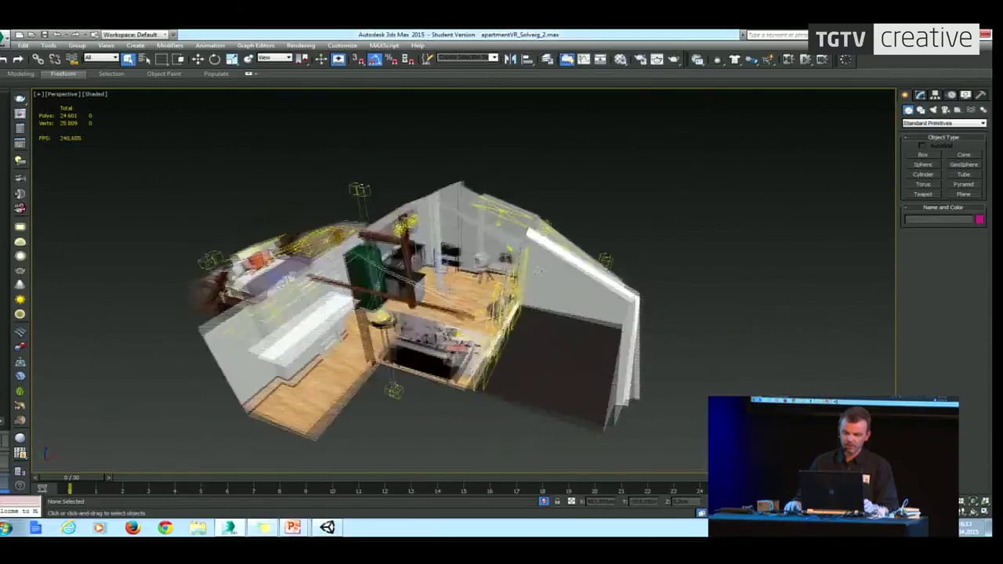
Step: Examine the whole apartment model and its kitchen up close, selecting the green SMEG fridge
{"action": "mouse_move", "coordinate": [220, 462]}
{"action": "middle_mouse_down", "text": "alt"}
{"action": "mouse_move", "coordinate": [157, 414]}
{"action": "mouse_move", "coordinate": [173, 438]}
{"action": "mouse_move", "coordinate": [204, 454]}
{"action": "middle_mouse_up", "text": "alt"}
{"action": "middle_click_drag", "start_coordinate": [602, 315], "coordinate": [544, 329], "text": "alt"}
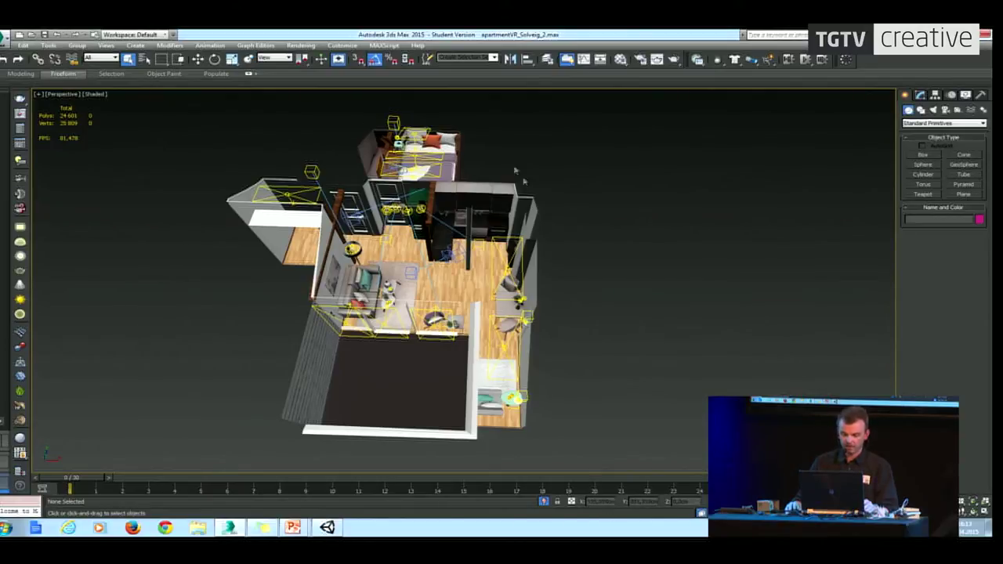
{"action": "middle_click_drag", "start_coordinate": [545, 329], "coordinate": [535, 304], "text": "alt"}
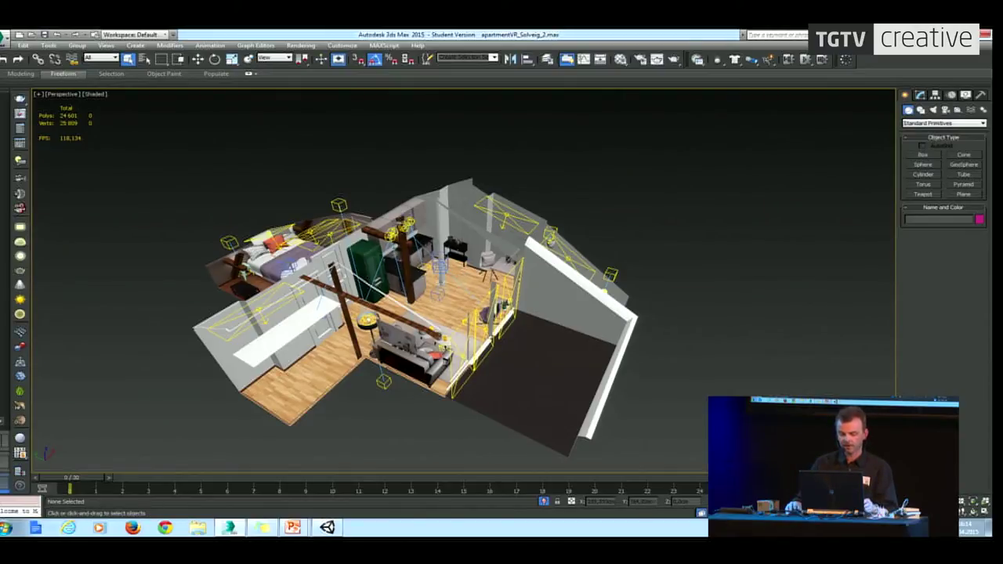
{"action": "scroll", "coordinate": [407, 282], "scroll_direction": "up", "scroll_amount": 10}
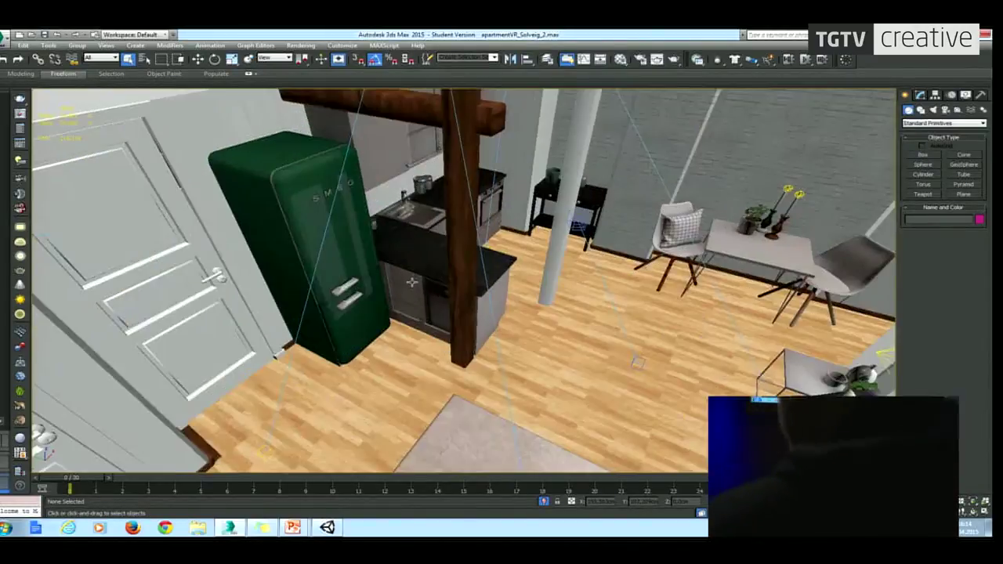
{"action": "scroll", "coordinate": [411, 282], "scroll_direction": "up", "scroll_amount": 3}
{"action": "left_click", "coordinate": [319, 264]}
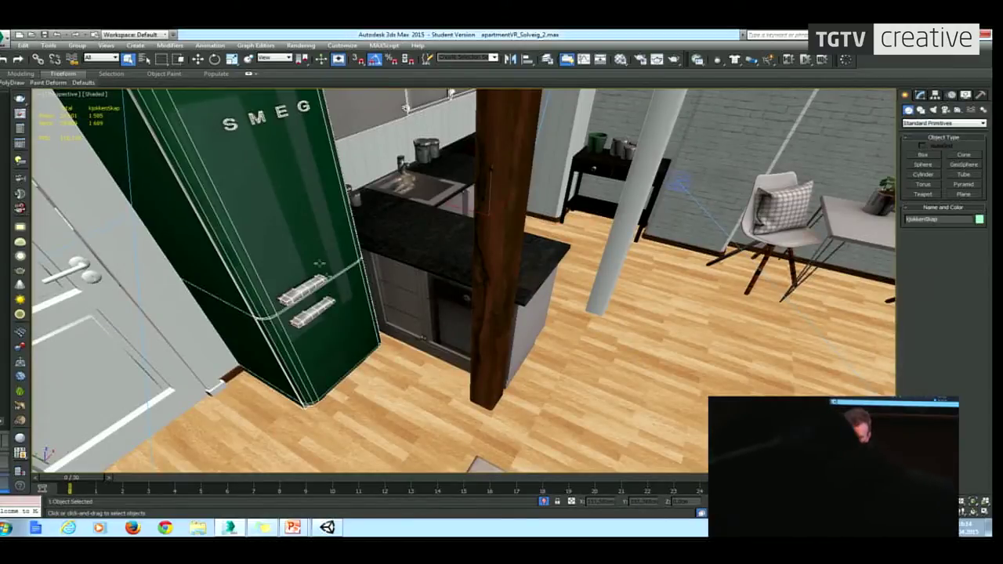
{"action": "scroll", "coordinate": [298, 192], "scroll_direction": "down", "scroll_amount": 4}
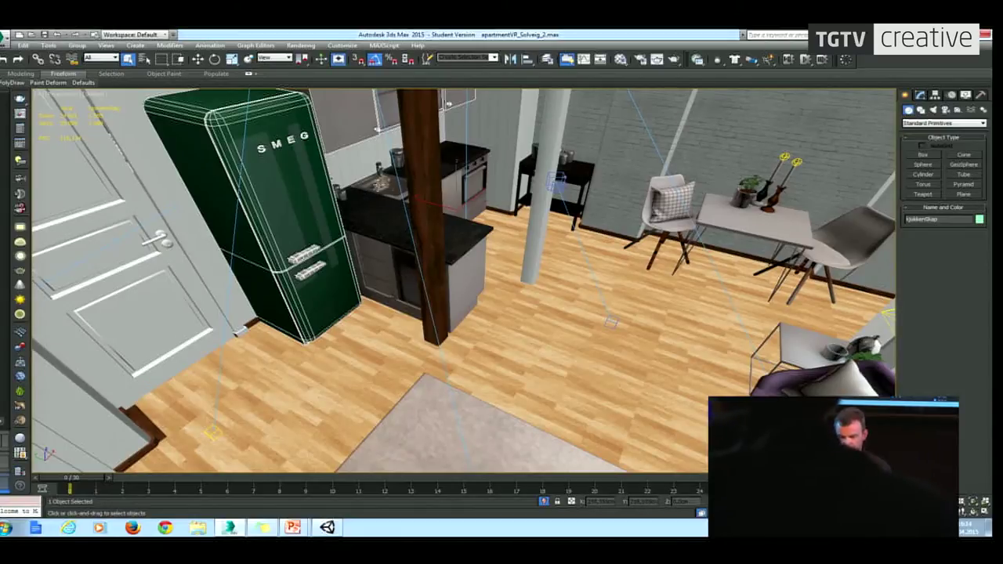
{"action": "middle_click_drag", "start_coordinate": [353, 302], "coordinate": [392, 322], "text": "alt"}
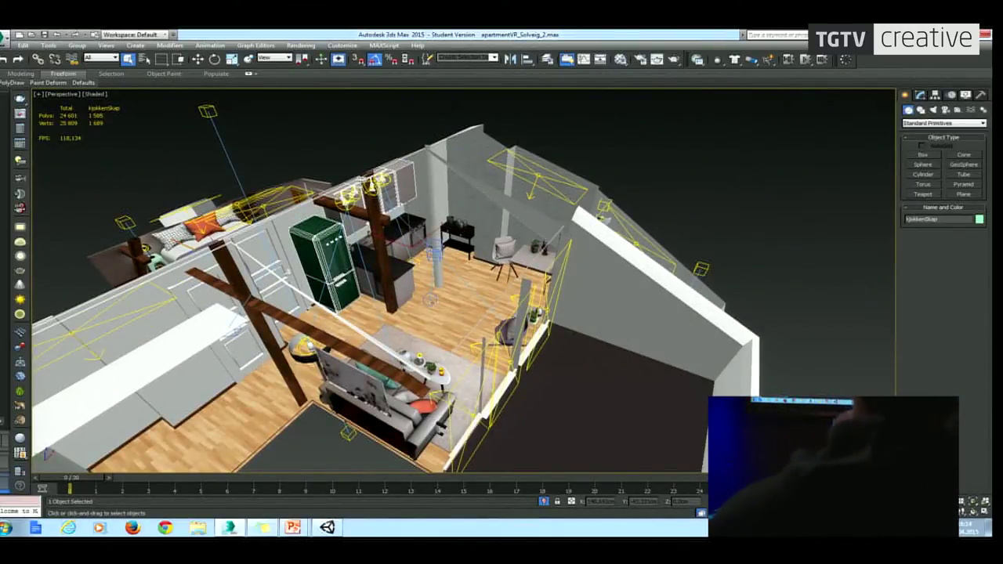
Step: Select the sofa group with its lamp, tables and cushions and inspect its mesh from outside and inside the living room
{"action": "left_click", "coordinate": [414, 430]}
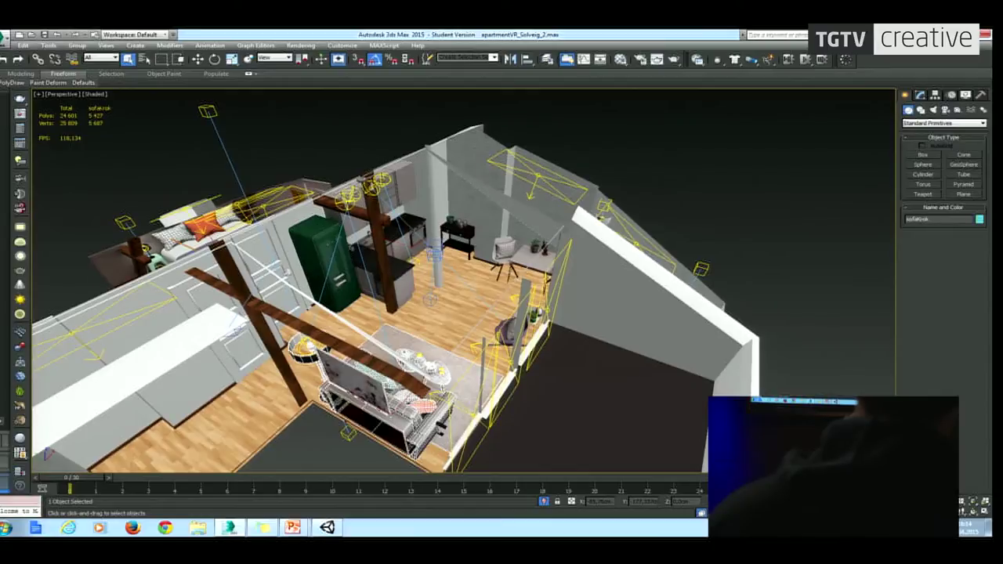
{"action": "middle_click_drag", "start_coordinate": [472, 350], "coordinate": [525, 347], "text": "alt"}
{"action": "middle_click_drag", "start_coordinate": [377, 344], "coordinate": [463, 349], "text": "alt"}
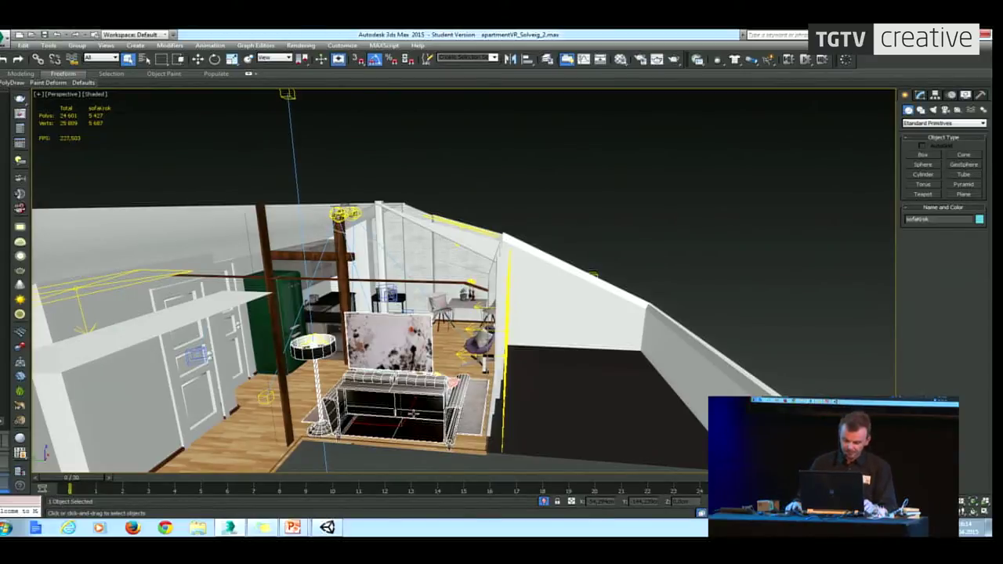
{"action": "middle_click_drag", "start_coordinate": [415, 398], "coordinate": [559, 350], "text": "alt"}
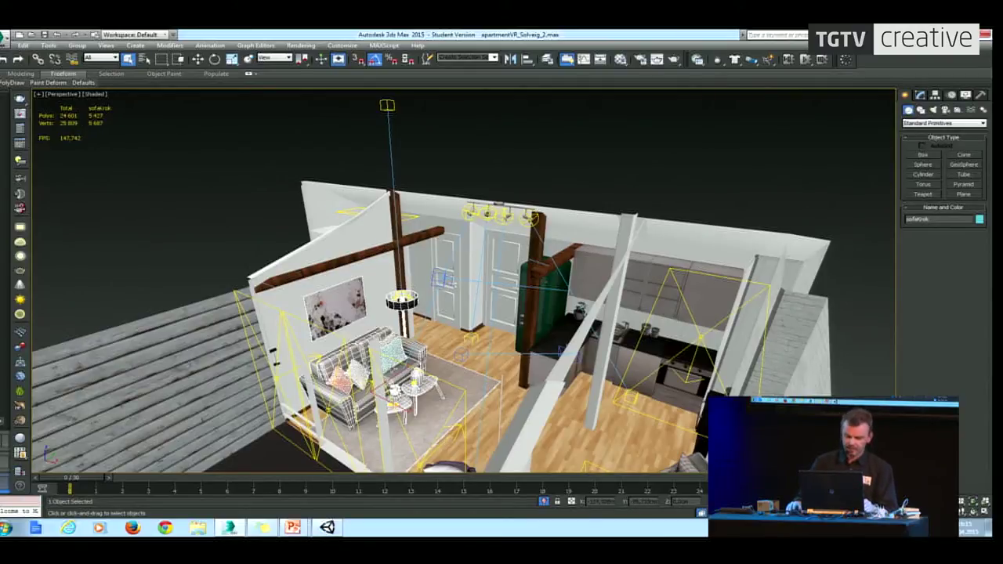
{"action": "scroll", "coordinate": [390, 374], "scroll_direction": "up", "scroll_amount": 8}
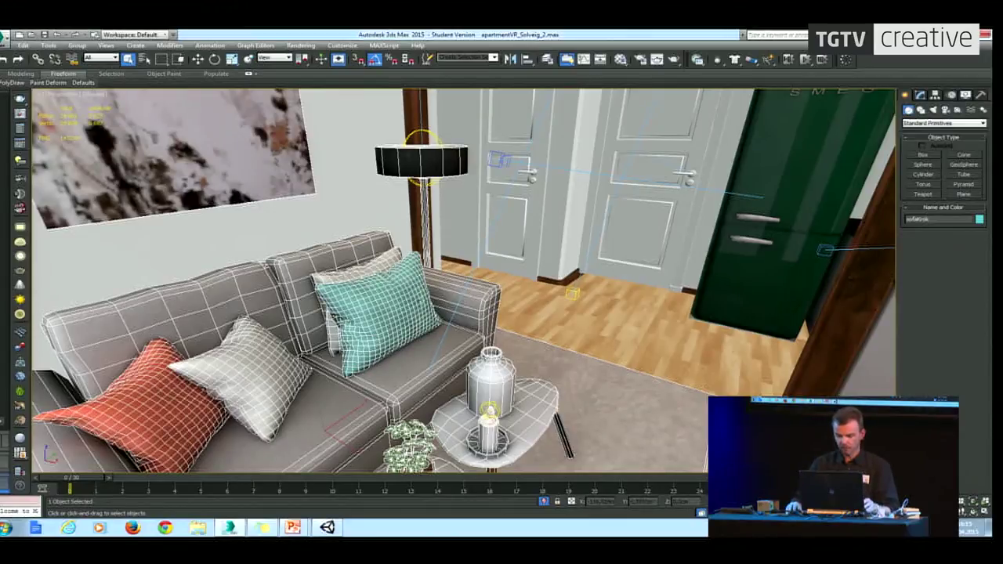
{"action": "middle_click_drag", "start_coordinate": [423, 300], "coordinate": [417, 227], "text": "alt"}
Step: Select the living-room shell and inspect its walls, doors, beams and floor from several sides
{"action": "left_click", "coordinate": [536, 256]}
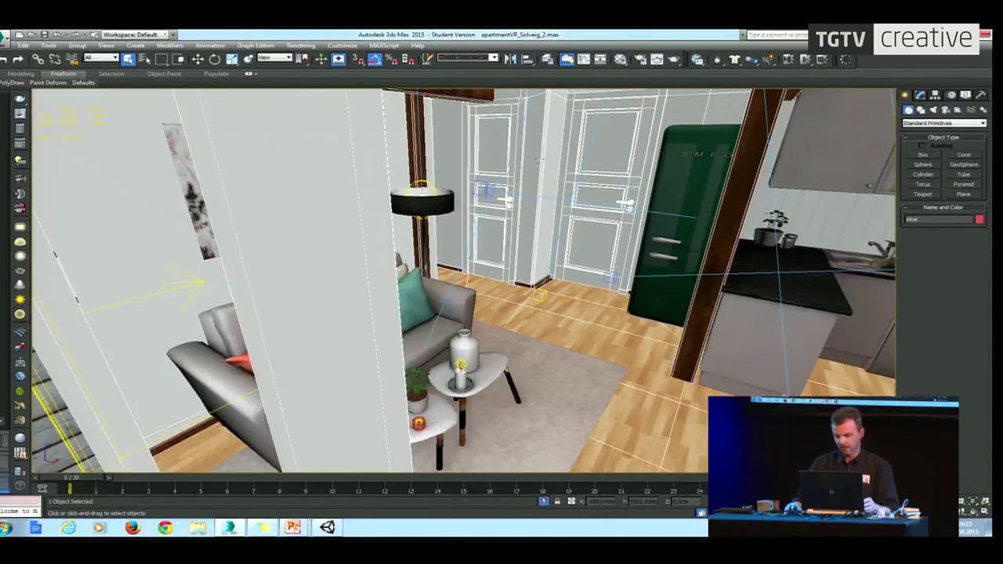
{"action": "key", "text": "z"}
{"action": "key", "text": "shift+z"}
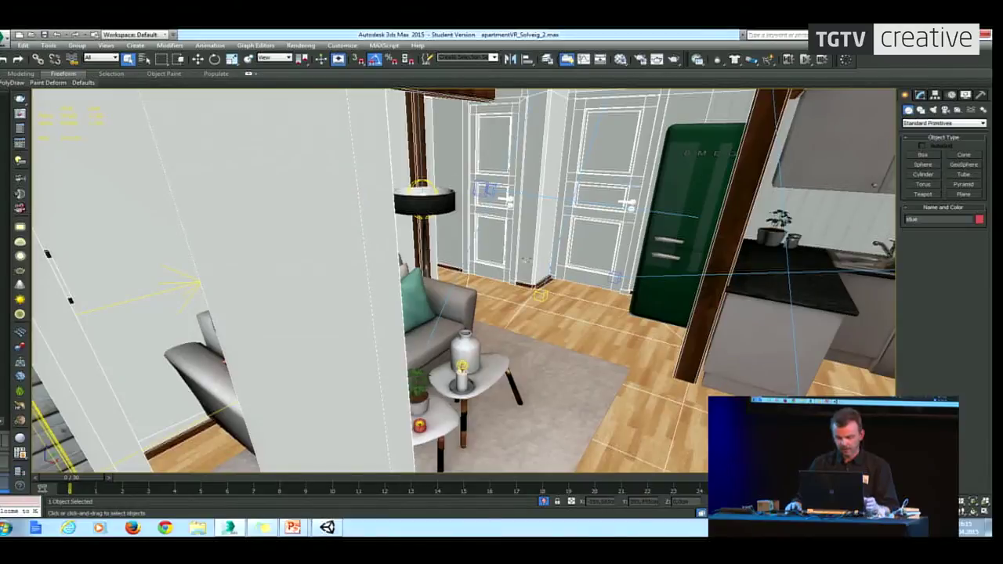
{"action": "key", "text": "shift+z"}
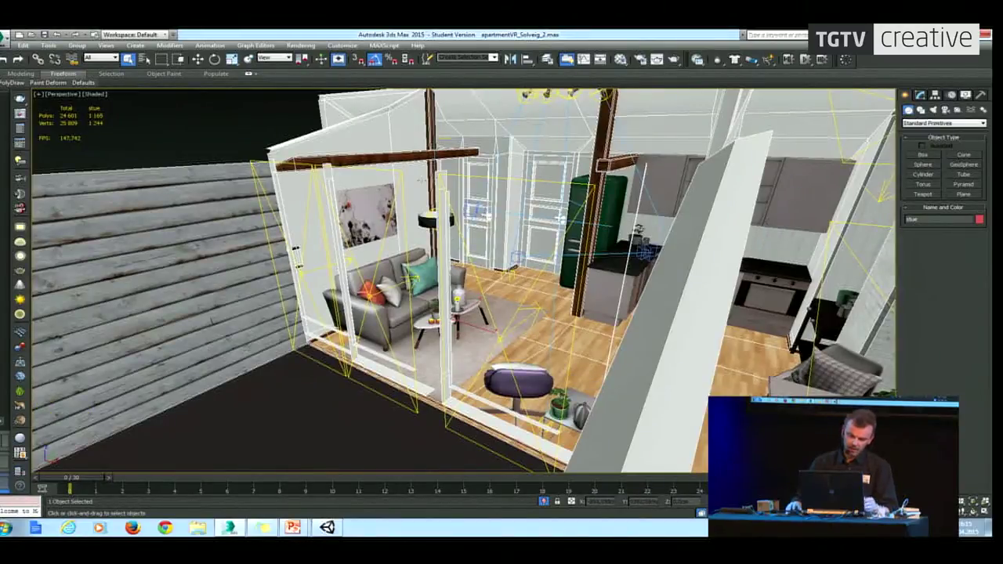
{"action": "middle_click_drag", "start_coordinate": [400, 241], "coordinate": [408, 261], "text": "alt"}
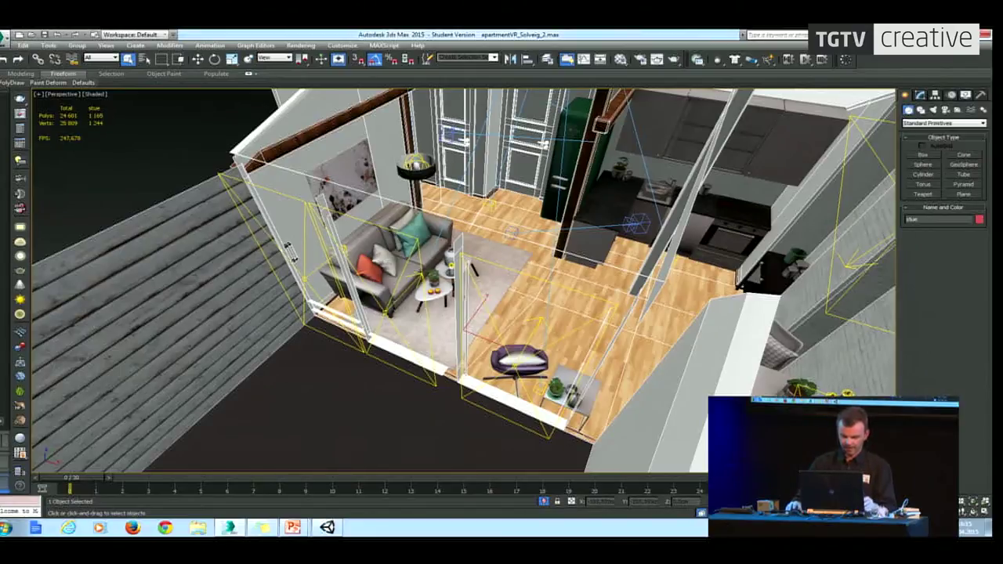
{"action": "middle_click_drag", "start_coordinate": [428, 261], "coordinate": [267, 118], "text": "alt"}
{"action": "scroll", "coordinate": [462, 279], "scroll_direction": "down", "scroll_amount": 6}
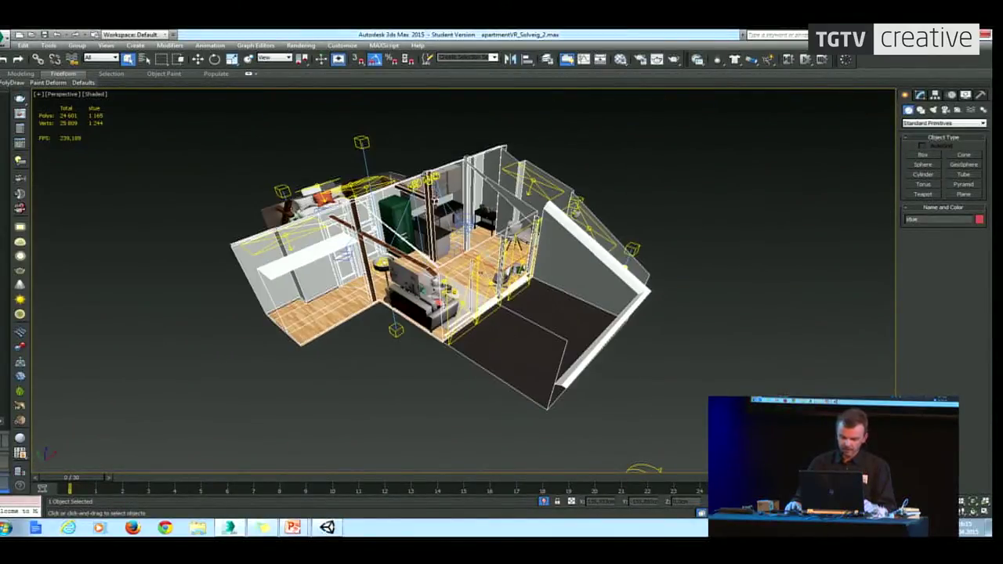
{"action": "scroll", "coordinate": [470, 272], "scroll_direction": "up", "scroll_amount": 3}
{"action": "middle_click_drag", "start_coordinate": [428, 322], "coordinate": [329, 321], "text": "alt"}
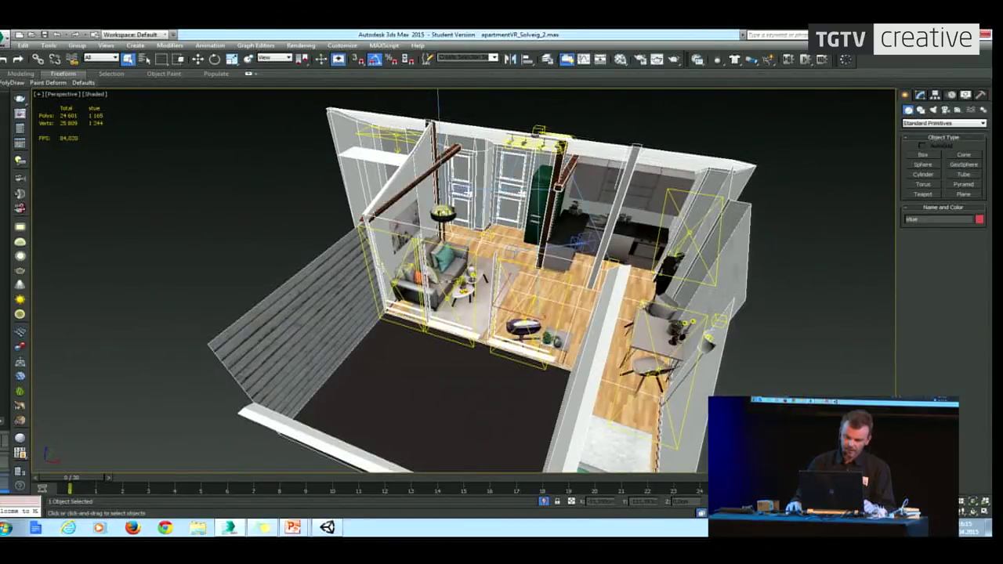
Step: Lift the sofa group straight up by about 219 cm, view it above the living room, and undo the move
{"action": "left_click", "coordinate": [445, 281]}
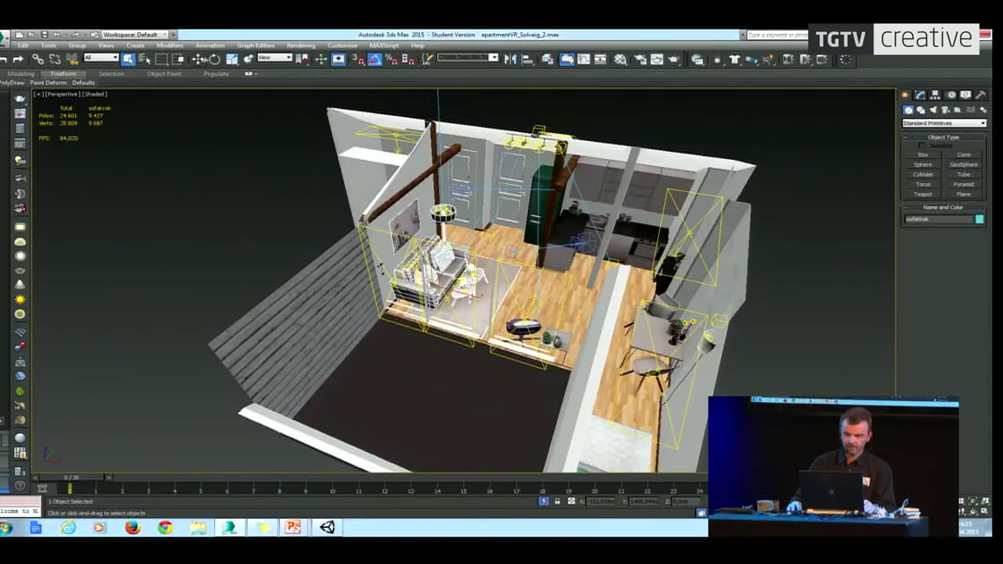
{"action": "left_click", "coordinate": [199, 60]}
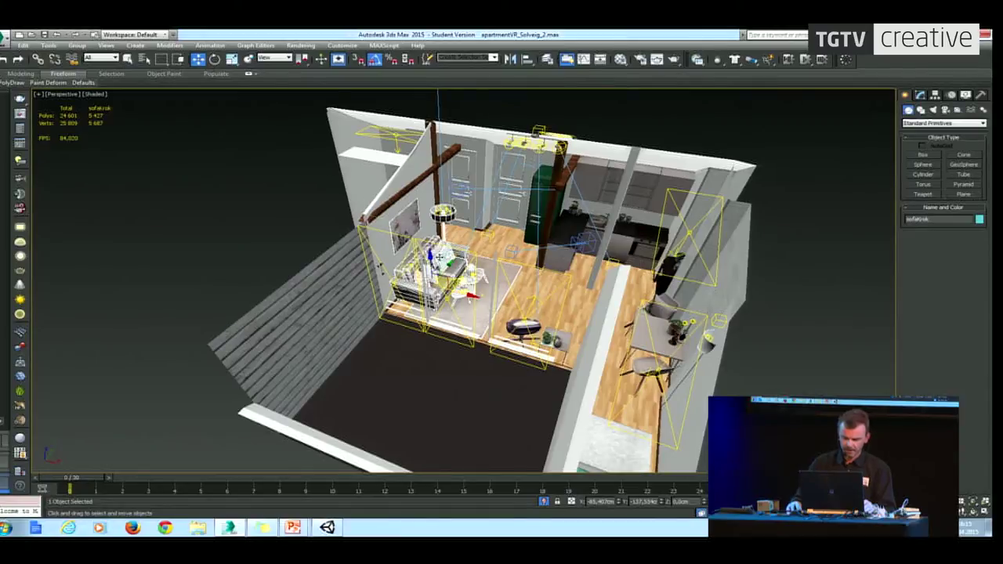
{"action": "left_click_drag", "start_coordinate": [431, 259], "coordinate": [427, 157]}
{"action": "scroll", "coordinate": [459, 174], "scroll_direction": "up", "scroll_amount": 5}
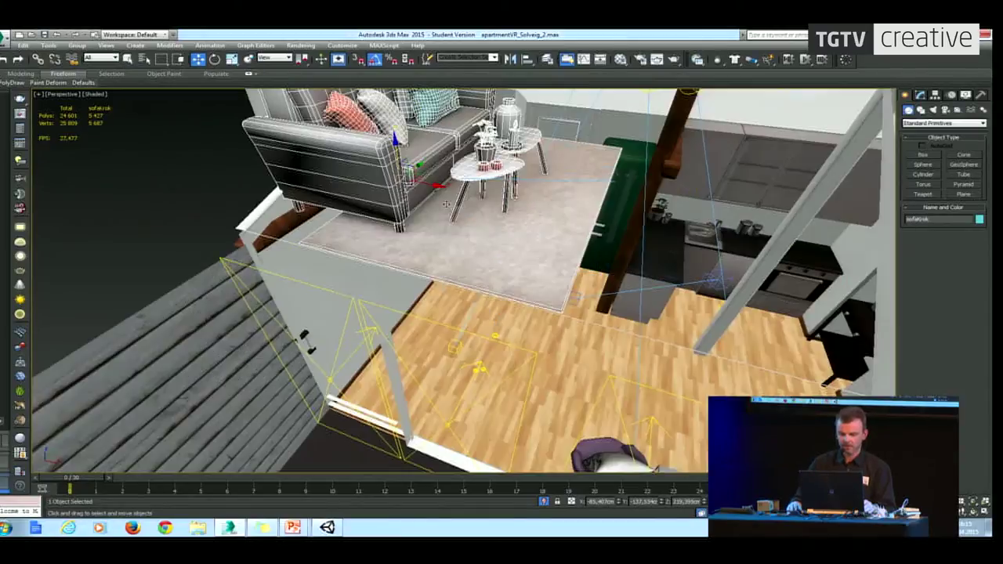
{"action": "middle_click_drag", "start_coordinate": [470, 188], "coordinate": [568, 205], "text": "alt"}
{"action": "scroll", "coordinate": [569, 205], "scroll_direction": "up", "scroll_amount": 2}
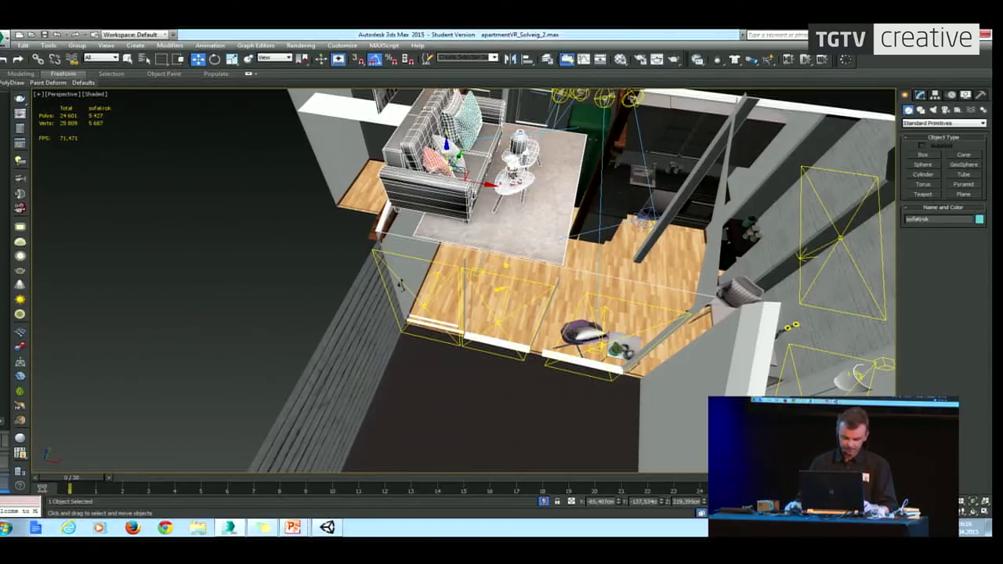
{"action": "key", "text": "ctrl+z"}
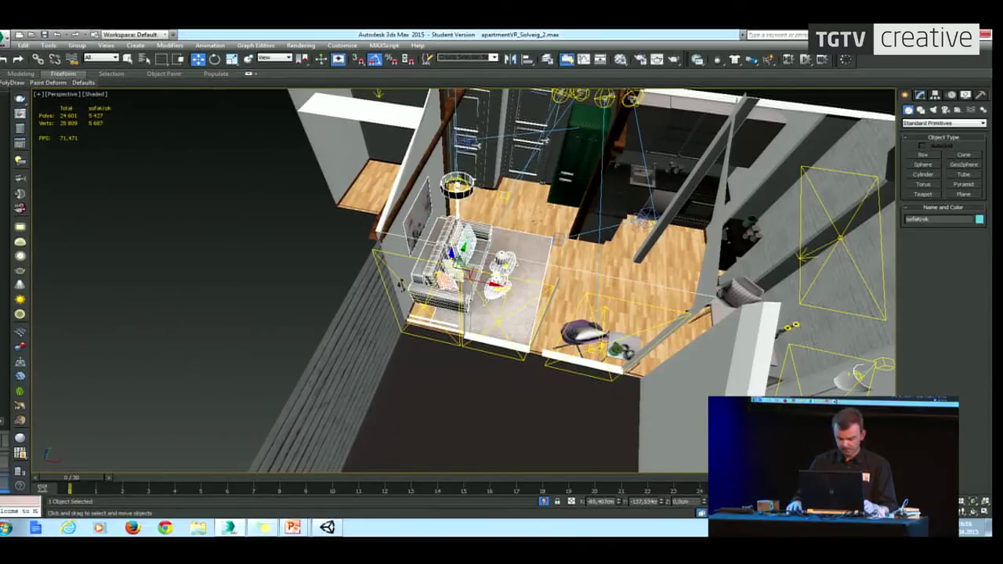
Step: Survey the apartment from the hallway and terrace sides and select the living-room shell
{"action": "middle_click_drag", "start_coordinate": [502, 282], "coordinate": [455, 251], "text": "alt"}
{"action": "scroll", "coordinate": [501, 235], "scroll_direction": "down", "scroll_amount": 4}
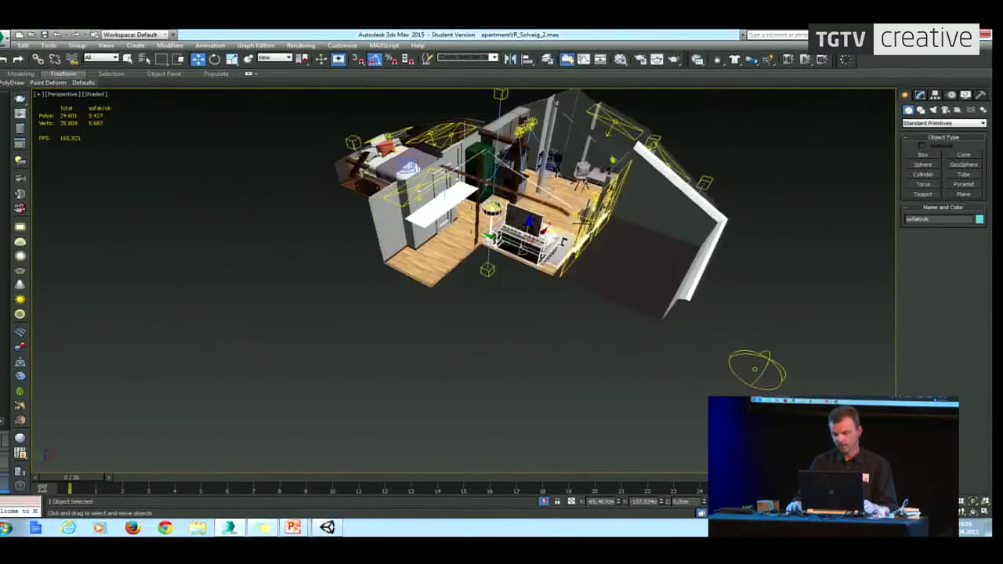
{"action": "scroll", "coordinate": [485, 235], "scroll_direction": "up", "scroll_amount": 3}
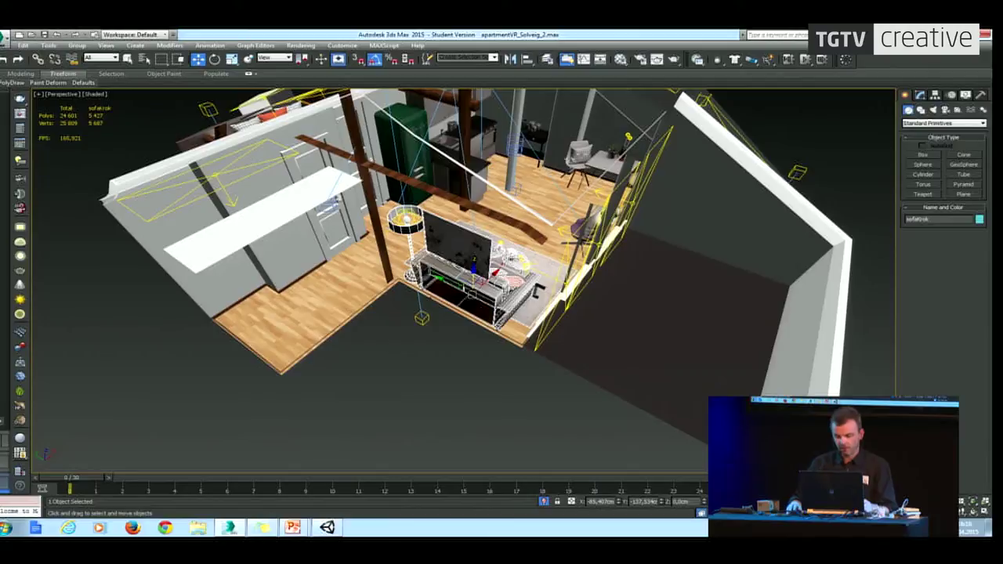
{"action": "middle_click_drag", "start_coordinate": [463, 274], "coordinate": [540, 243], "text": "alt"}
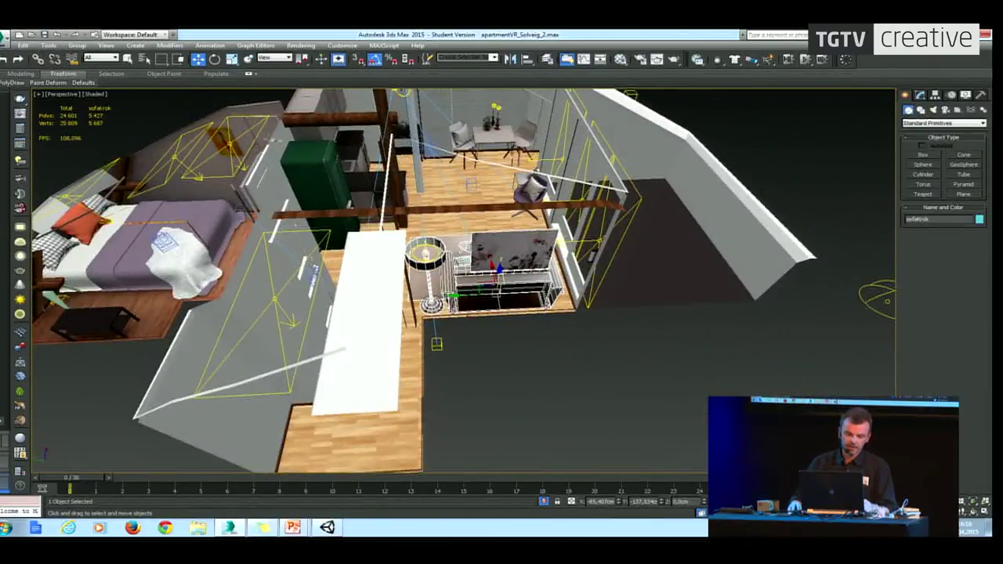
{"action": "middle_click_drag", "start_coordinate": [276, 167], "coordinate": [46, 374], "text": "alt"}
{"action": "middle_click_drag", "start_coordinate": [566, 188], "coordinate": [586, 182], "text": "alt"}
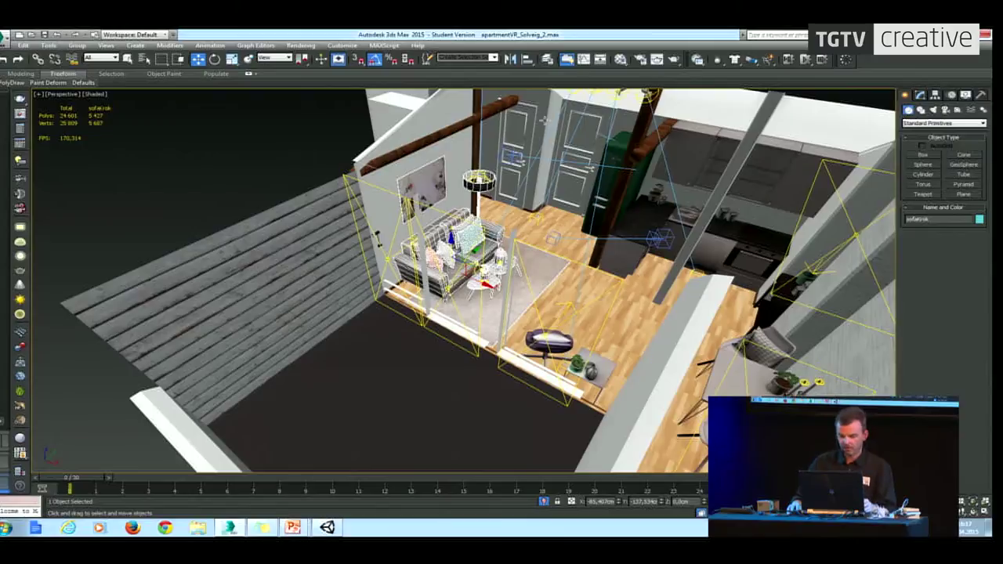
{"action": "left_click", "coordinate": [600, 227]}
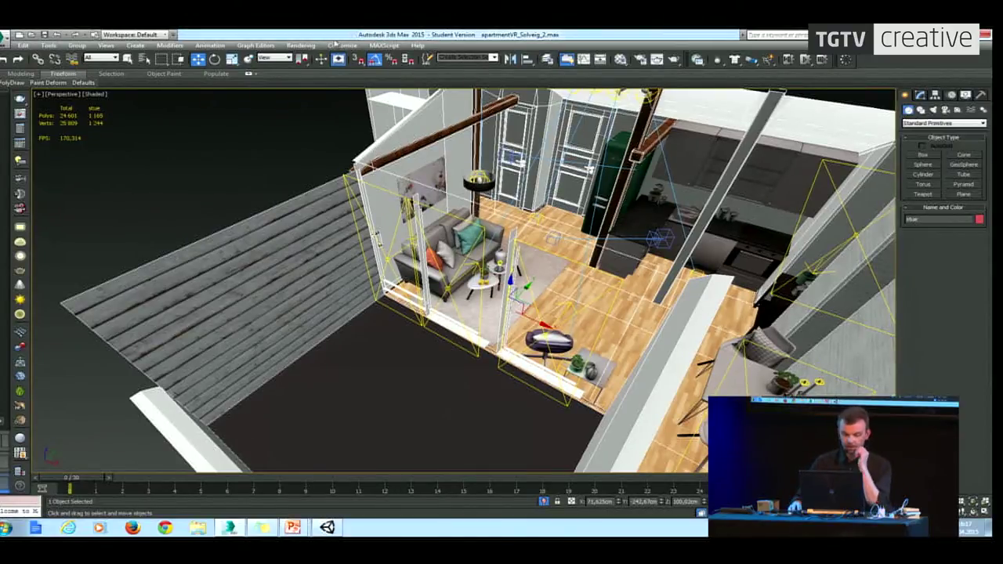
Step: Open Render To Texture for the selected living-room shell and launch the V-Ray license server
{"action": "left_click", "coordinate": [302, 44]}
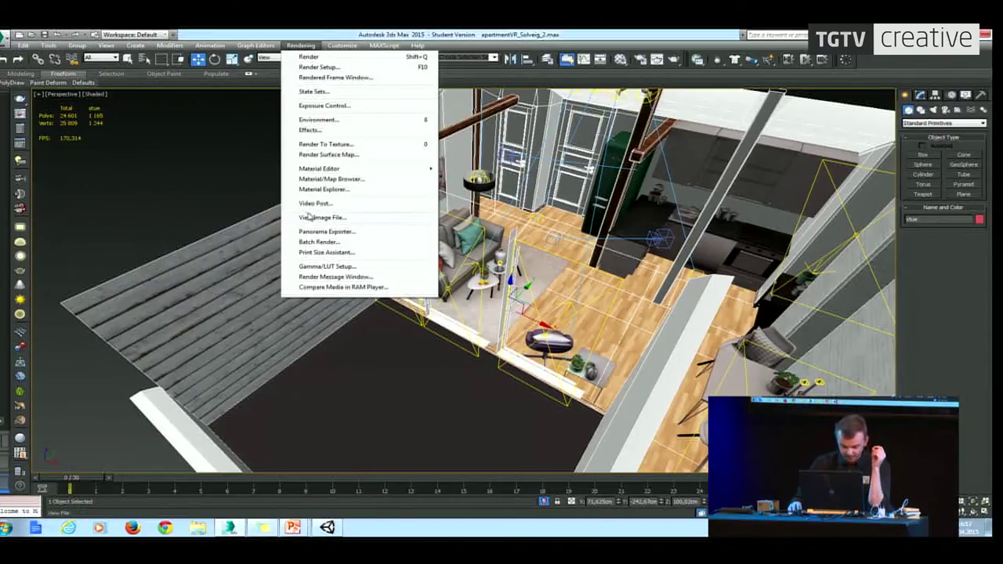
{"action": "left_click", "coordinate": [326, 145]}
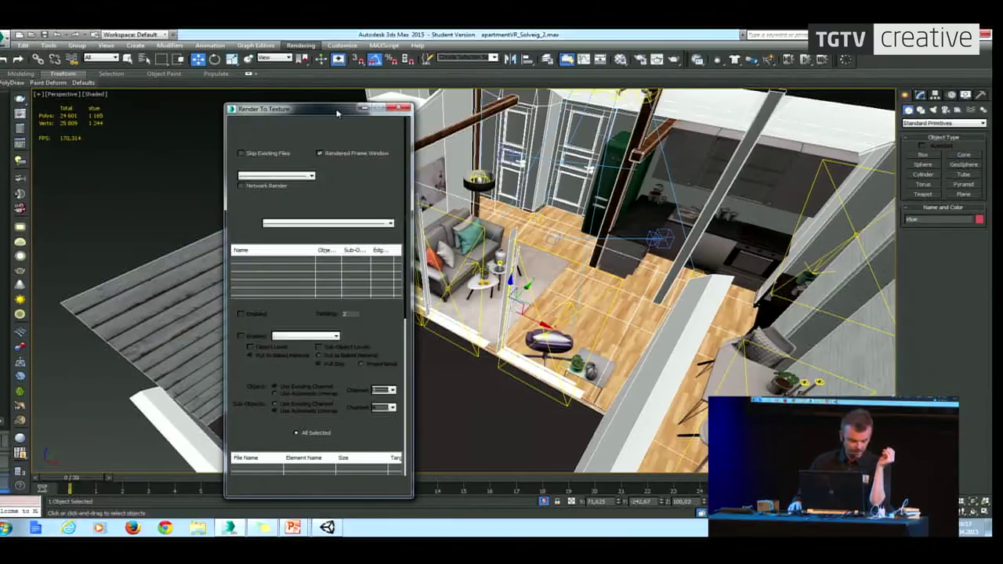
{"action": "left_click", "coordinate": [6, 528]}
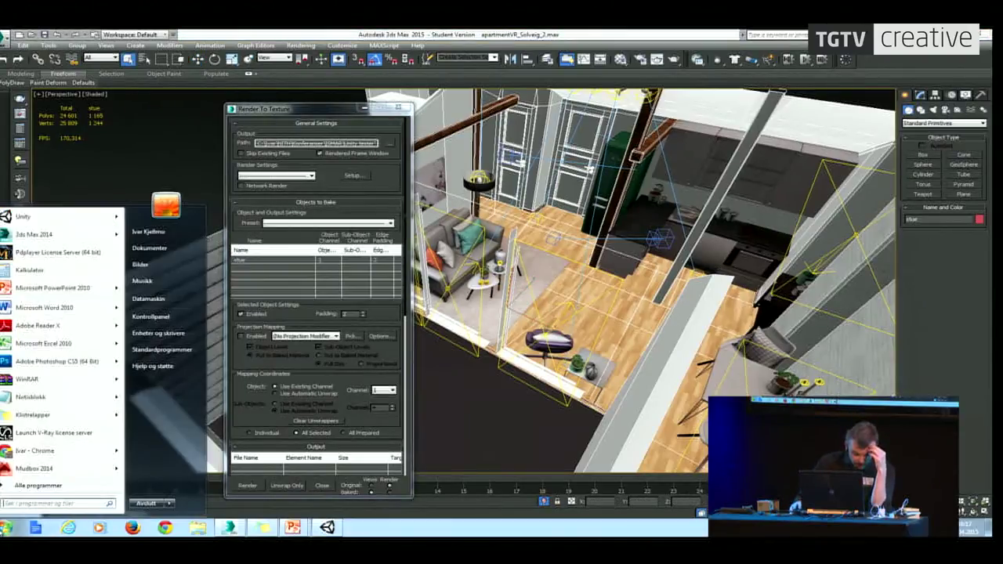
{"action": "left_click", "coordinate": [47, 432]}
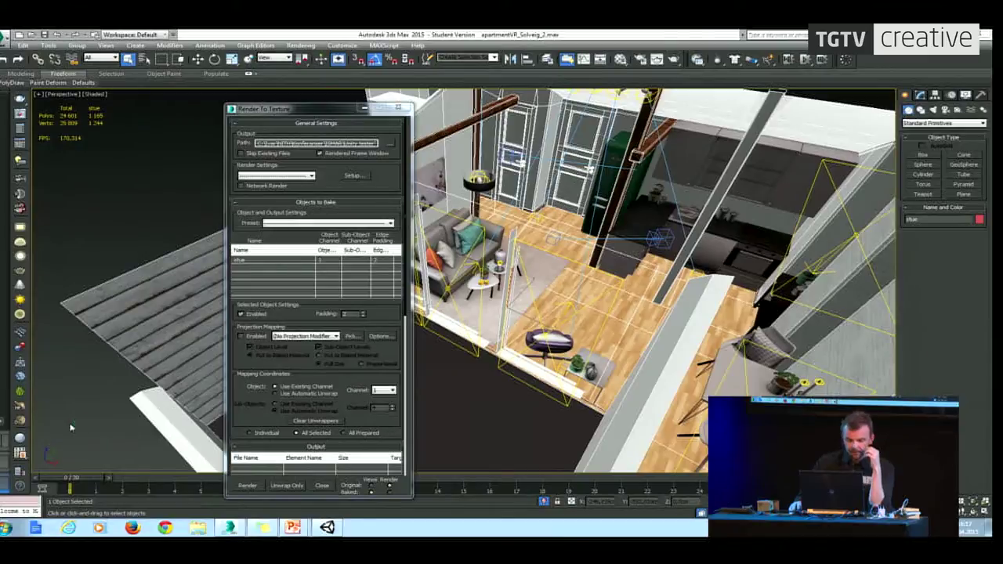
Step: Set the Render To Texture output path to the "The gathering" folder on drive C
{"action": "left_click_drag", "start_coordinate": [302, 118], "coordinate": [272, 113]}
{"action": "left_click", "coordinate": [359, 139]}
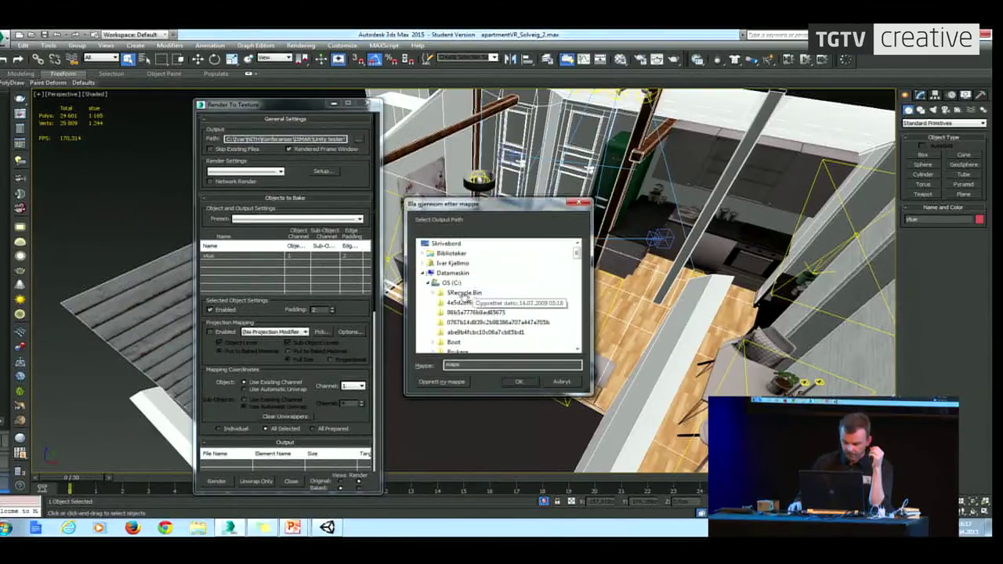
{"action": "left_click", "coordinate": [451, 282]}
{"action": "left_click_drag", "start_coordinate": [580, 251], "coordinate": [577, 264]}
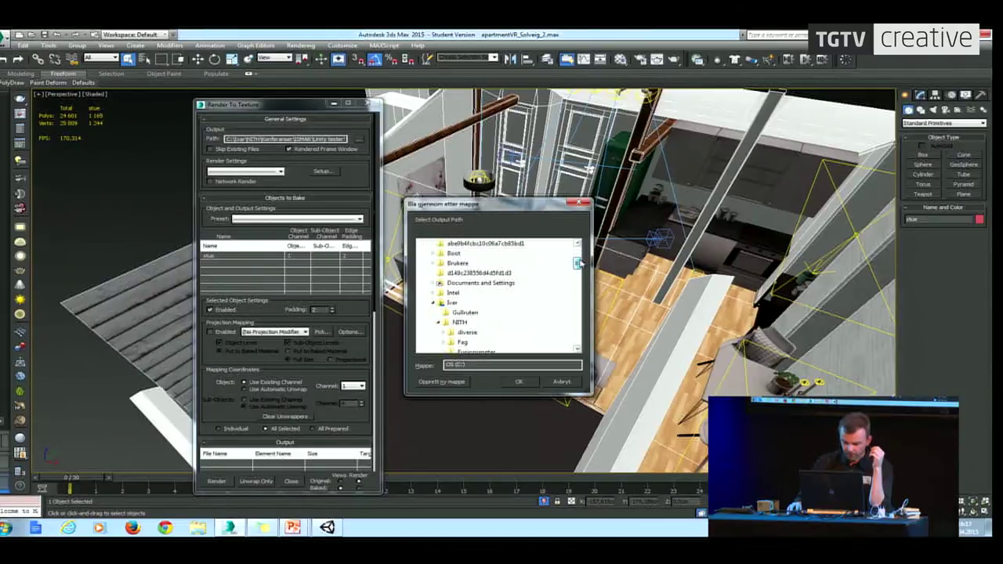
{"action": "left_click", "coordinate": [442, 324]}
{"action": "left_click", "coordinate": [442, 323]}
{"action": "scroll", "coordinate": [469, 327], "scroll_direction": "down", "scroll_amount": 1}
{"action": "left_click", "coordinate": [471, 333]}
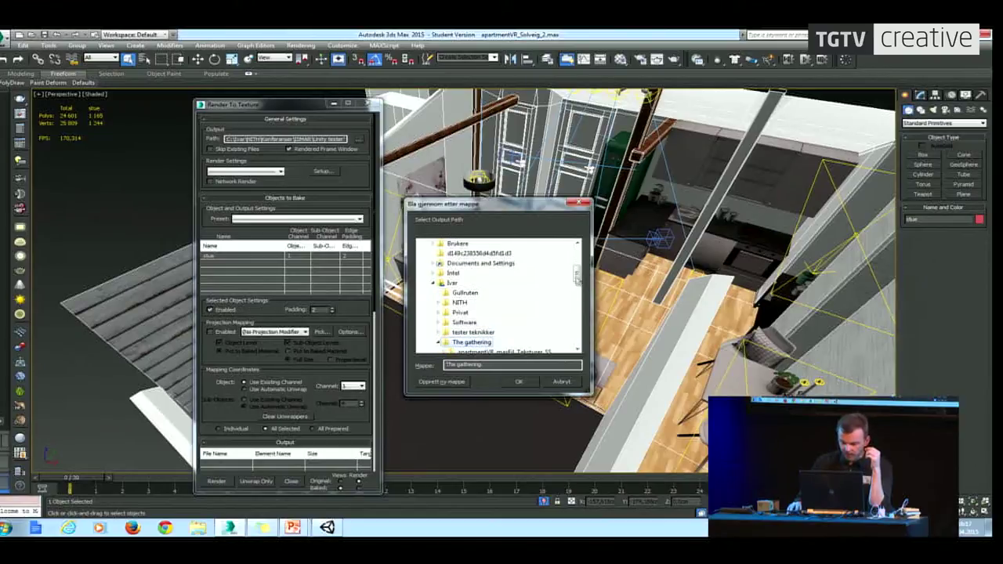
{"action": "left_click", "coordinate": [519, 381]}
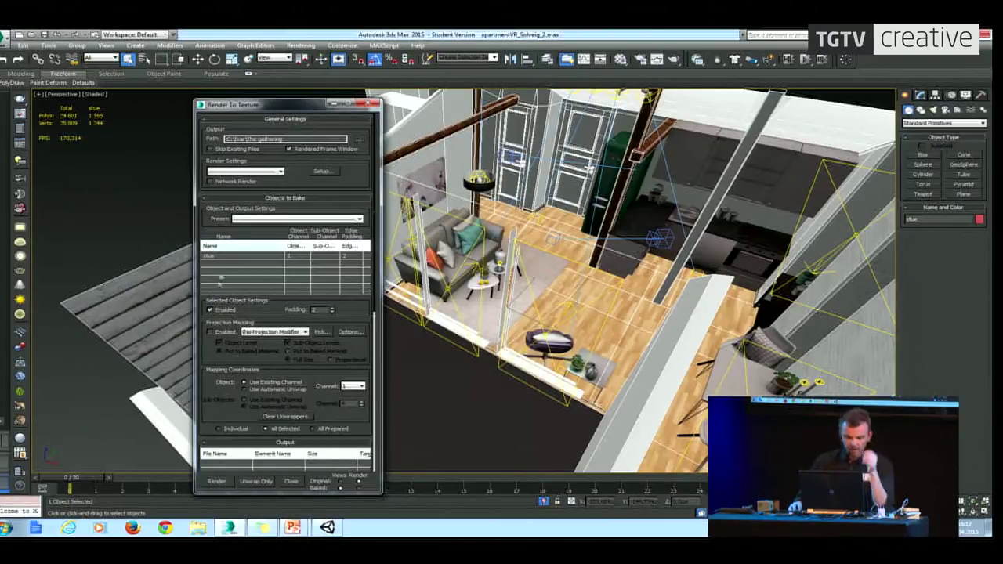
Step: Add a VRayCompleteMap texture element to the bake output of the living-room shell
{"action": "left_click_drag", "start_coordinate": [214, 349], "coordinate": [212, 224]}
{"action": "left_click_drag", "start_coordinate": [210, 275], "coordinate": [217, 213]}
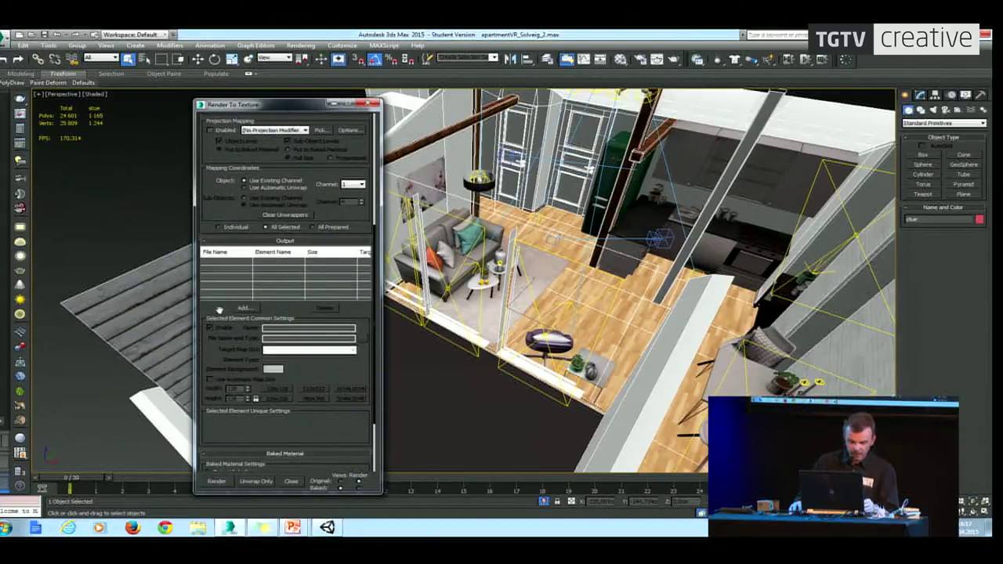
{"action": "left_click", "coordinate": [245, 308]}
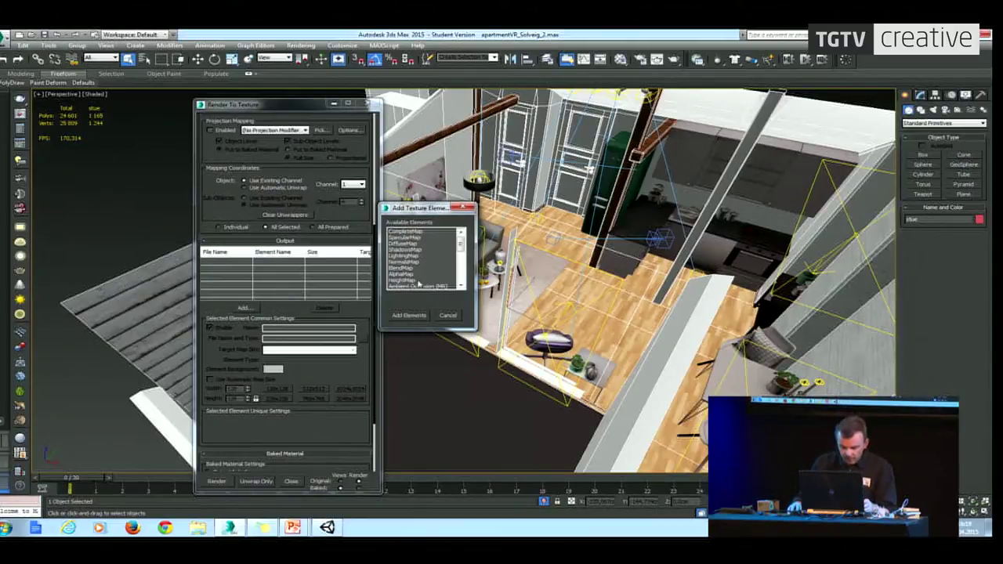
{"action": "scroll", "coordinate": [461, 251], "scroll_direction": "down", "scroll_amount": 2}
{"action": "left_click_drag", "start_coordinate": [461, 251], "coordinate": [461, 244]}
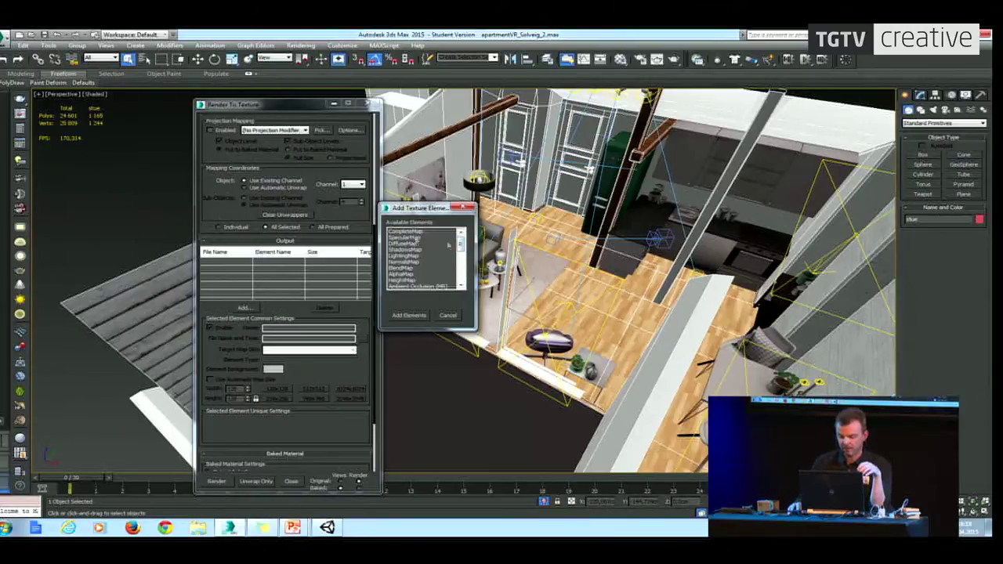
{"action": "left_click_drag", "start_coordinate": [461, 242], "coordinate": [461, 264]}
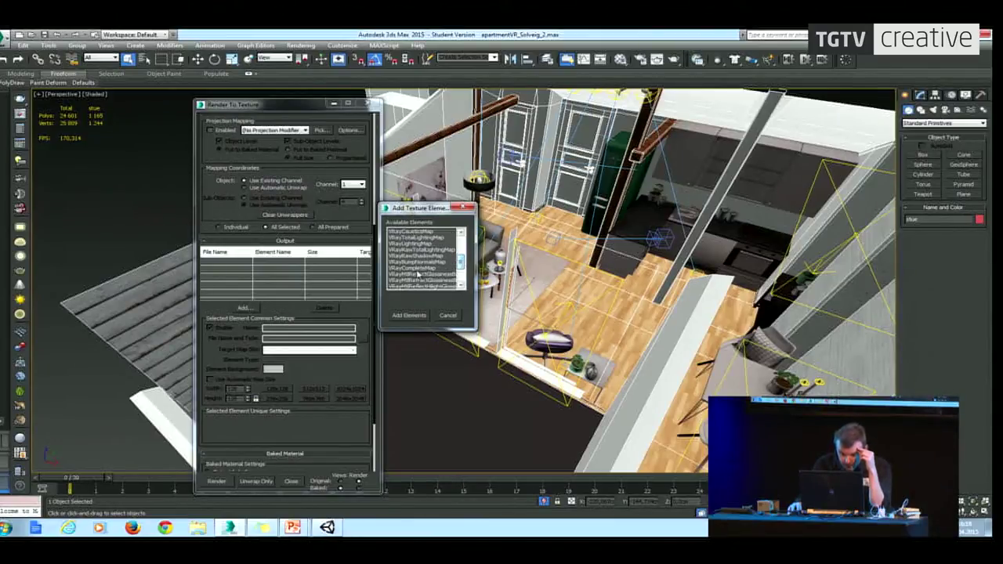
{"action": "left_click", "coordinate": [419, 268]}
{"action": "left_click", "coordinate": [412, 317]}
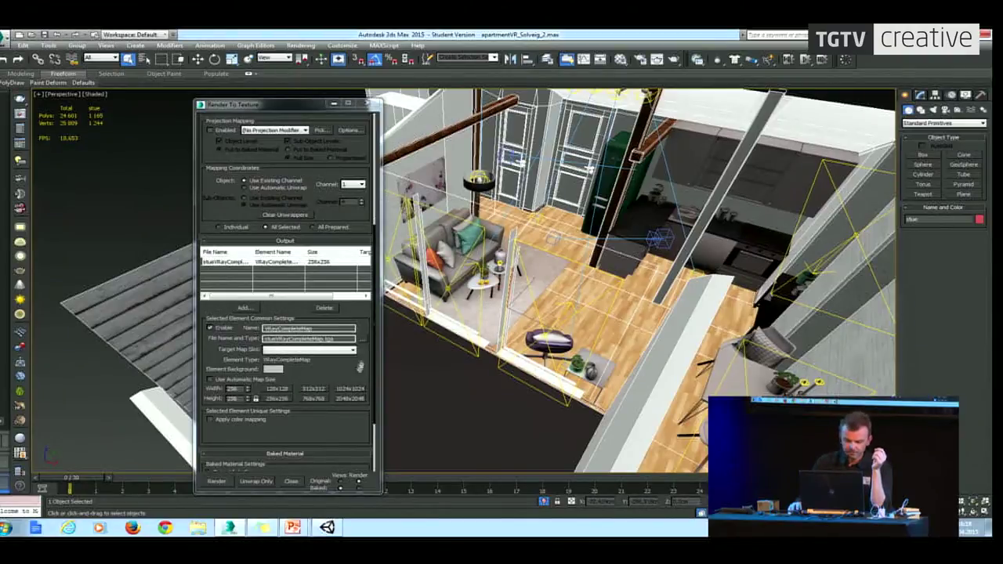
Step: Set the VRayCompleteMap element's output file to JPEG format with quality 100
{"action": "left_click_drag", "start_coordinate": [300, 105], "coordinate": [302, 72]}
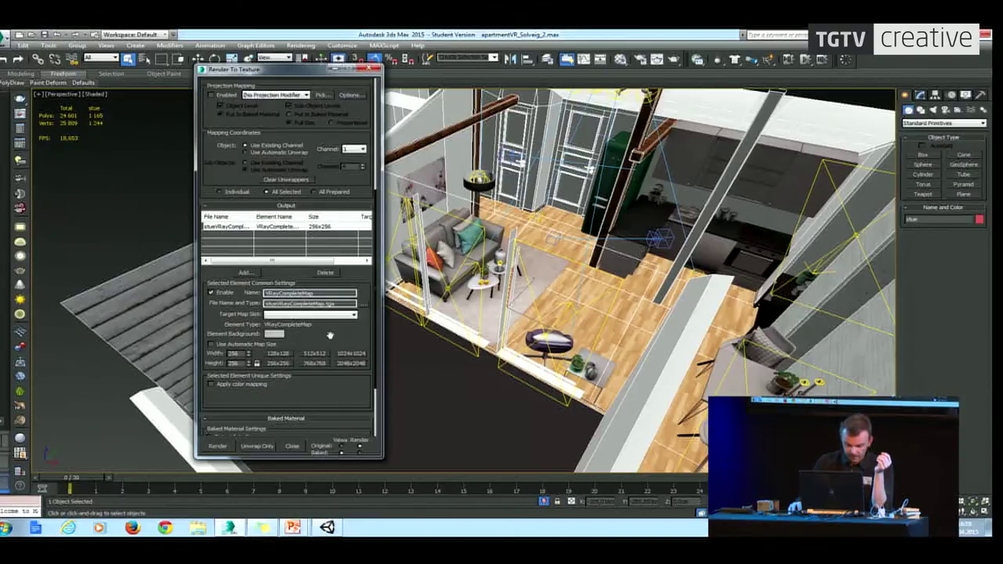
{"action": "scroll", "coordinate": [330, 336], "scroll_direction": "down", "scroll_amount": 2}
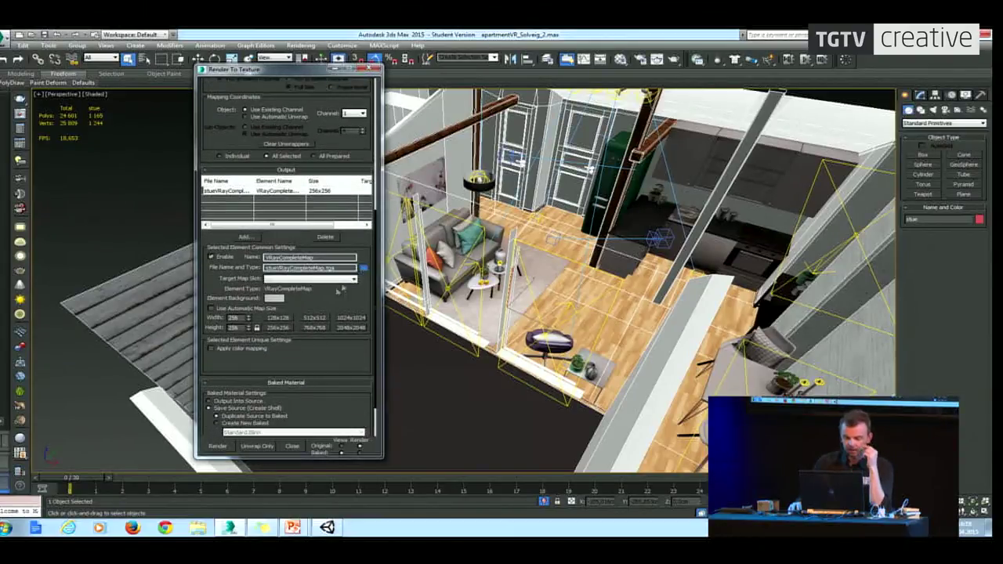
{"action": "left_click", "coordinate": [363, 268]}
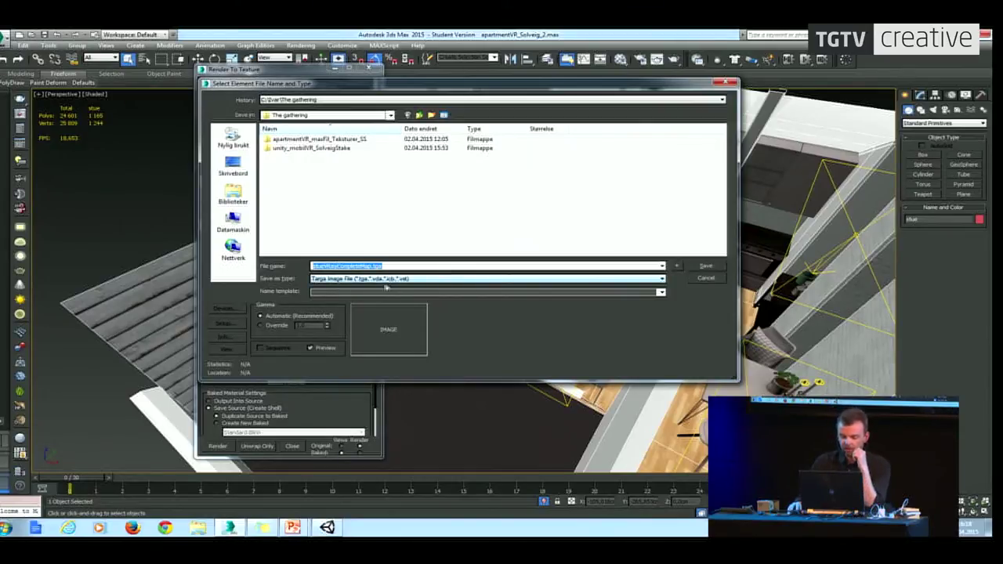
{"action": "left_click", "coordinate": [427, 280]}
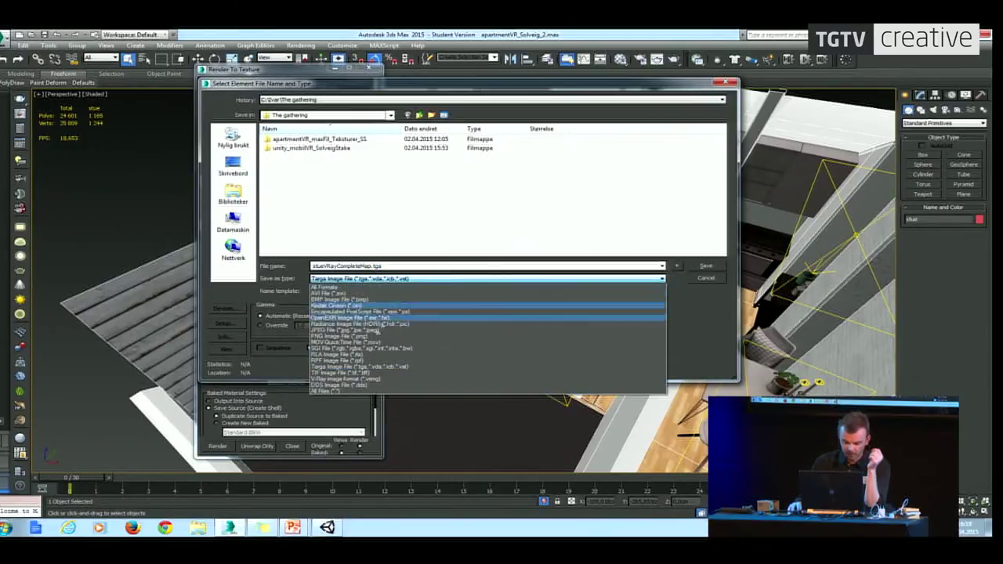
{"action": "left_click", "coordinate": [348, 331]}
{"action": "left_click", "coordinate": [702, 267]}
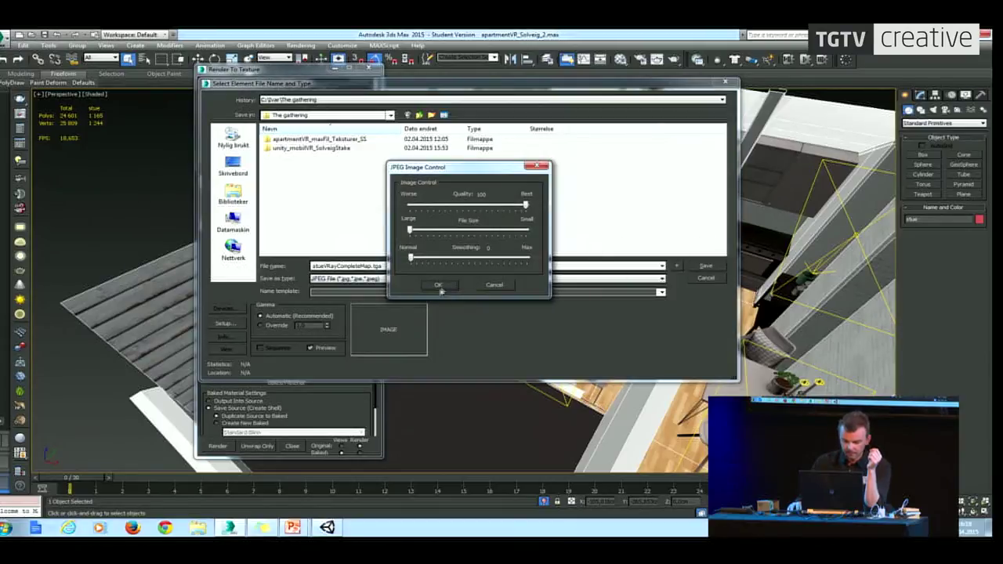
{"action": "left_click", "coordinate": [439, 286]}
Step: Set the element's map size to 1024x1024 and start the texture bake, continuing without a target map slot
{"action": "scroll", "coordinate": [334, 295], "scroll_direction": "down", "scroll_amount": 3}
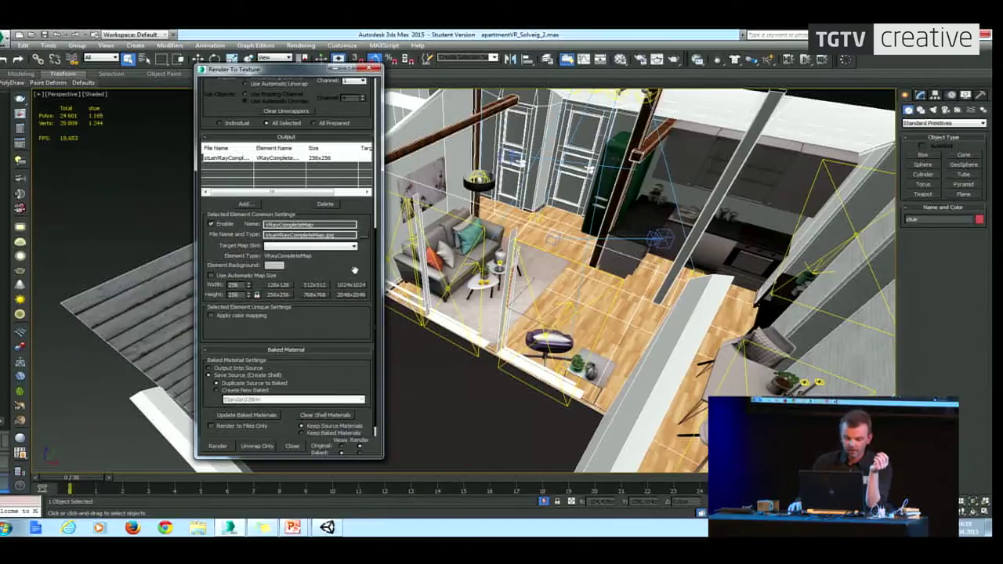
{"action": "left_click", "coordinate": [352, 285]}
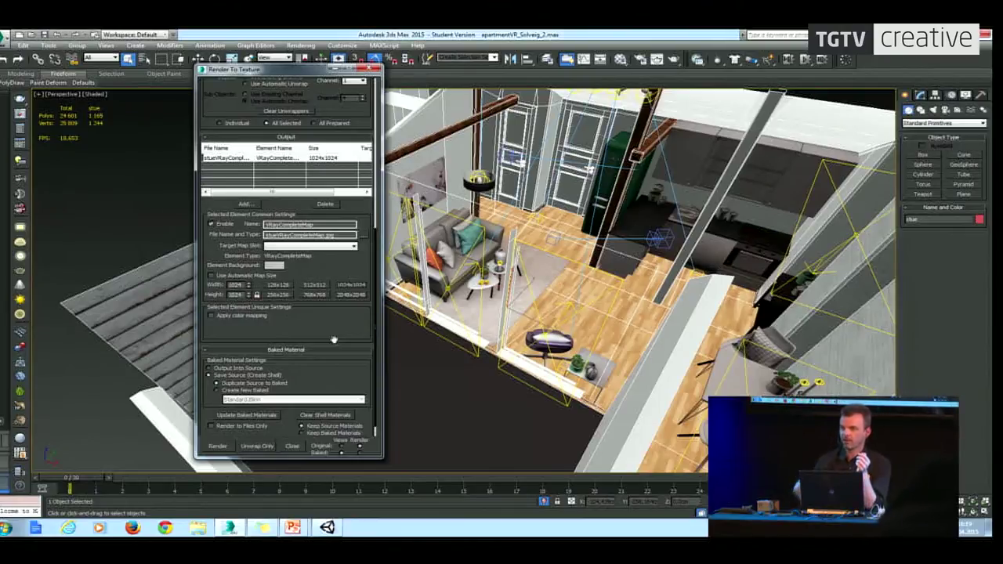
{"action": "scroll", "coordinate": [339, 380], "scroll_direction": "down", "scroll_amount": 1}
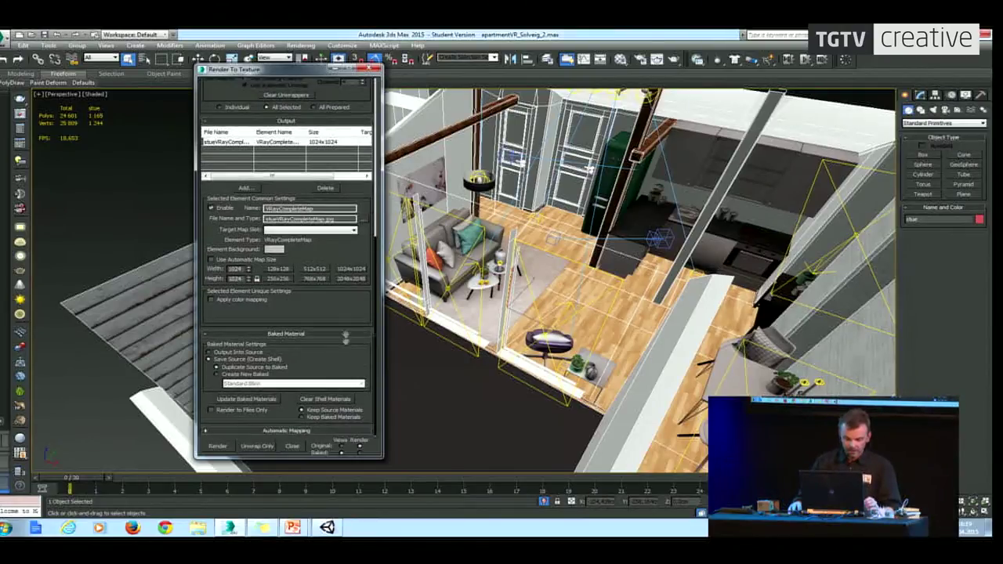
{"action": "left_click", "coordinate": [218, 446]}
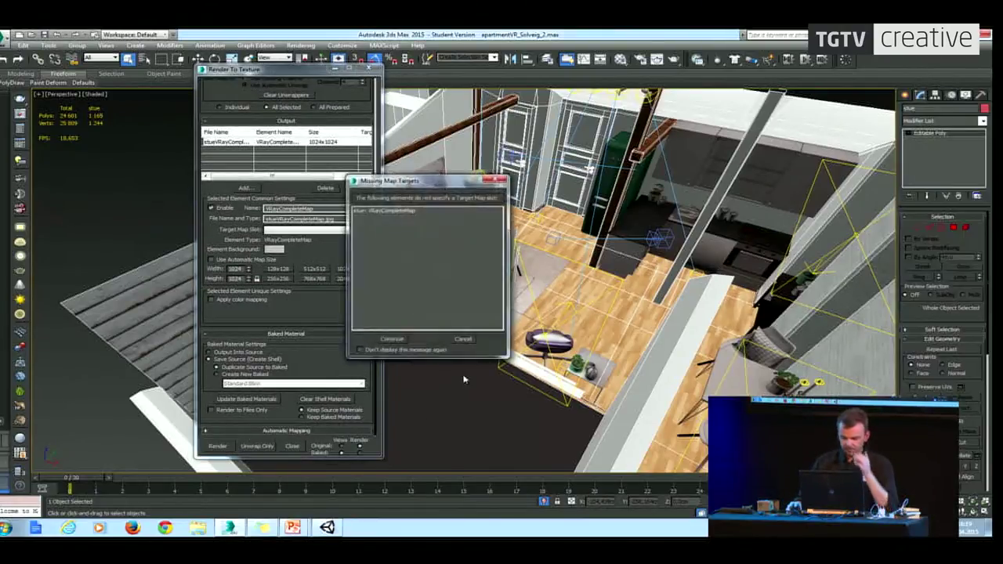
{"action": "left_click", "coordinate": [392, 341]}
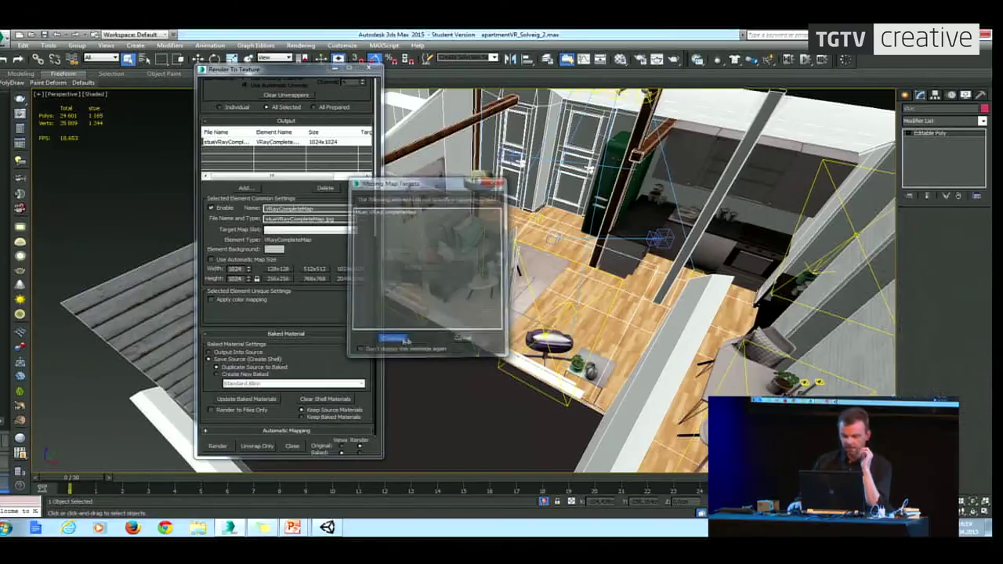
Step: Examine the bake's progress in the rendered frame window, dismiss the render notice, and close Render To Texture
{"action": "left_click_drag", "start_coordinate": [574, 145], "coordinate": [355, 145]}
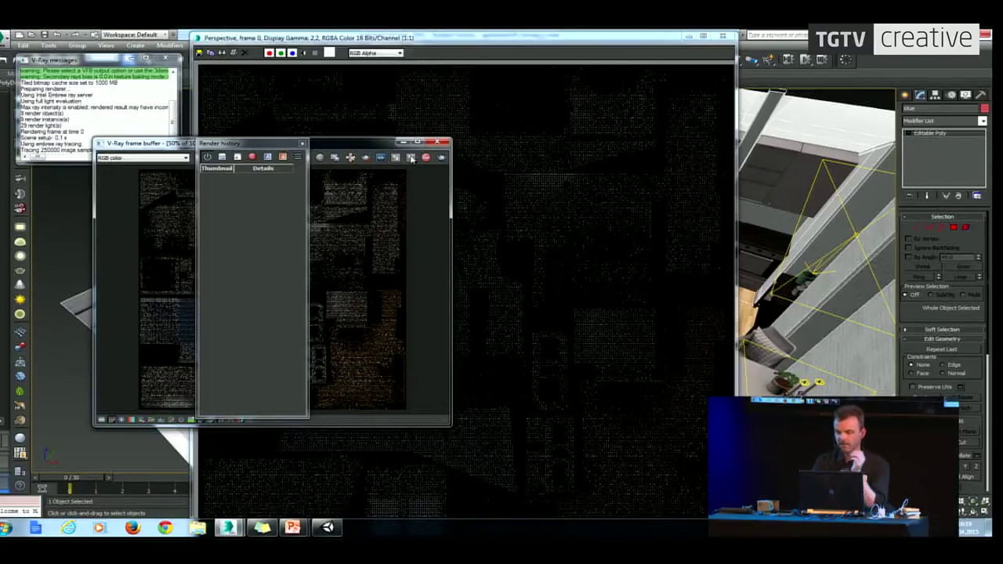
{"action": "left_click", "coordinate": [582, 43]}
{"action": "left_click_drag", "start_coordinate": [582, 44], "coordinate": [697, 42]}
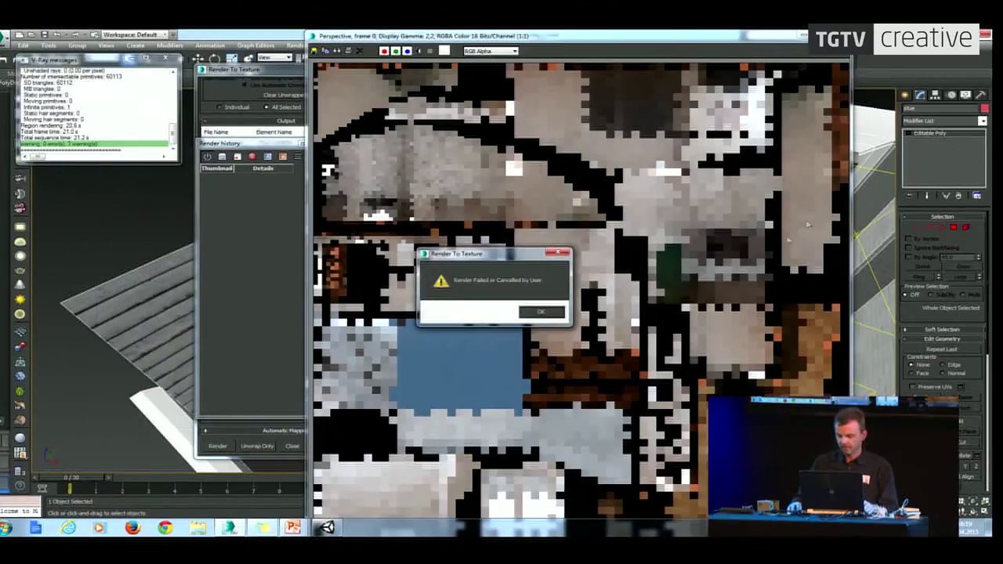
{"action": "left_click", "coordinate": [550, 311]}
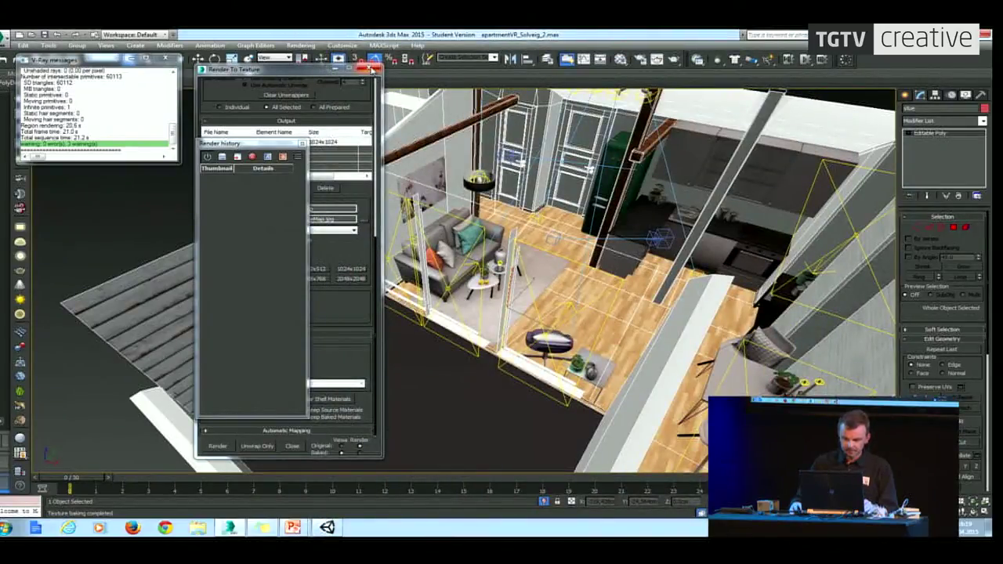
{"action": "left_click", "coordinate": [369, 69]}
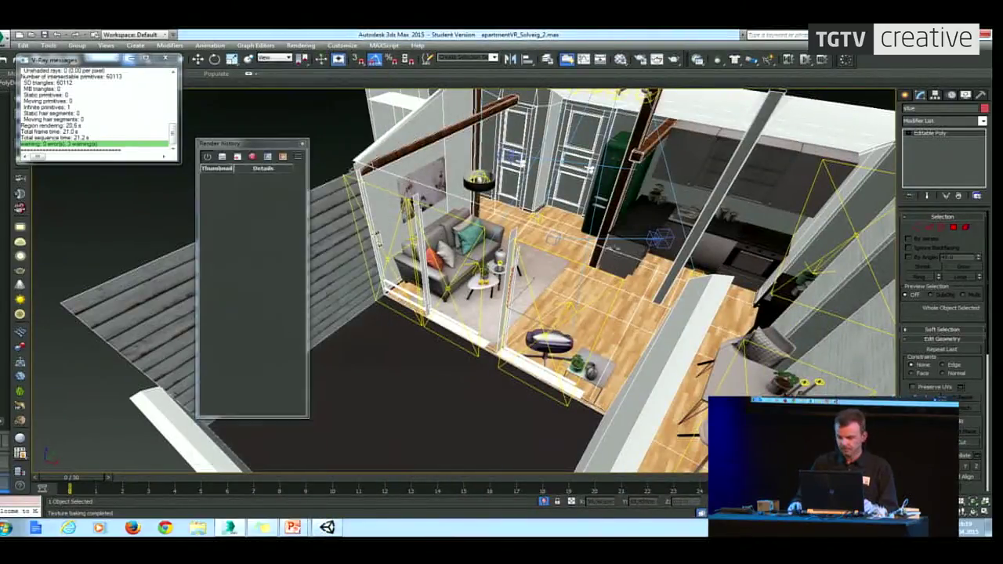
Step: Assign the baked 13 - Default material to the living-room shell and close the Material Editor and V-Ray messages
{"action": "left_click", "coordinate": [620, 60]}
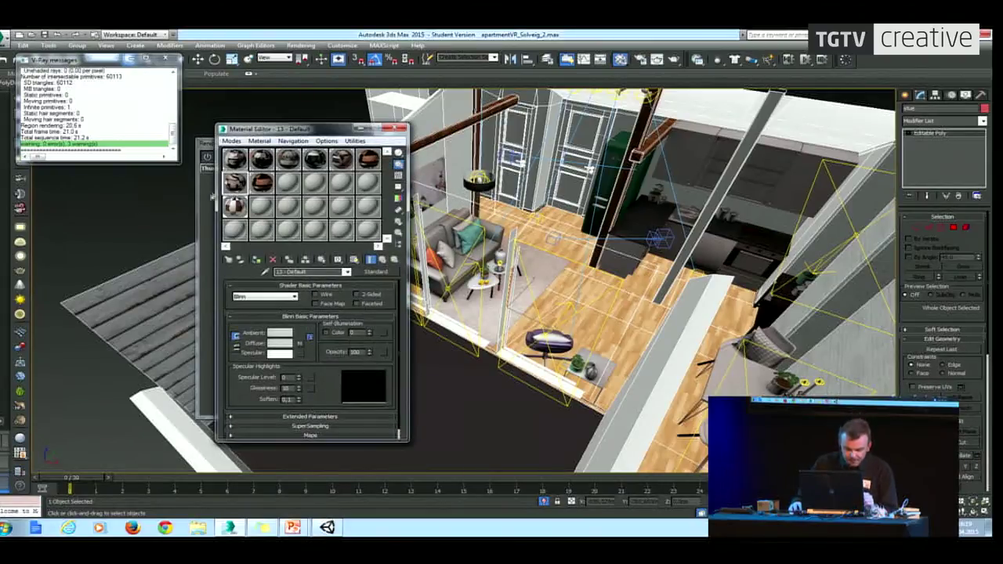
{"action": "left_click_drag", "start_coordinate": [301, 131], "coordinate": [266, 135]}
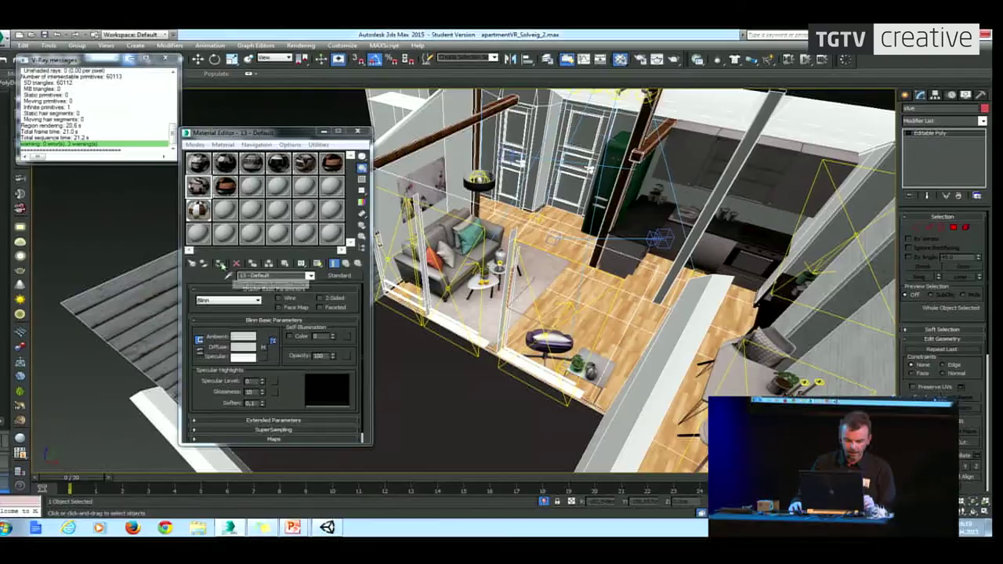
{"action": "left_click", "coordinate": [220, 263]}
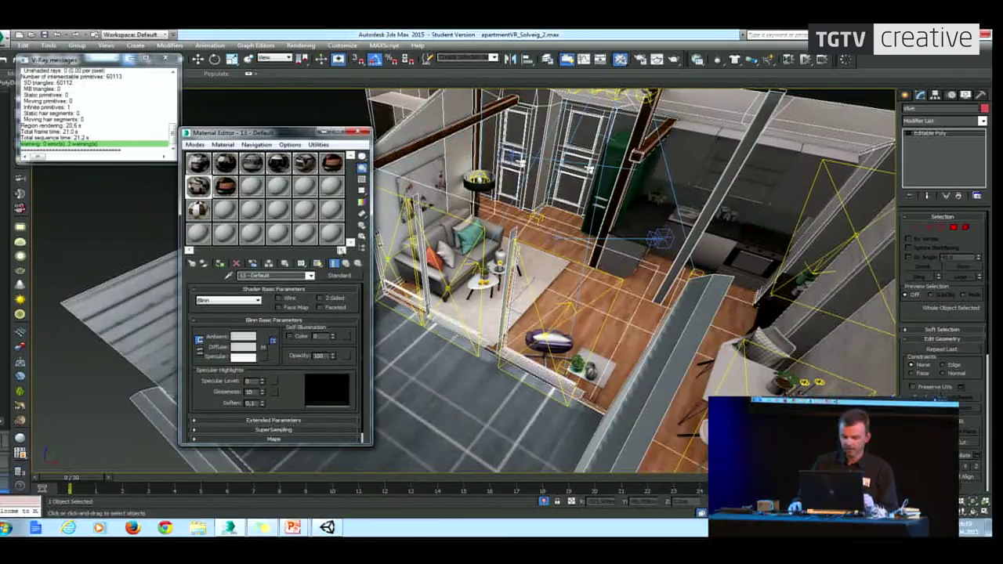
{"action": "left_click_drag", "start_coordinate": [314, 131], "coordinate": [293, 125]}
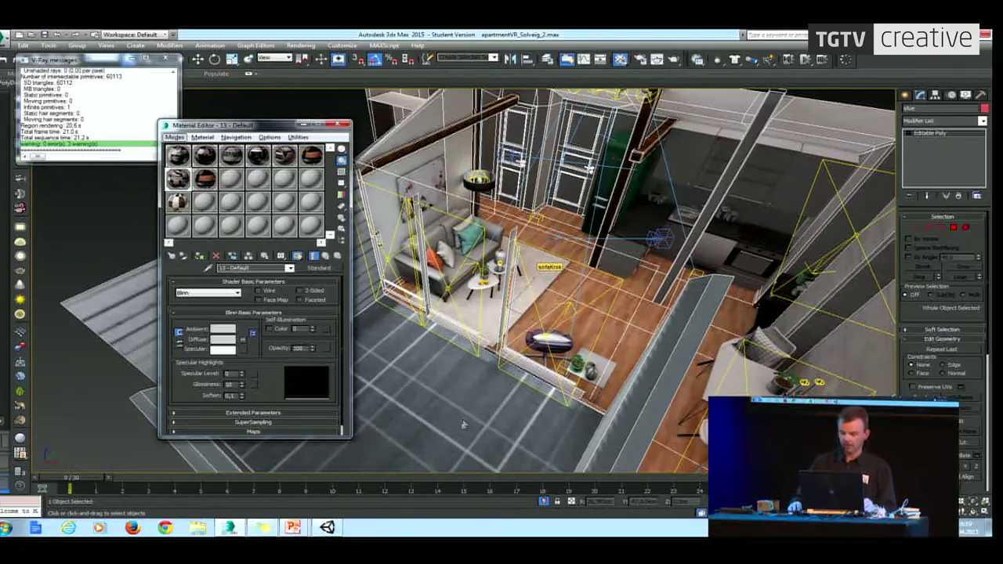
{"action": "middle_click_drag", "start_coordinate": [541, 296], "coordinate": [639, 290], "text": "alt"}
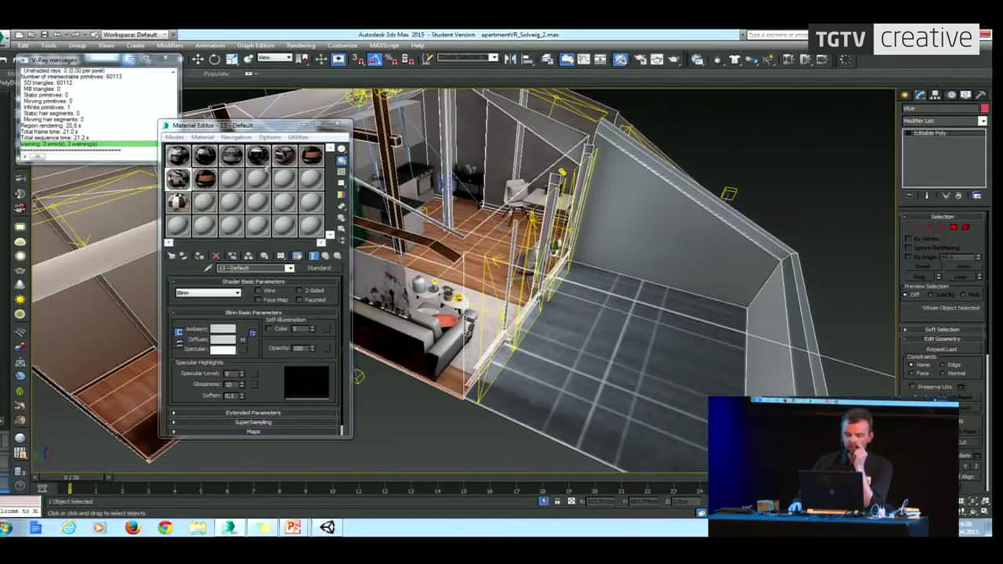
{"action": "left_click", "coordinate": [339, 124]}
{"action": "left_click", "coordinate": [164, 59]}
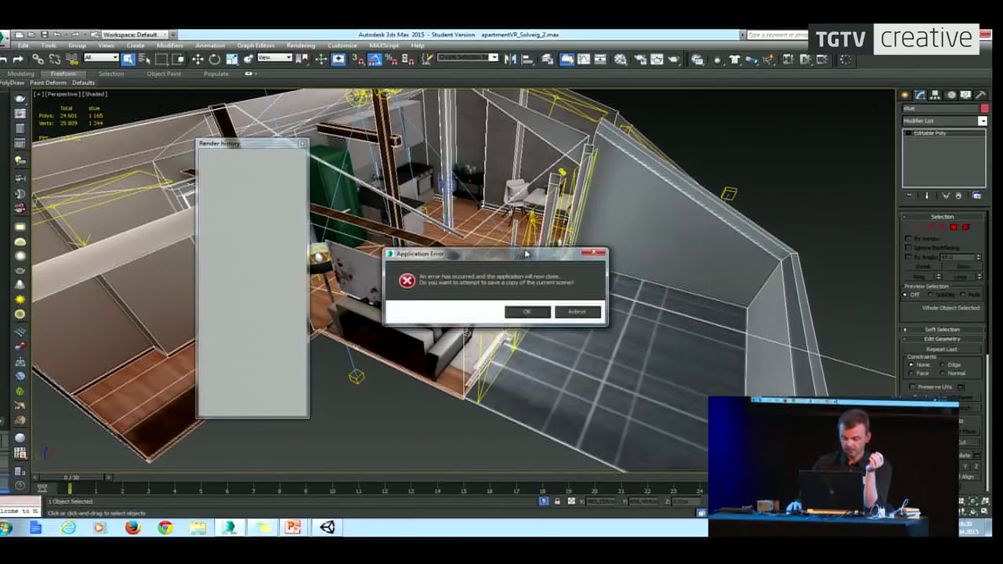
Step: Decline saving a copy of the scene and cancel the 3ds Max error report without sending it
{"action": "left_click", "coordinate": [587, 312]}
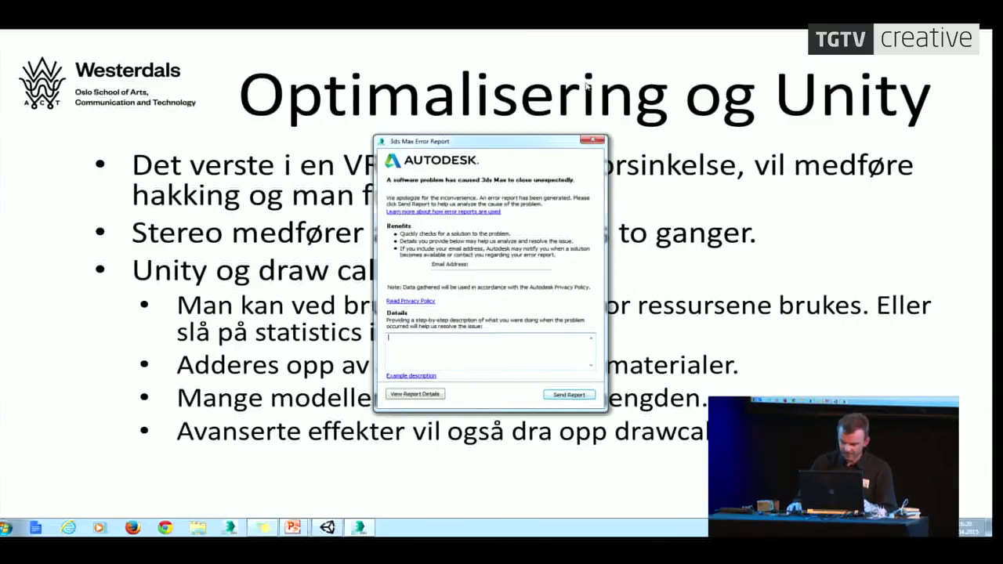
{"action": "left_click", "coordinate": [594, 141]}
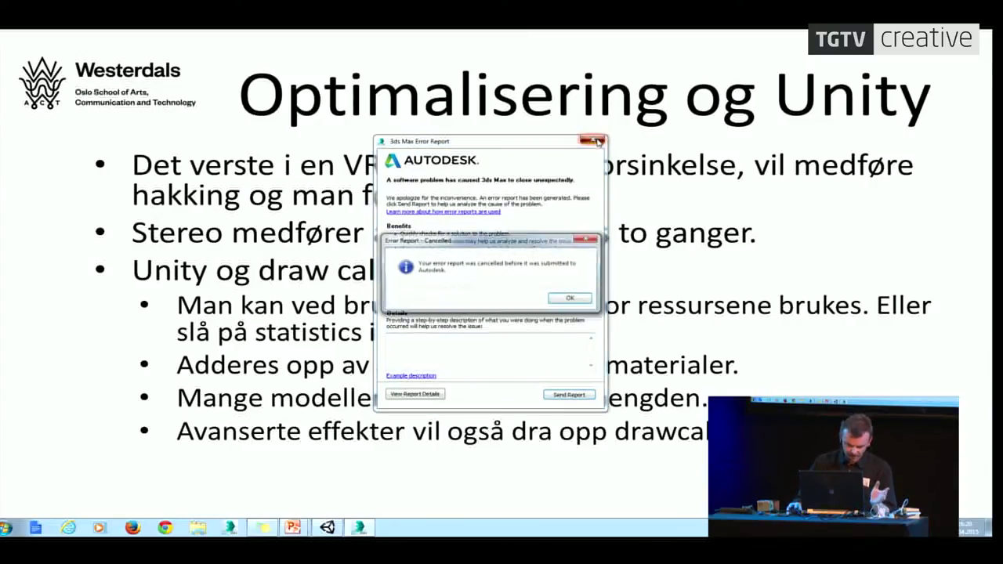
{"action": "left_click", "coordinate": [570, 298]}
Step: Minimize the PowerPoint presentation, return to 3ds Max, and reopen today's apartmentVR scene from the recent documents
{"action": "key", "text": "alt+Tab"}
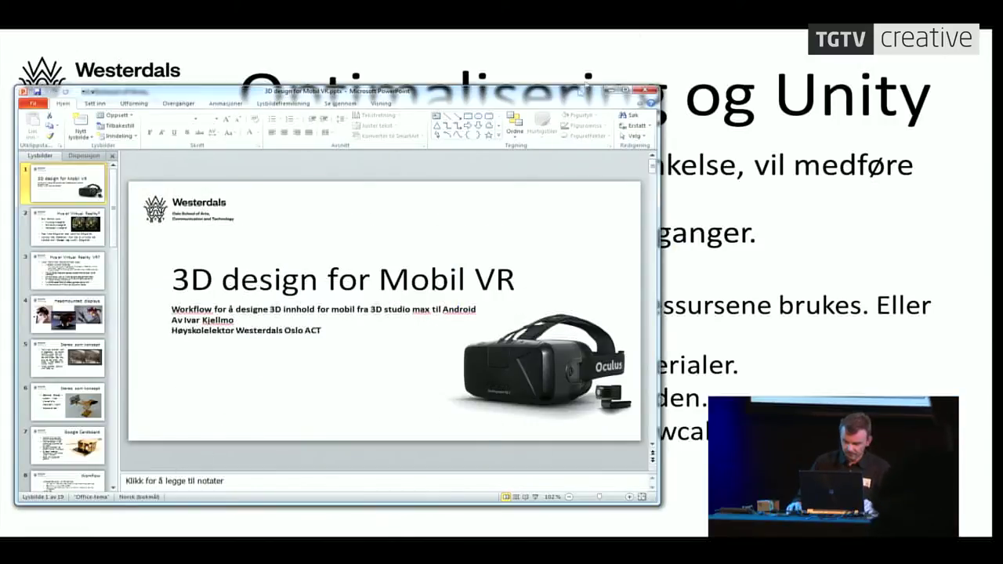
{"action": "left_click", "coordinate": [612, 91]}
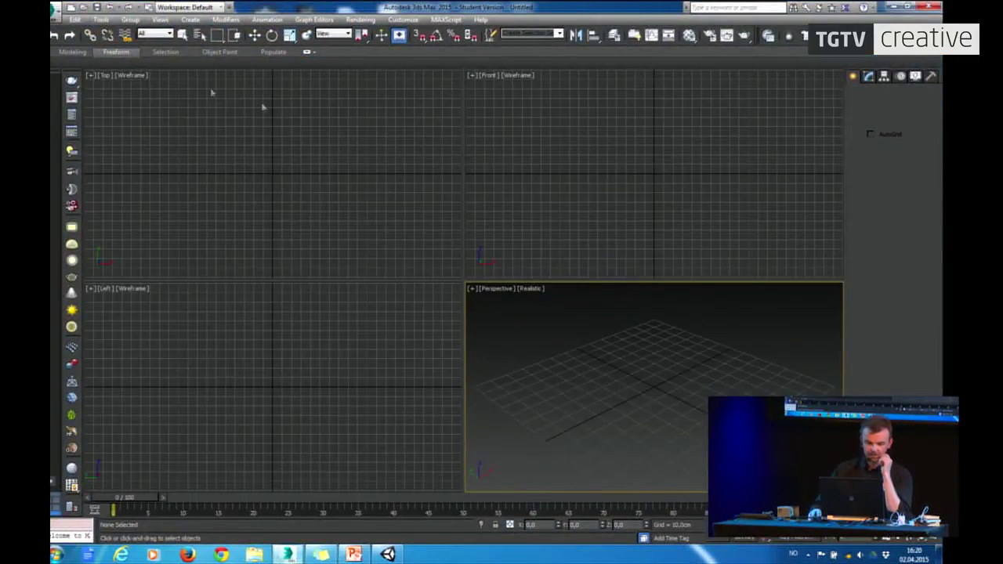
{"action": "left_click", "coordinate": [55, 9]}
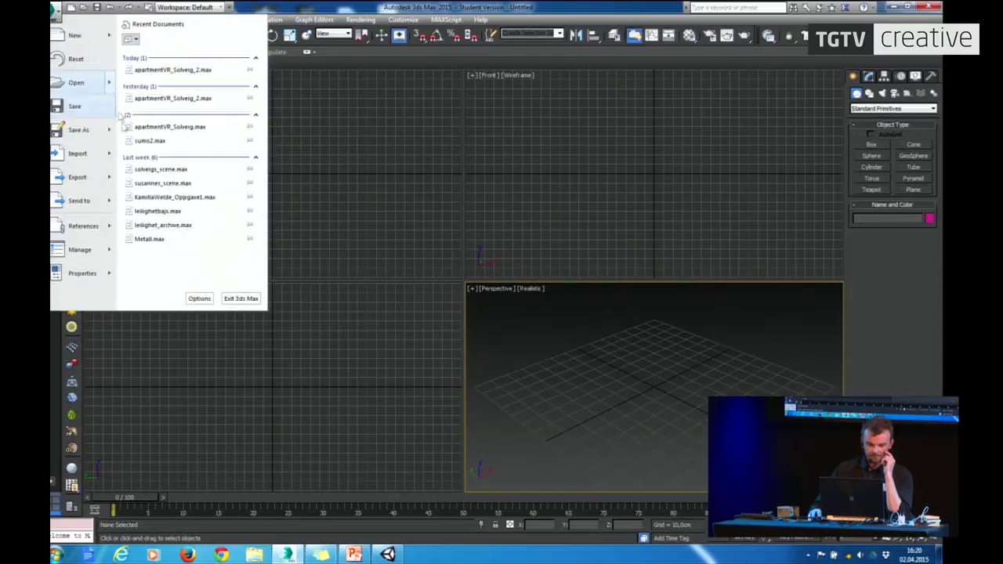
{"action": "left_click", "coordinate": [169, 71]}
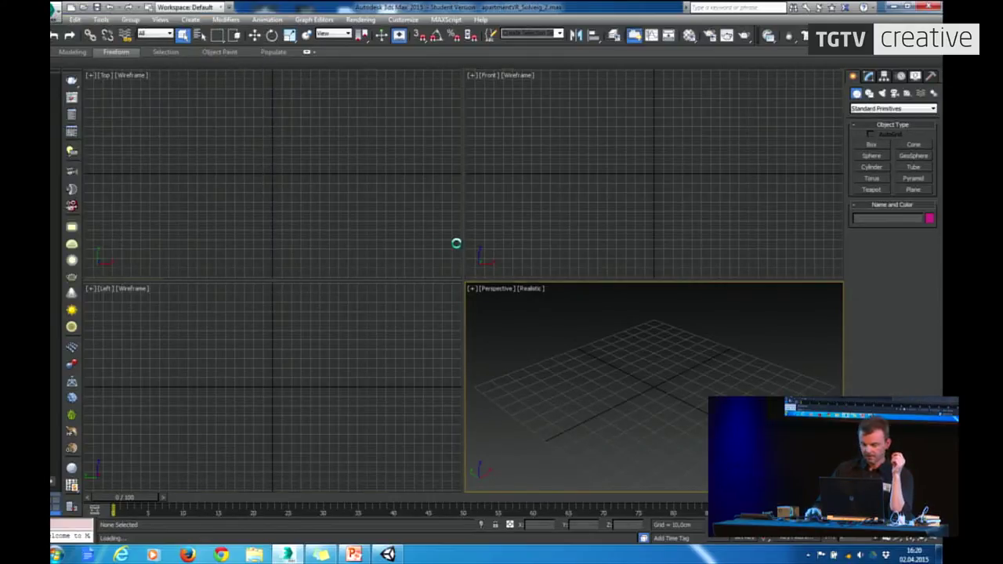
{"action": "left_click", "coordinate": [555, 316]}
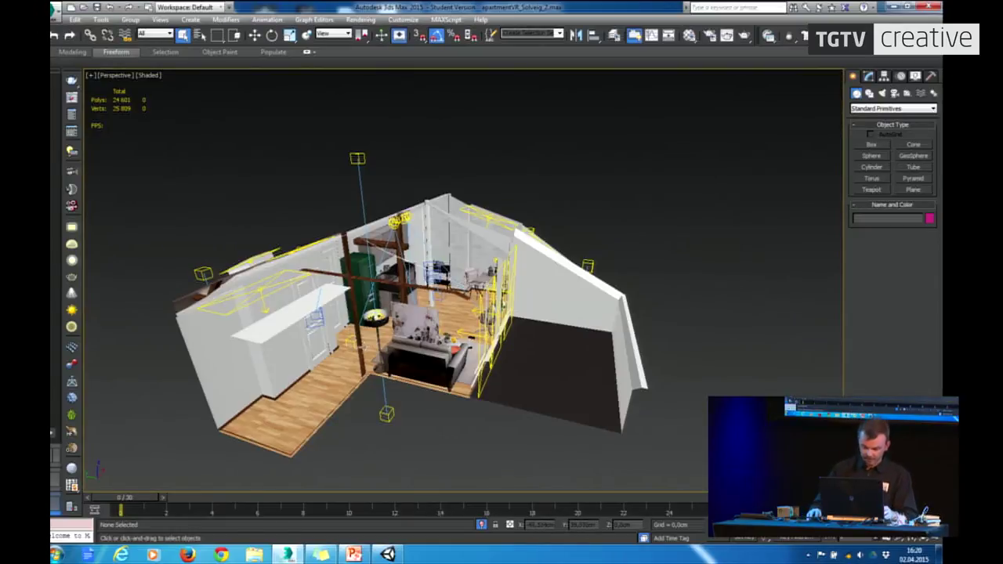
Step: Select the living-room shell and apply the baked 13 - Default material to it
{"action": "left_click", "coordinate": [456, 315]}
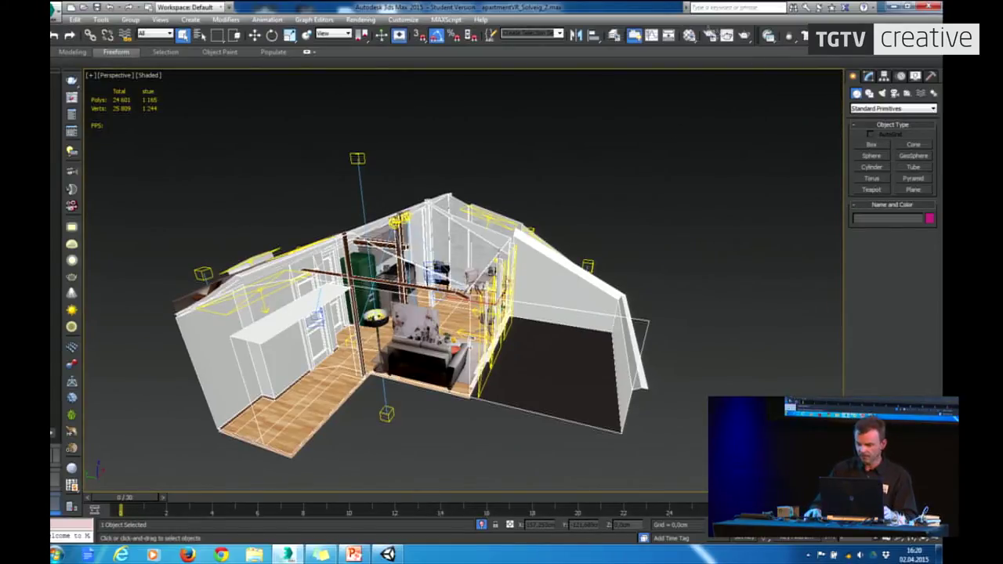
{"action": "left_click", "coordinate": [689, 39]}
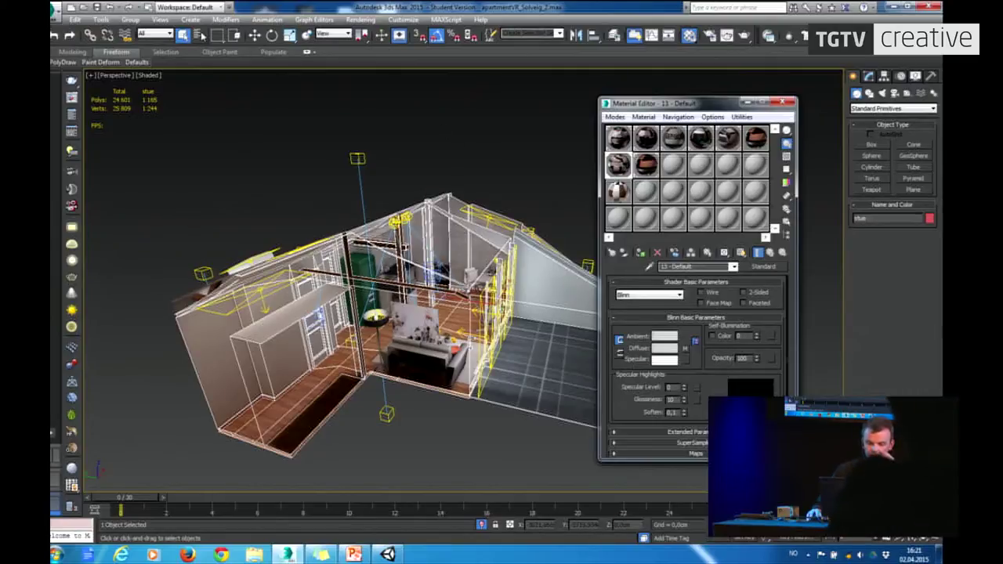
Step: Select every light from bordLampe through takSpott003.Target by name, delete them from the scene, and close the Material Editor
{"action": "key", "text": "h"}
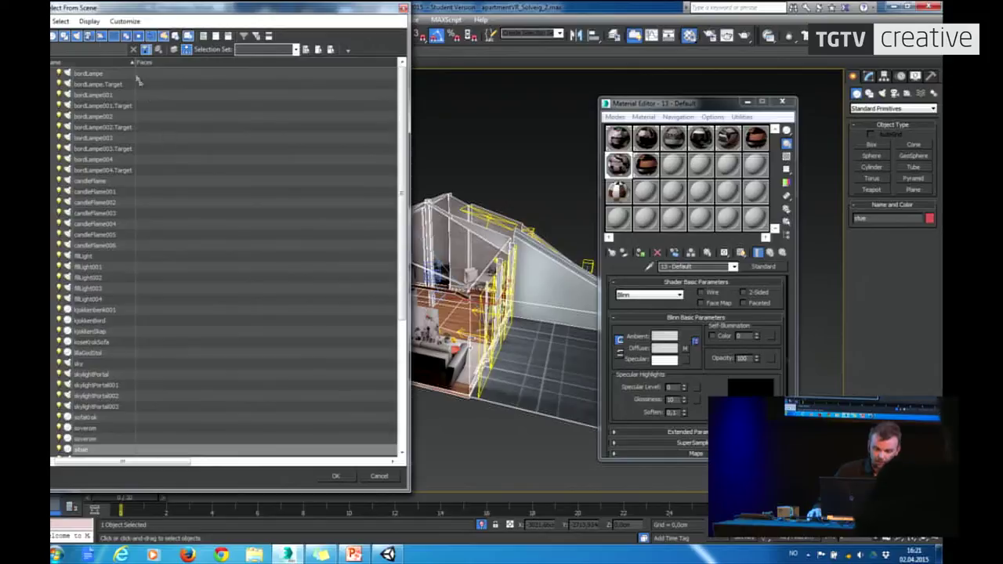
{"action": "left_click", "coordinate": [64, 36]}
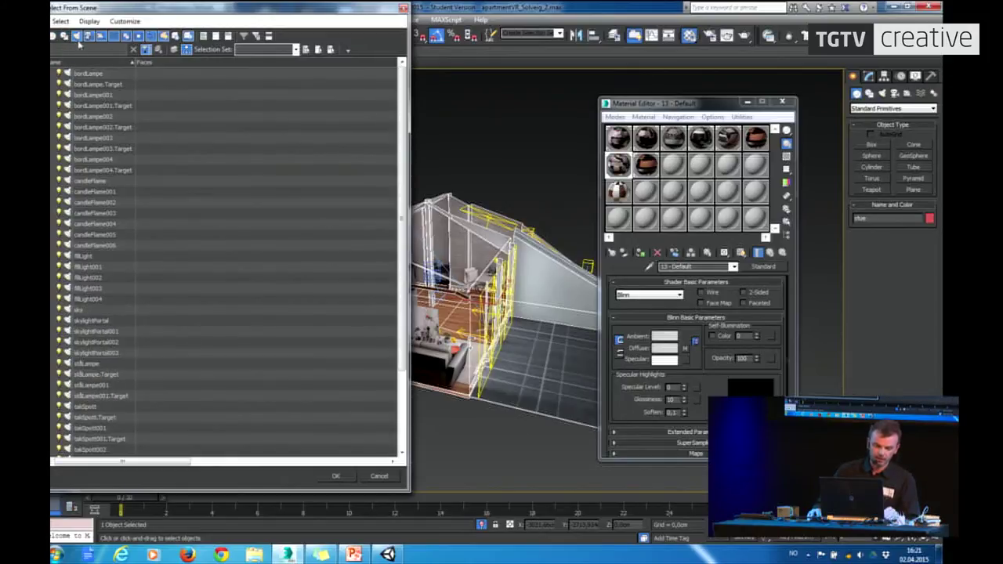
{"action": "left_click", "coordinate": [83, 75]}
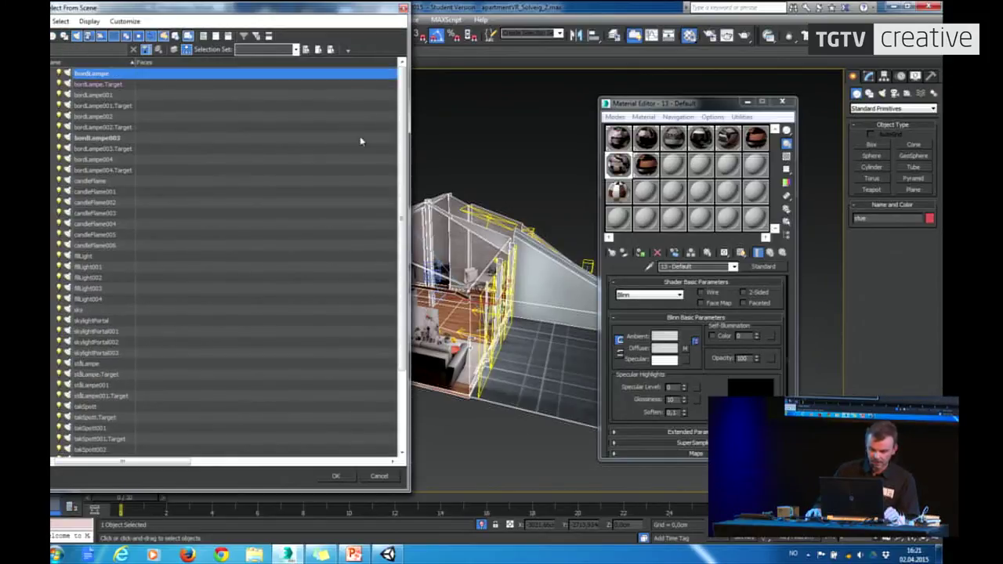
{"action": "left_click_drag", "start_coordinate": [404, 145], "coordinate": [395, 248]}
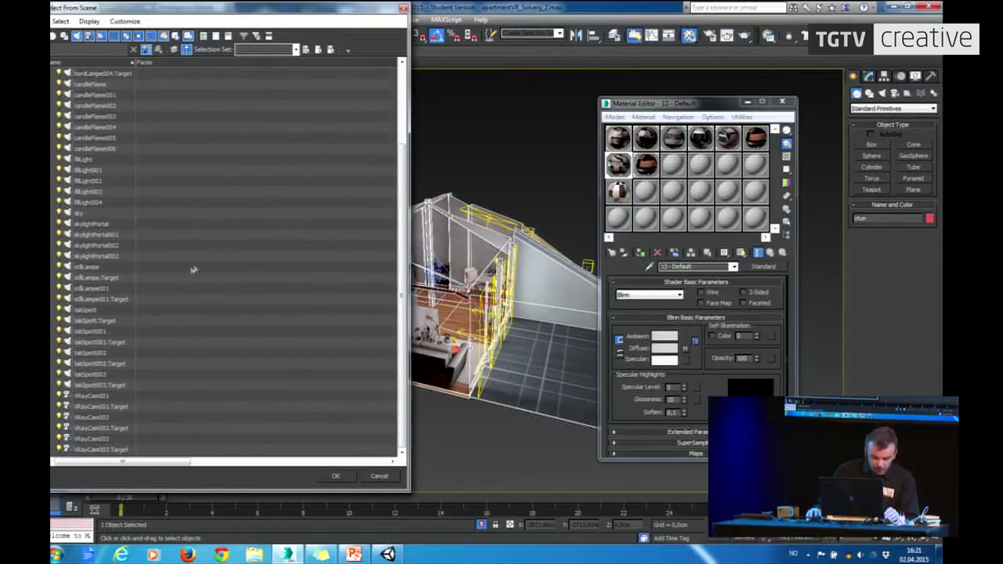
{"action": "left_click", "coordinate": [95, 388], "text": "shift"}
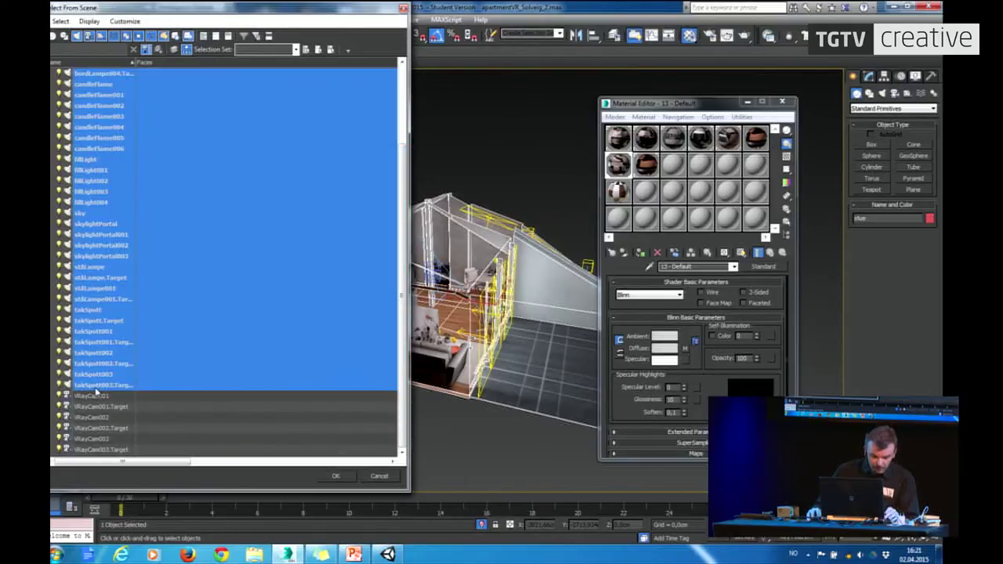
{"action": "left_click", "coordinate": [335, 476]}
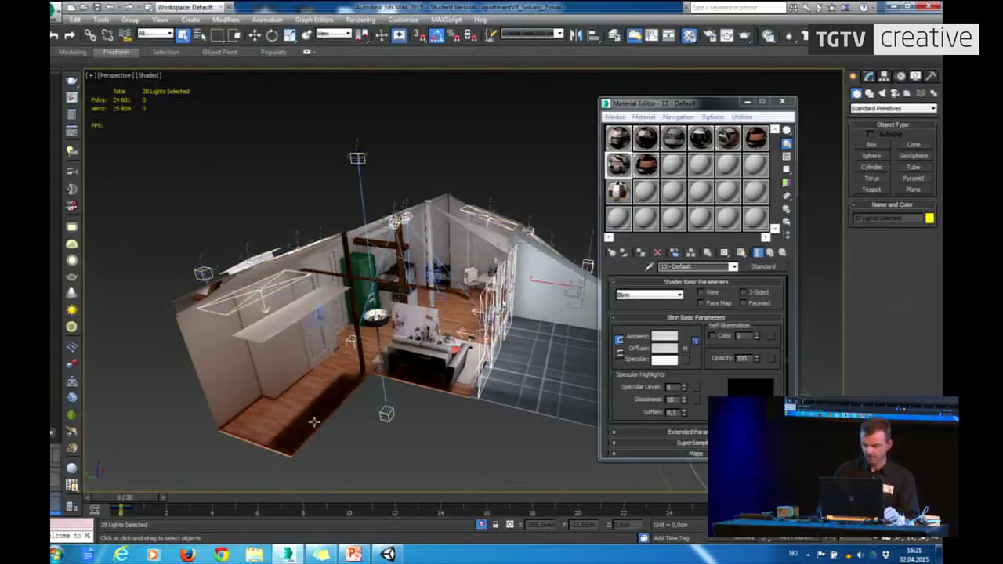
{"action": "key", "text": "Delete"}
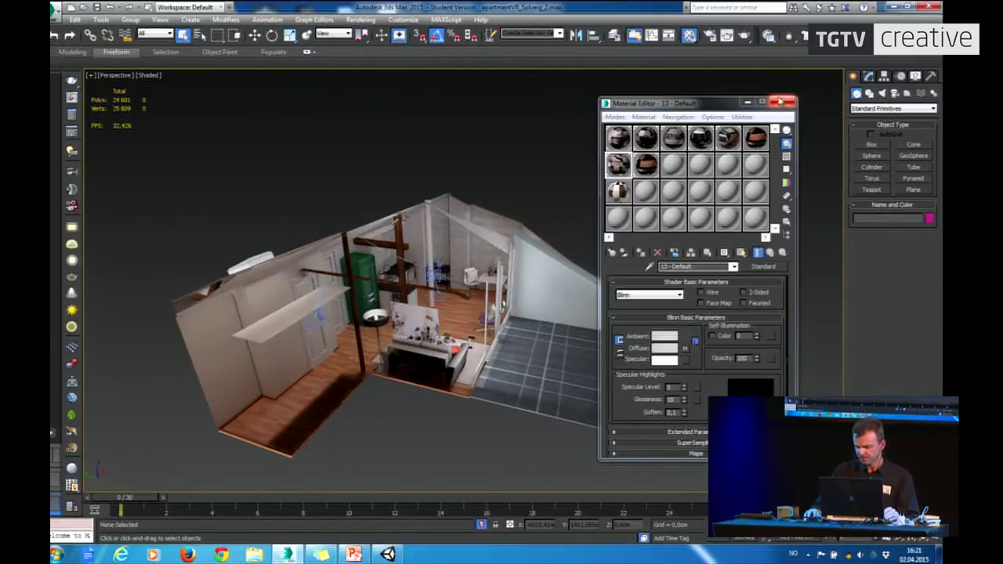
{"action": "left_click", "coordinate": [782, 101]}
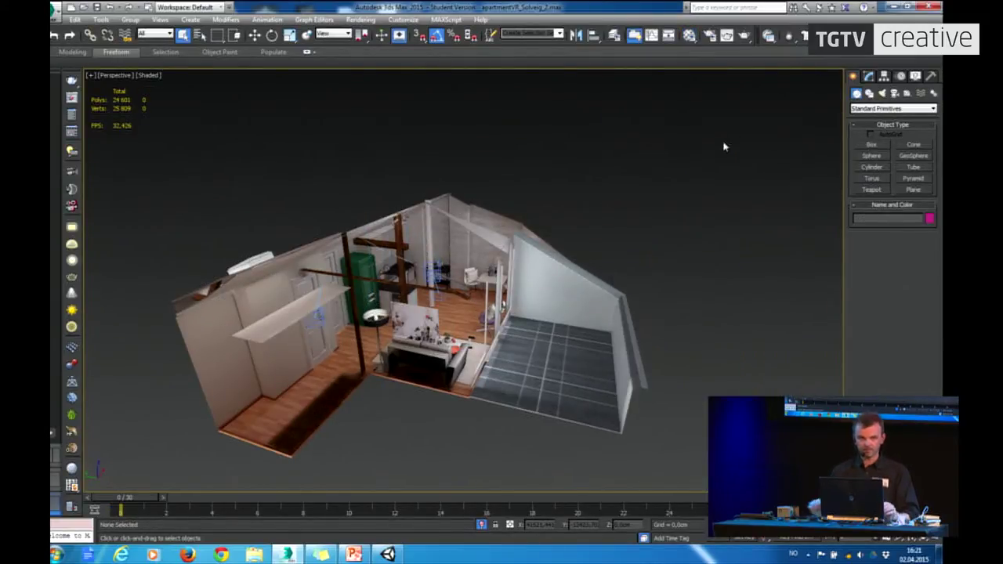
Step: Start exporting the whole scene in Autodesk FBX format as ApartmentVR in the The gathering folder on the C drive
{"action": "left_click", "coordinate": [55, 10]}
{"action": "mouse_move", "coordinate": [72, 188]}
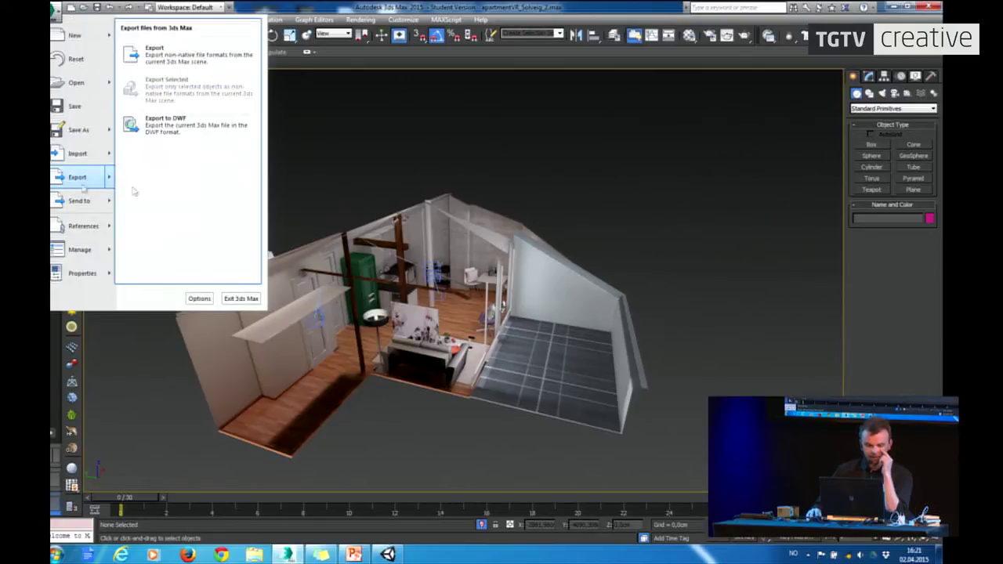
{"action": "left_click", "coordinate": [214, 52]}
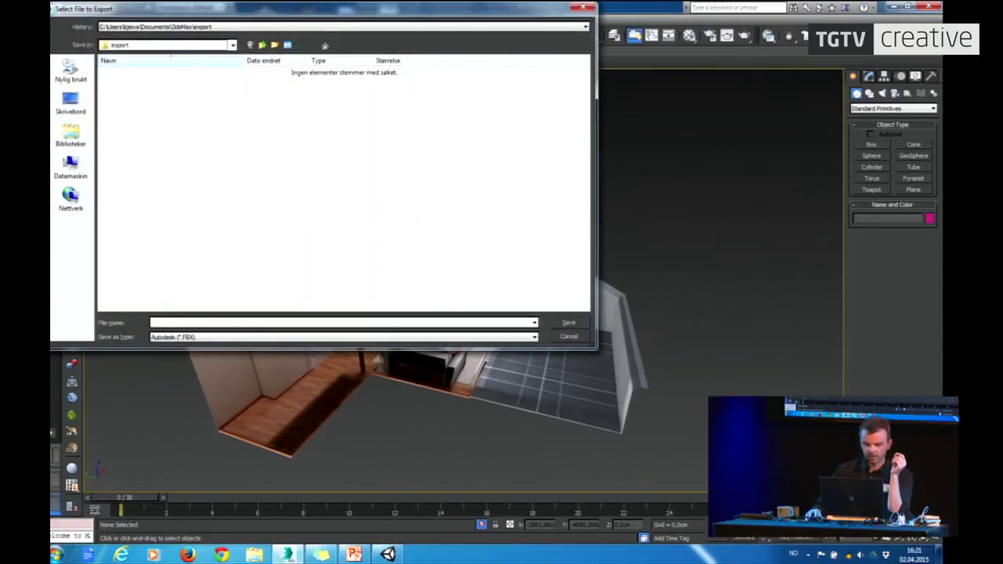
{"action": "left_click_drag", "start_coordinate": [313, 15], "coordinate": [423, 53]}
{"action": "left_click", "coordinate": [351, 82]}
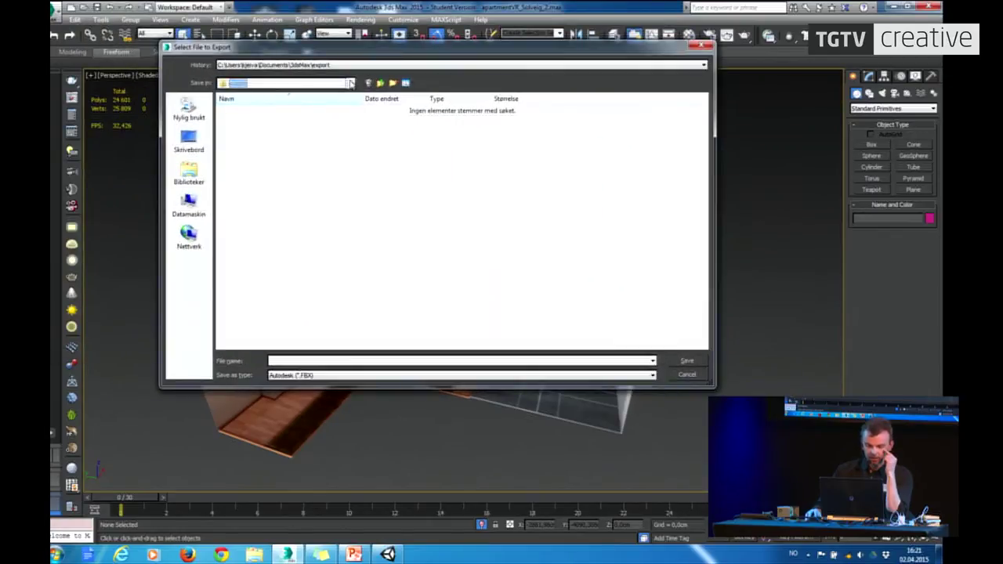
{"action": "left_click", "coordinate": [248, 171]}
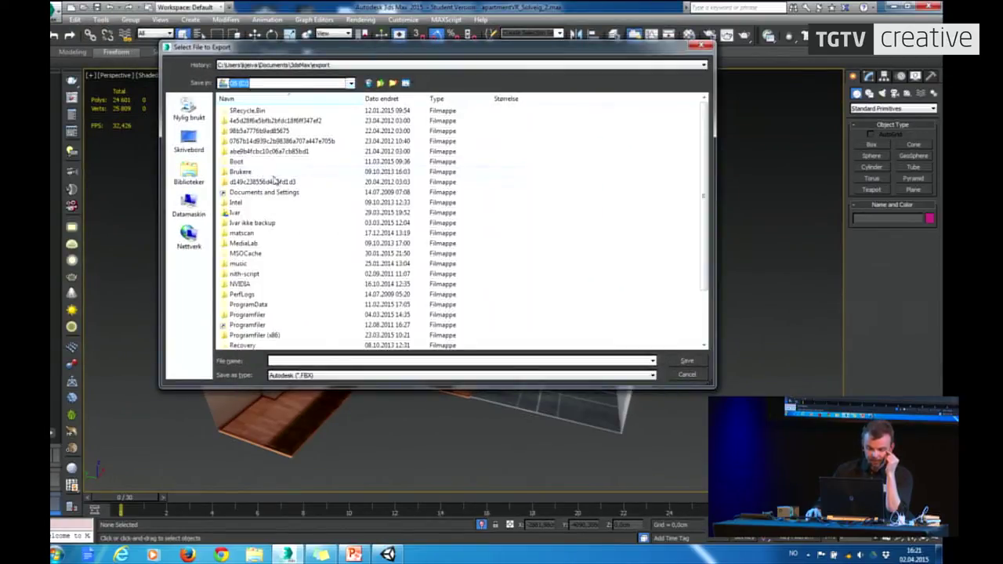
{"action": "double_click", "coordinate": [240, 213]}
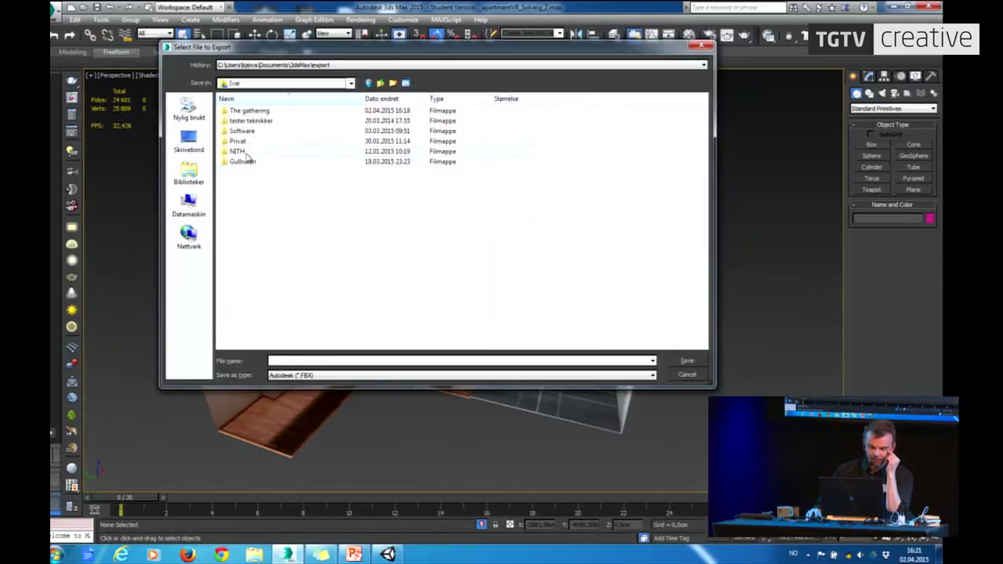
{"action": "double_click", "coordinate": [250, 111]}
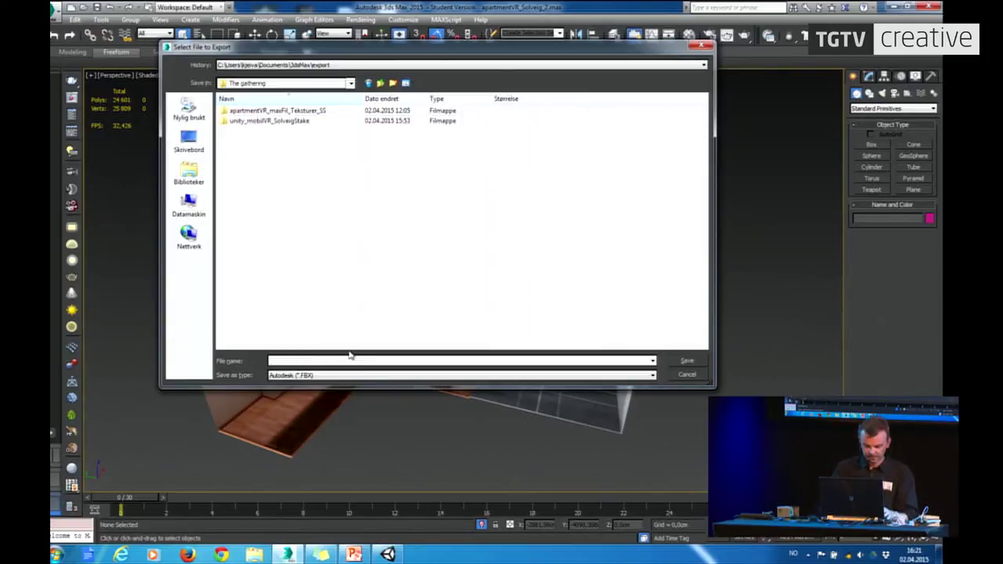
{"action": "type", "text": "ApartmentVR"}
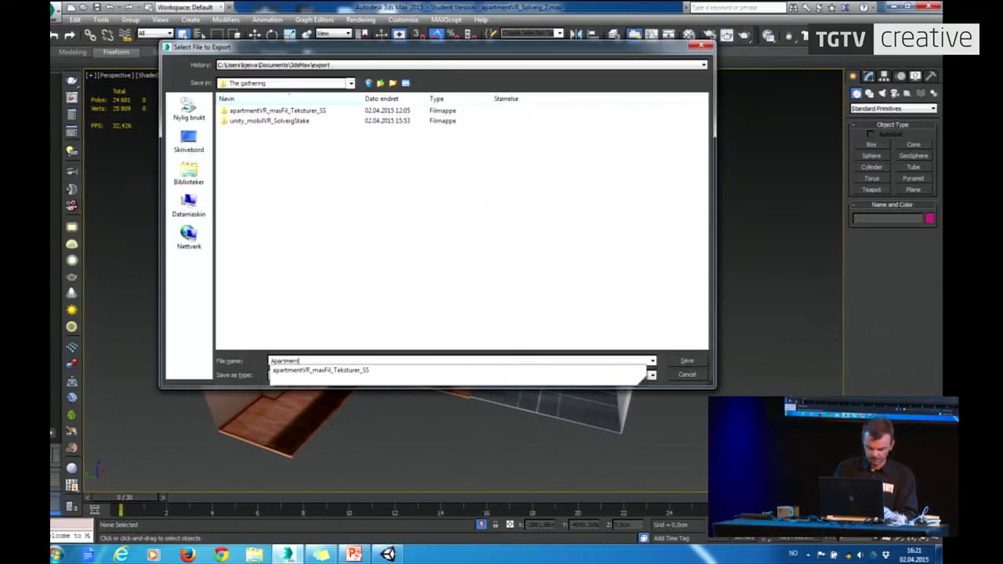
{"action": "left_click", "coordinate": [641, 313]}
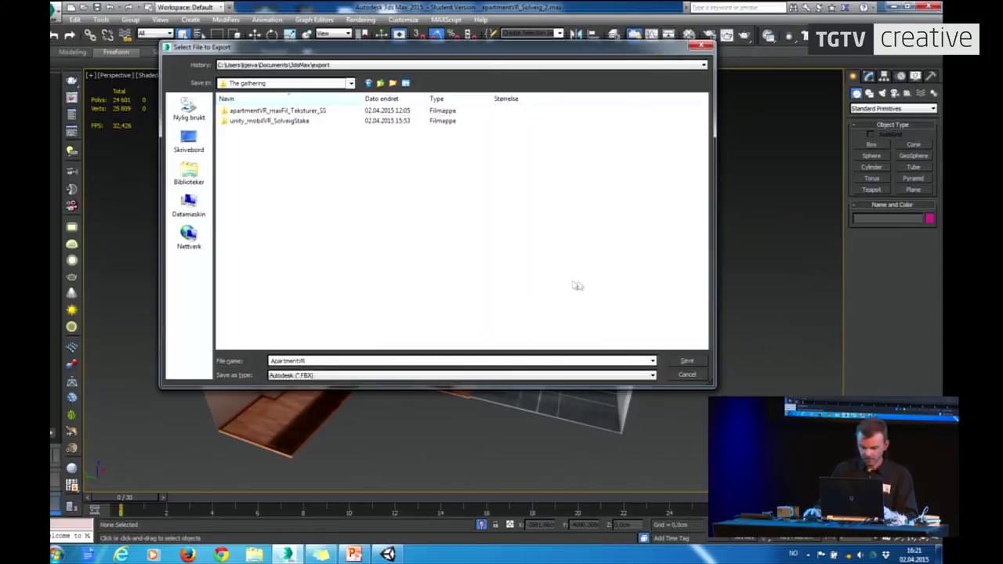
{"action": "left_click", "coordinate": [686, 360]}
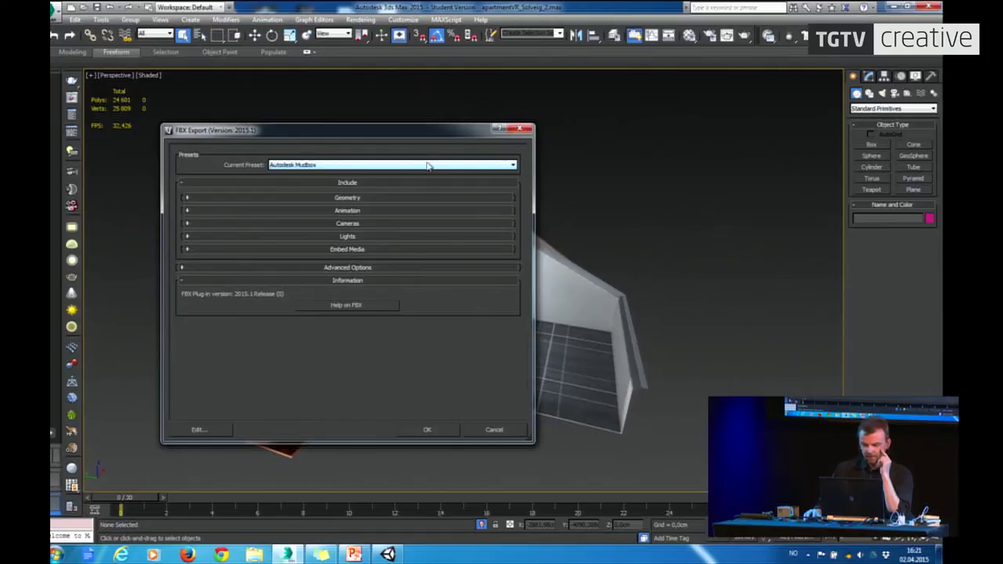
Step: Run the FBX export with the Autodesk Media & Entertainment preset and dismiss the export warnings
{"action": "left_click", "coordinate": [477, 166]}
{"action": "left_click", "coordinate": [471, 174]}
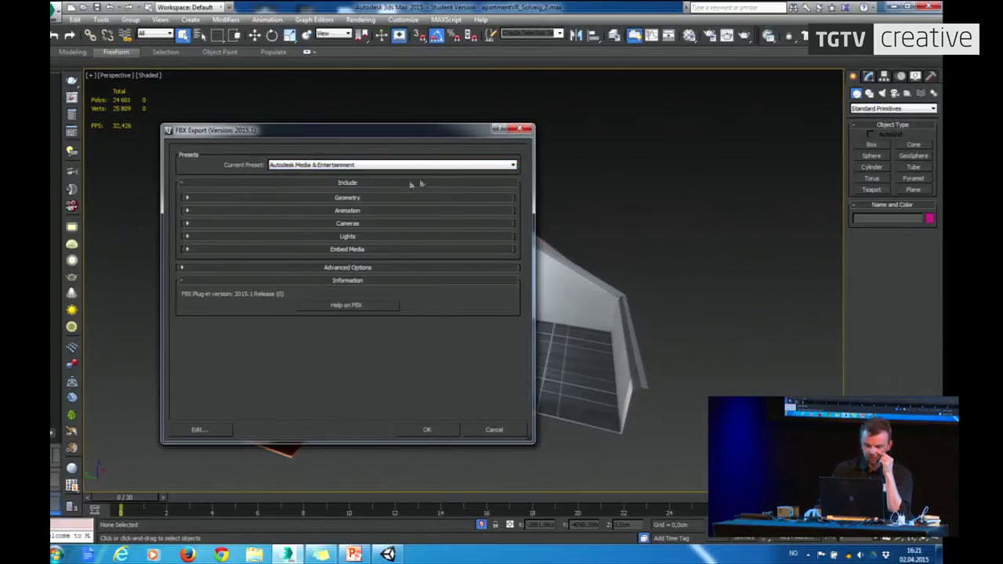
{"action": "left_click", "coordinate": [432, 428]}
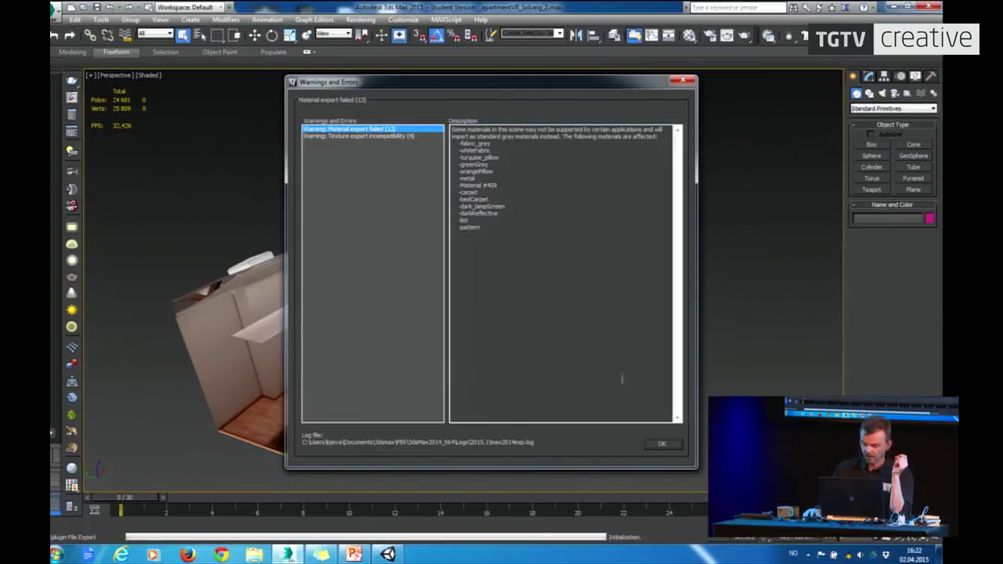
{"action": "left_click", "coordinate": [663, 445]}
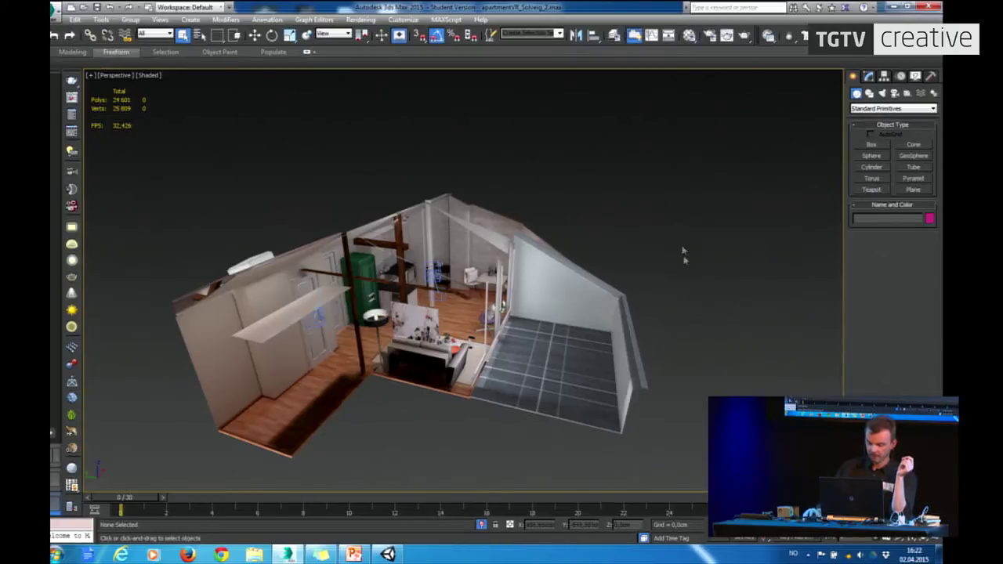
Step: Minimize 3ds Max, switch to the PowerPoint presentation, and start its slide show
{"action": "left_click", "coordinate": [893, 7]}
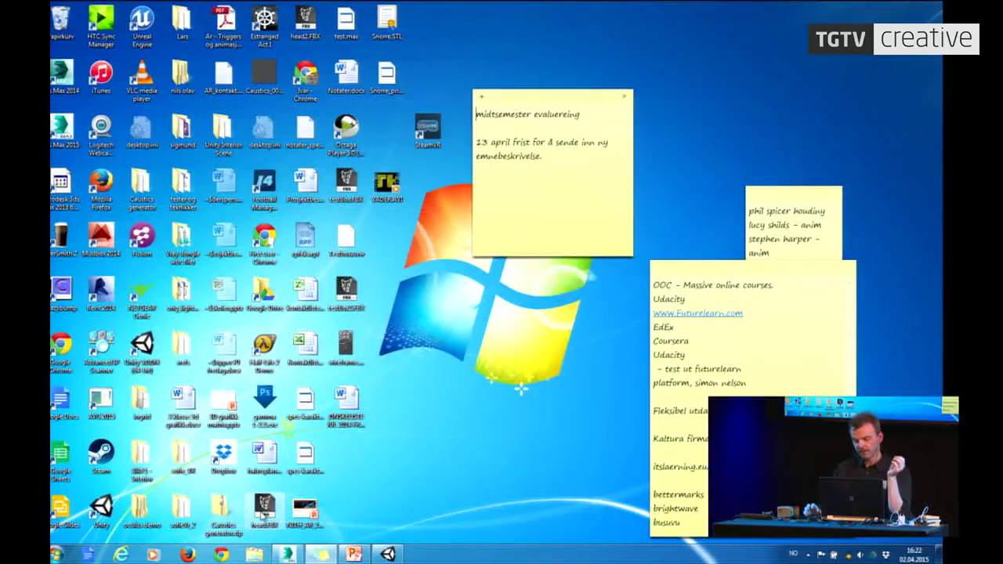
{"action": "left_click", "coordinate": [353, 555]}
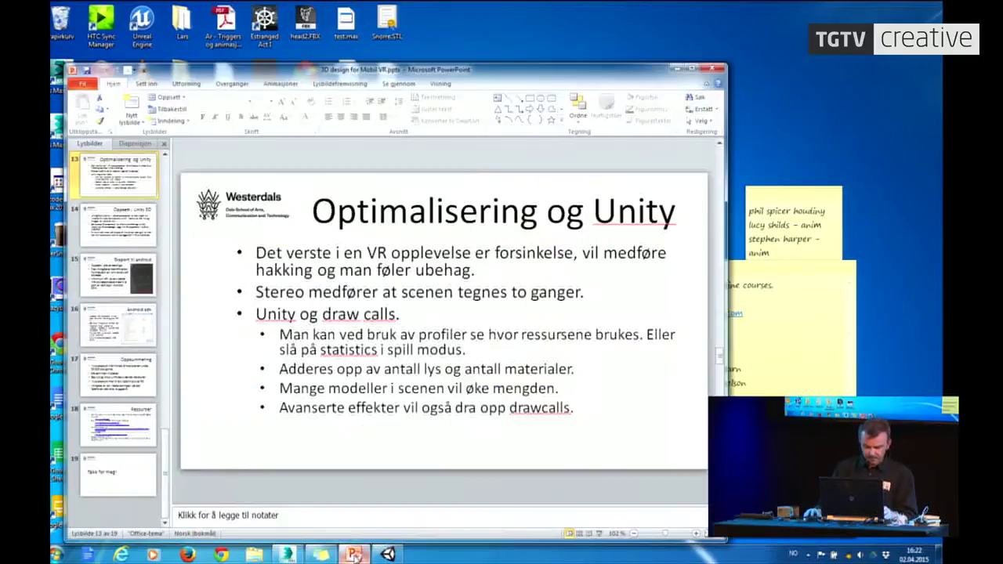
{"action": "key", "text": "F5"}
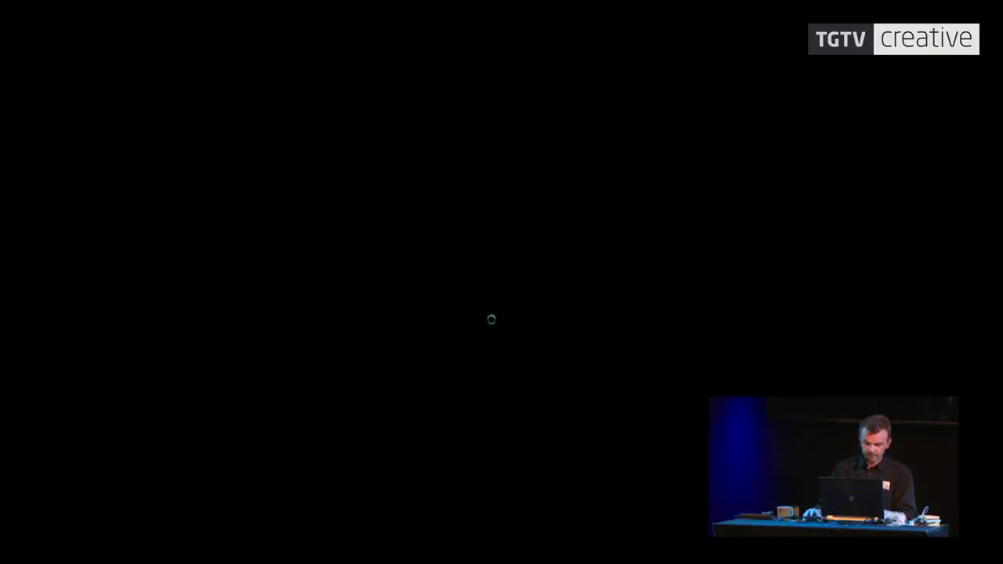
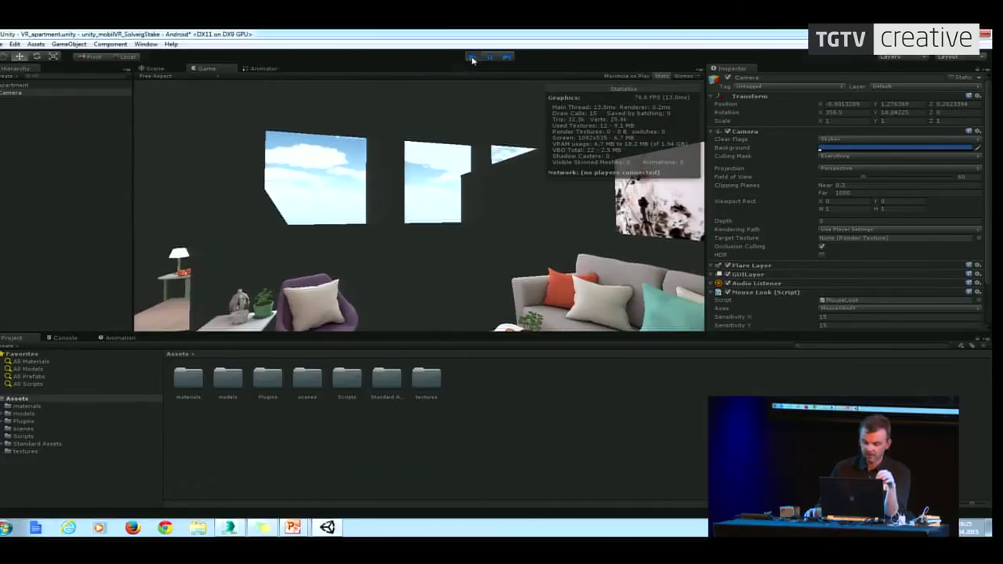
Step: In Unity, leave play mode, assign the stue texture to the stue object's Grey material, and test the scene in play mode
{"action": "left_click", "coordinate": [472, 57]}
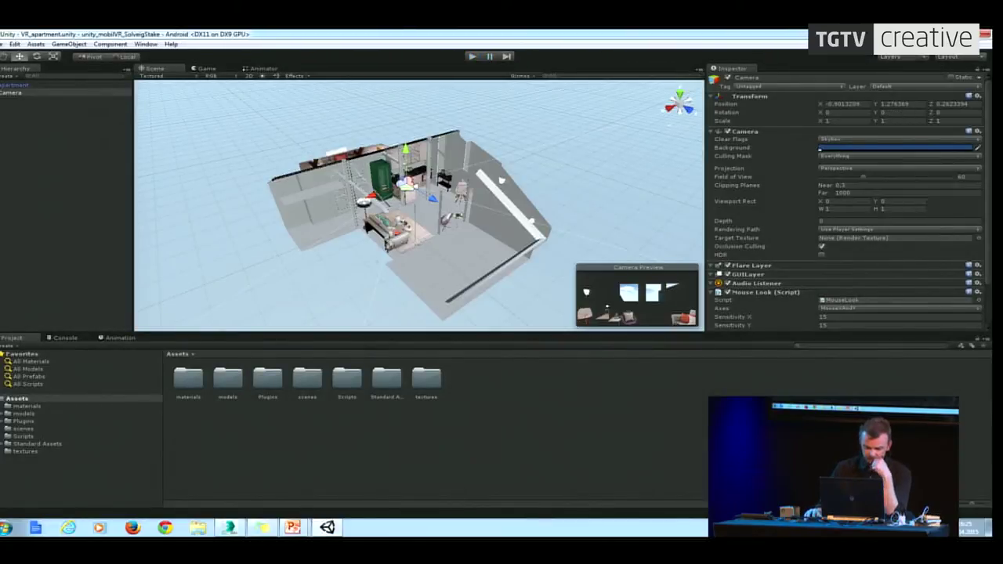
{"action": "left_click", "coordinate": [493, 224]}
{"action": "left_click", "coordinate": [493, 226]}
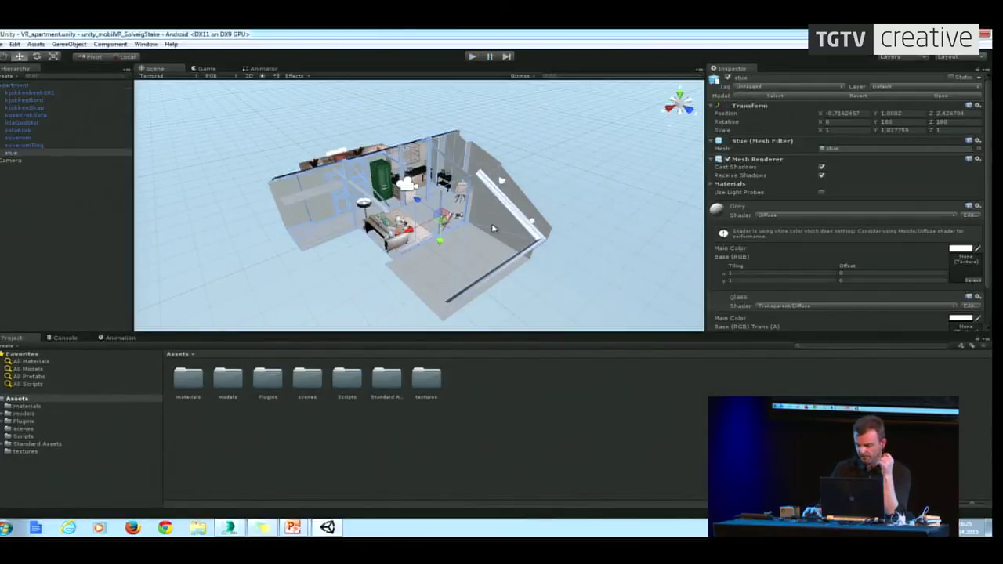
{"action": "left_click", "coordinate": [974, 280]}
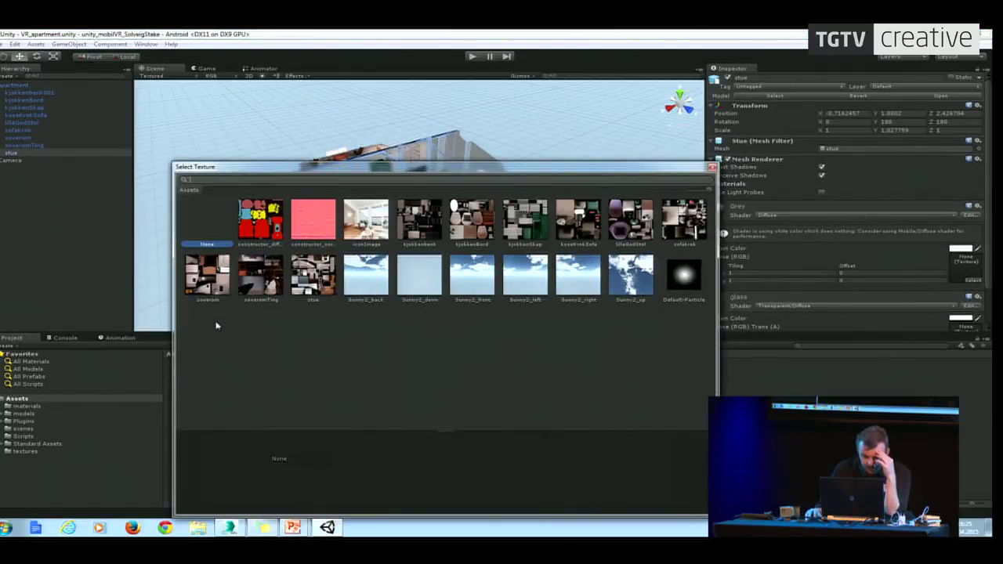
{"action": "double_click", "coordinate": [313, 274]}
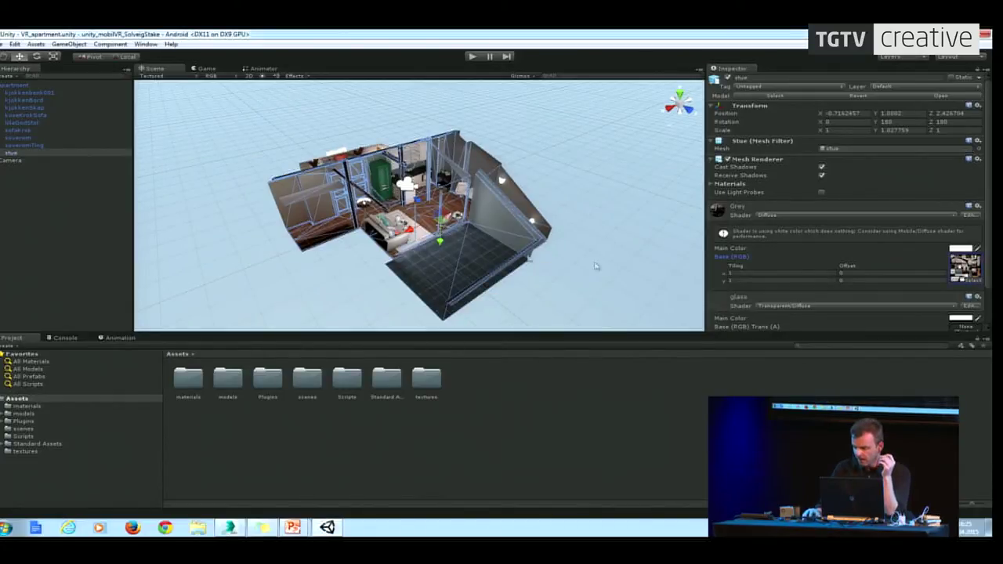
{"action": "left_click", "coordinate": [474, 57]}
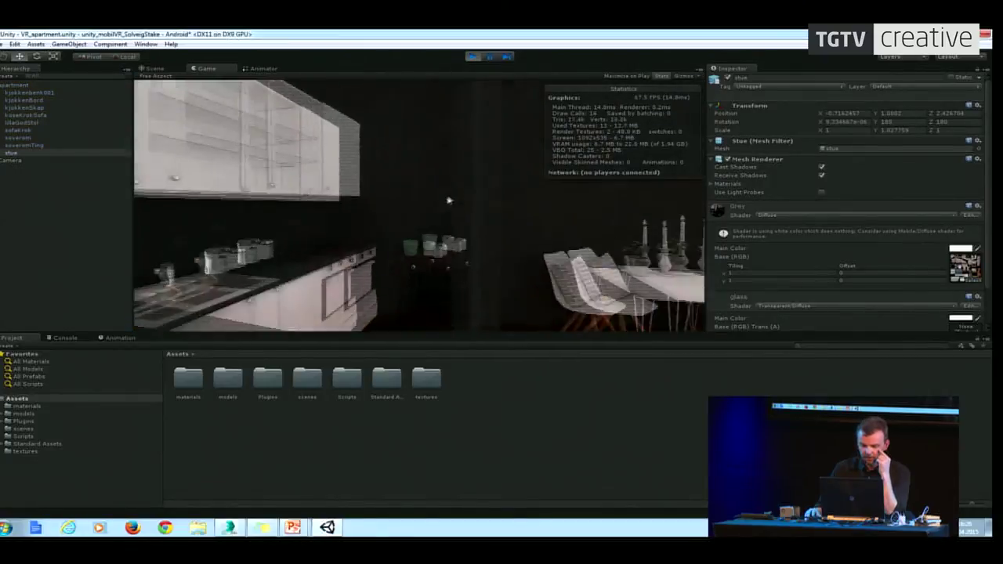
{"action": "left_click", "coordinate": [472, 56]}
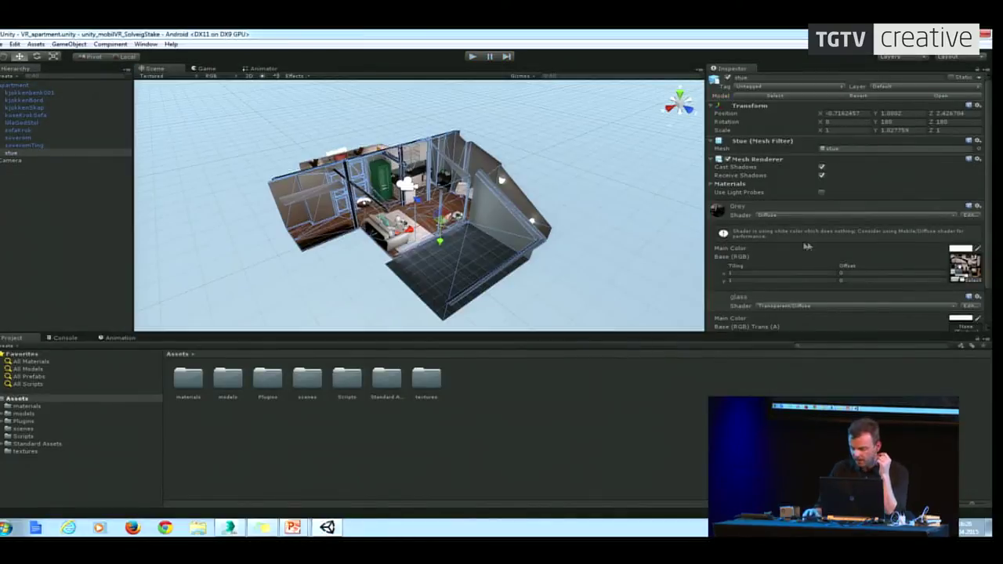
Step: Change the Grey material's shader to Mobile/Unlit (Supports Lightmap) and test the scene in play mode again
{"action": "left_click", "coordinate": [835, 216]}
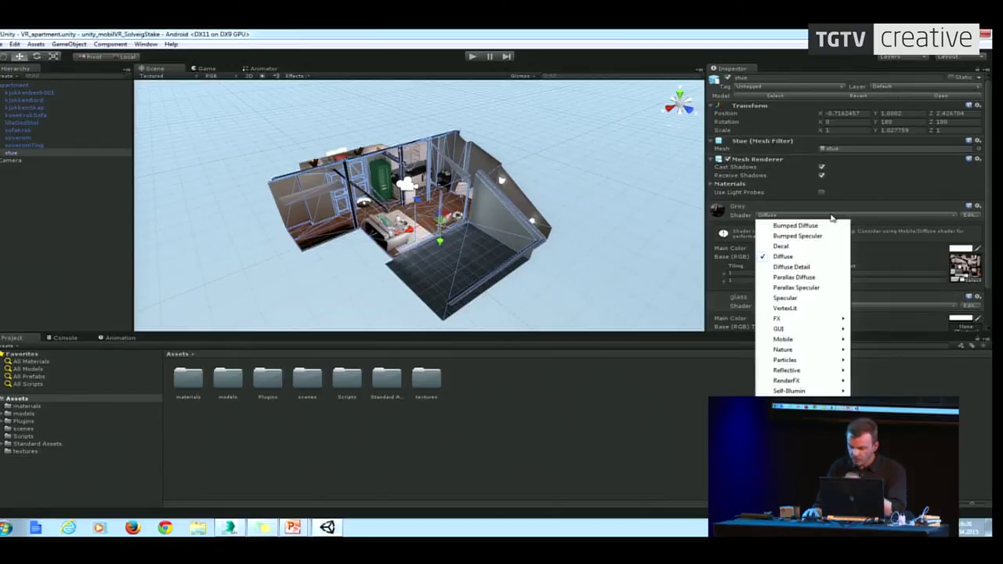
{"action": "mouse_move", "coordinate": [799, 340]}
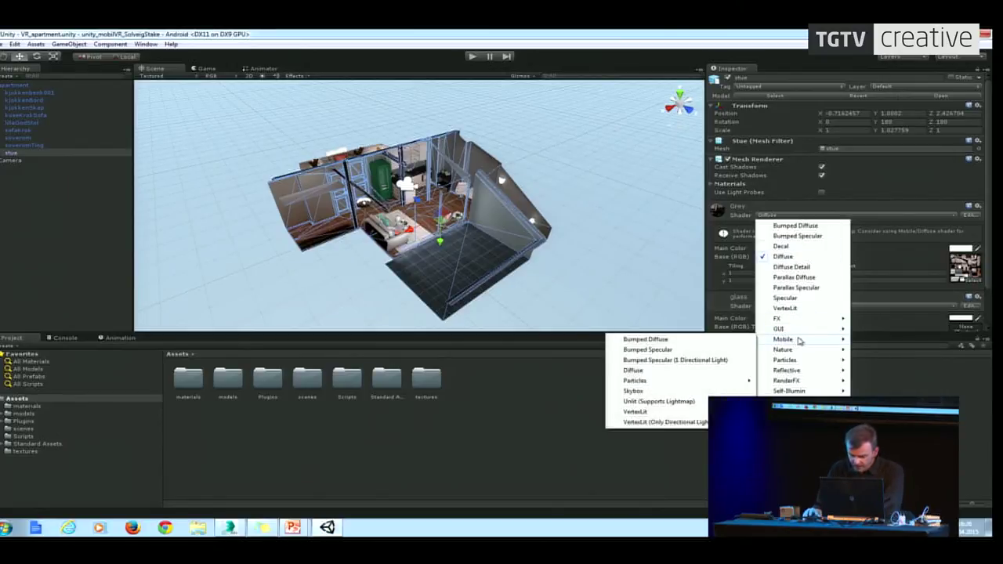
{"action": "left_click", "coordinate": [655, 402]}
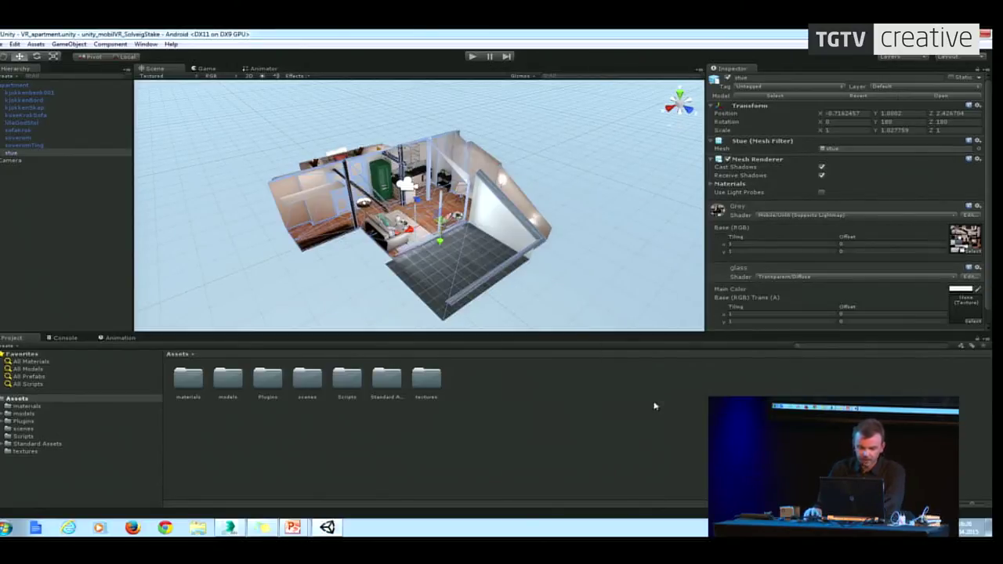
{"action": "left_click", "coordinate": [472, 55]}
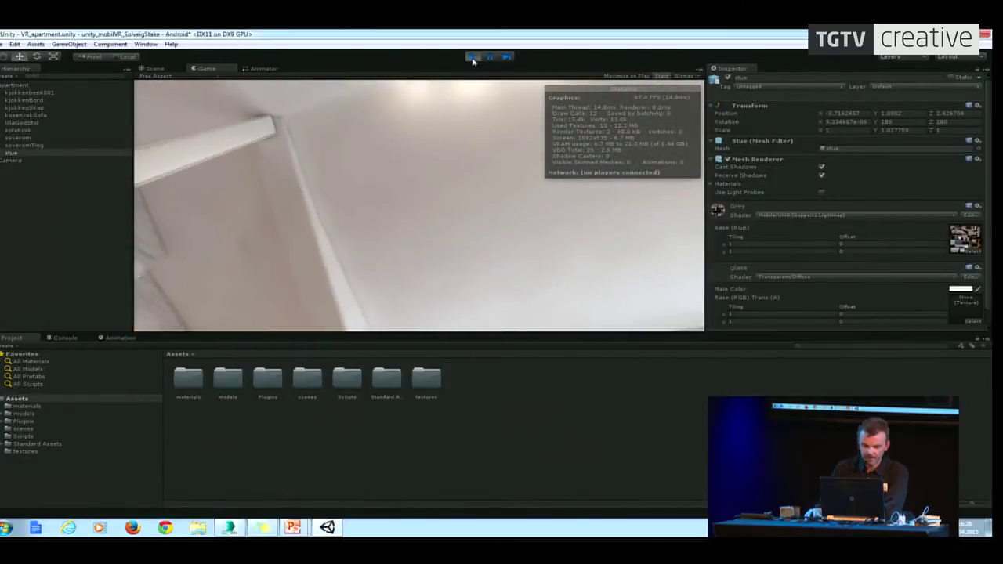
{"action": "left_click", "coordinate": [472, 57]}
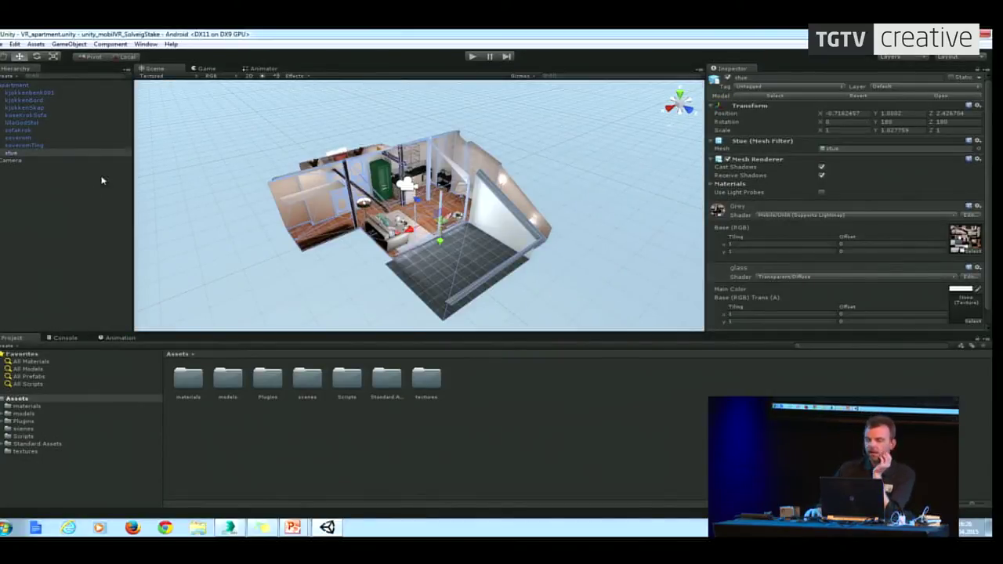
Step: Delete the scene's Camera and import the custom package Dive_Plugin_2-0-r498 with all its files
{"action": "left_click", "coordinate": [15, 160]}
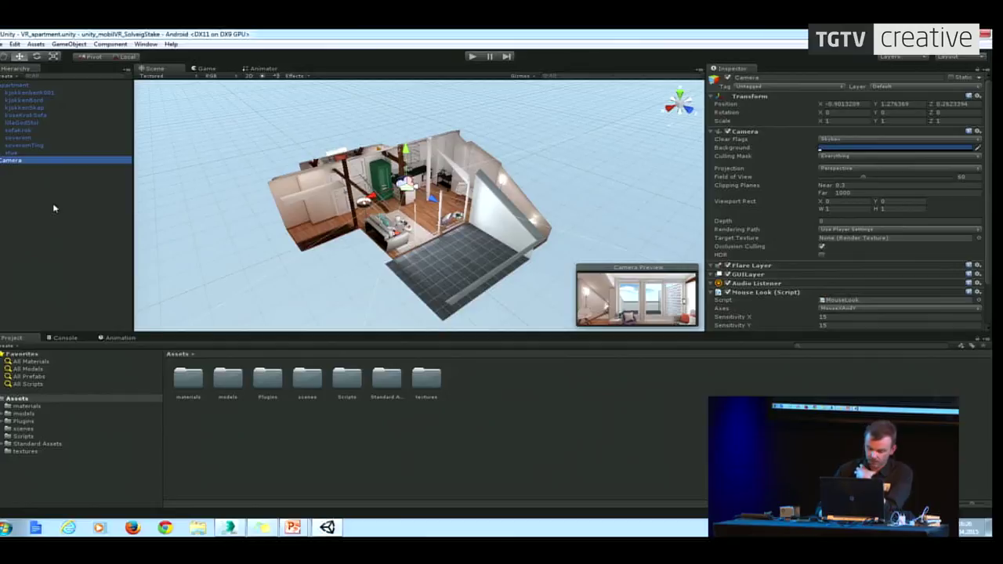
{"action": "key", "text": "Delete"}
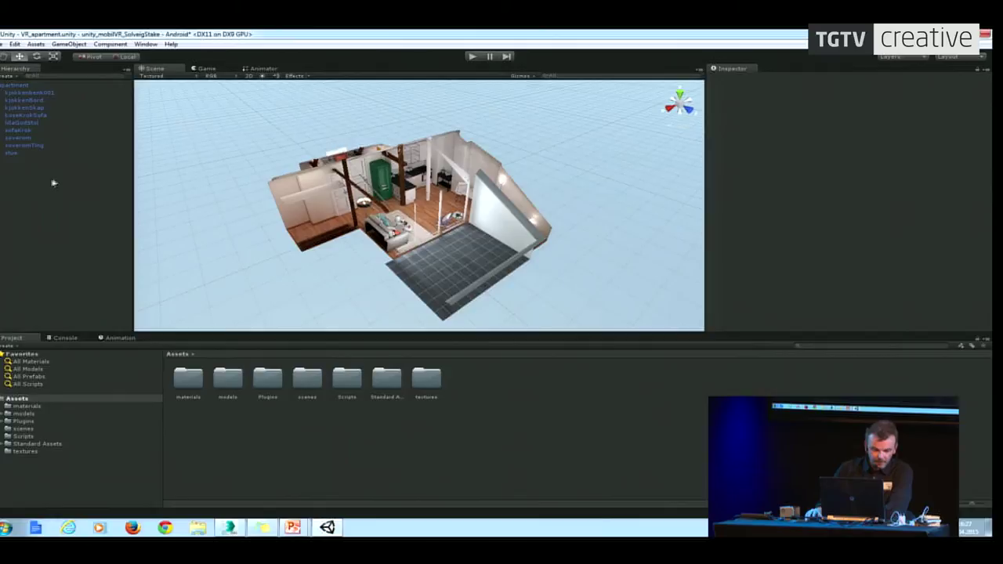
{"action": "left_click", "coordinate": [35, 45]}
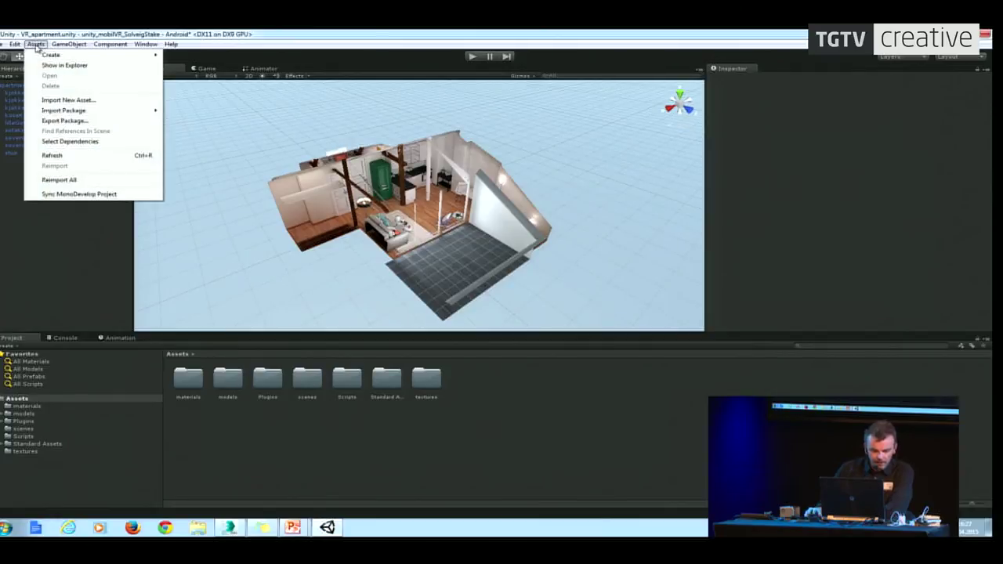
{"action": "mouse_move", "coordinate": [78, 111]}
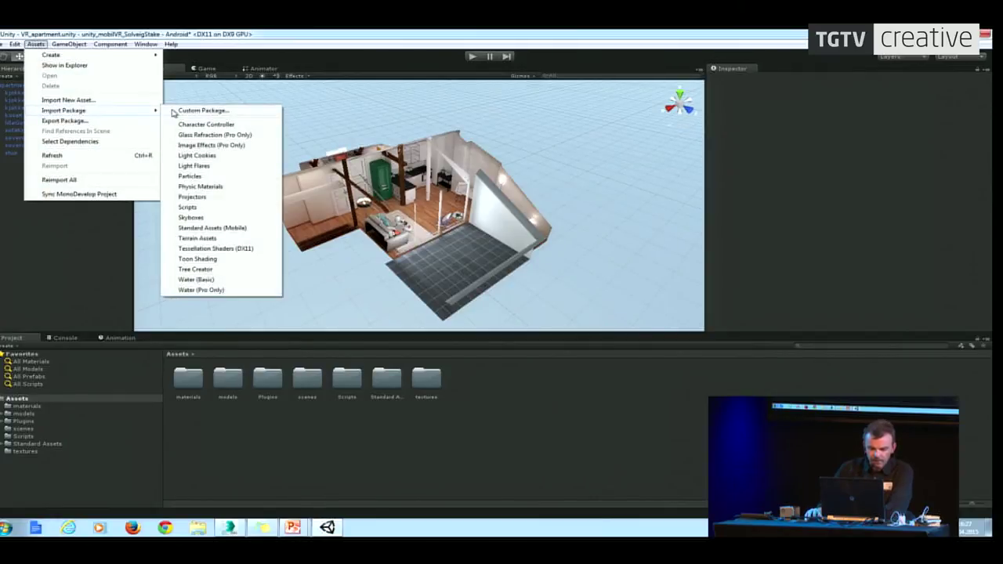
{"action": "left_click", "coordinate": [205, 111]}
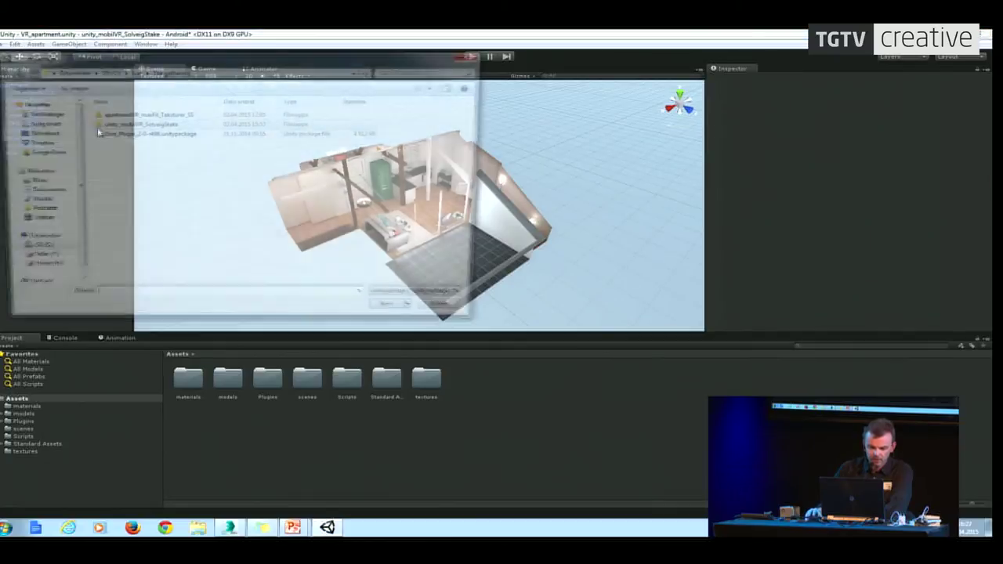
{"action": "left_click", "coordinate": [146, 135]}
{"action": "left_click", "coordinate": [400, 315]}
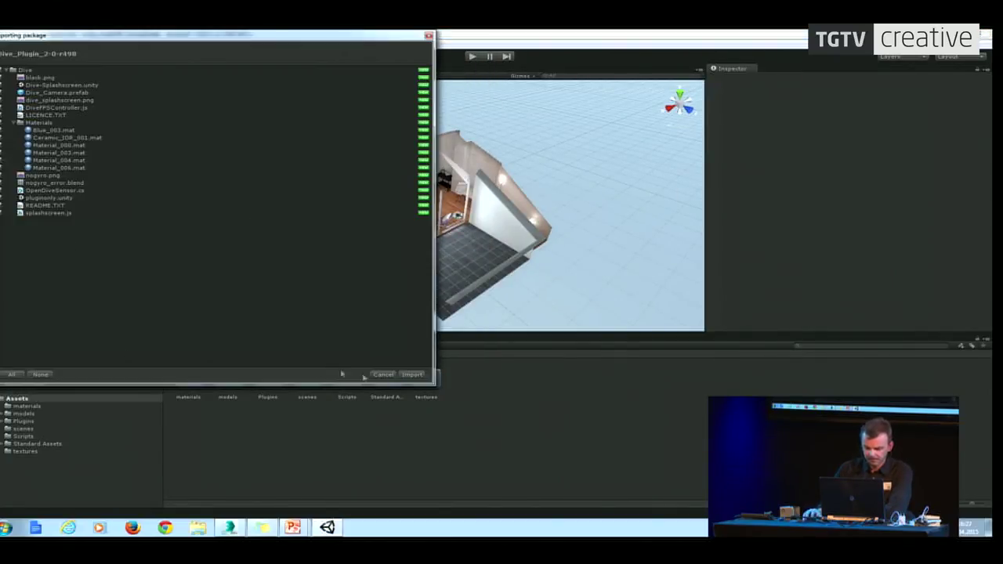
{"action": "left_click", "coordinate": [410, 374]}
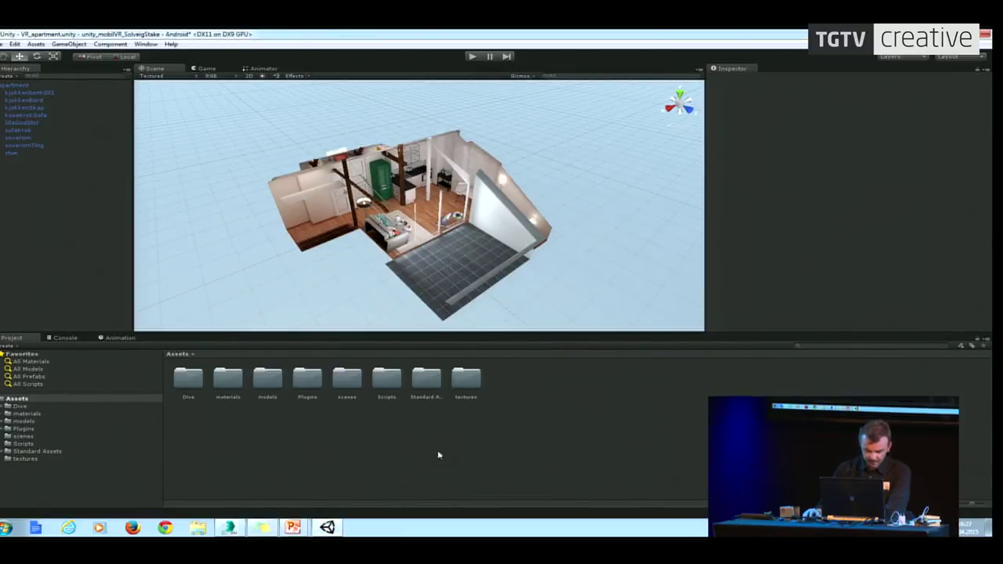
Step: Add the Dive_Camera prefab from the Dive assets folder to the scene hierarchy
{"action": "double_click", "coordinate": [197, 382]}
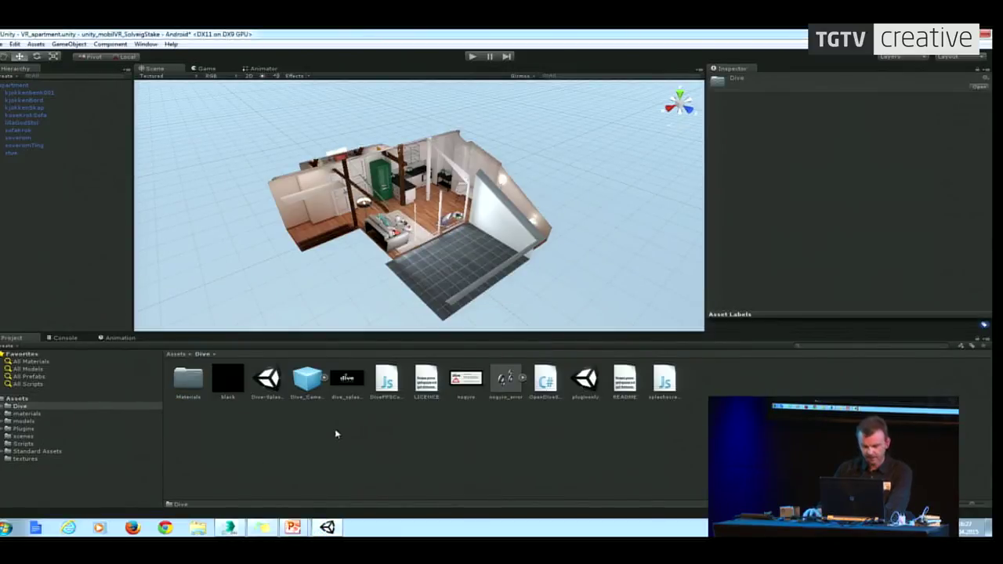
{"action": "left_click", "coordinate": [308, 380]}
{"action": "left_click_drag", "start_coordinate": [308, 380], "coordinate": [10, 188]}
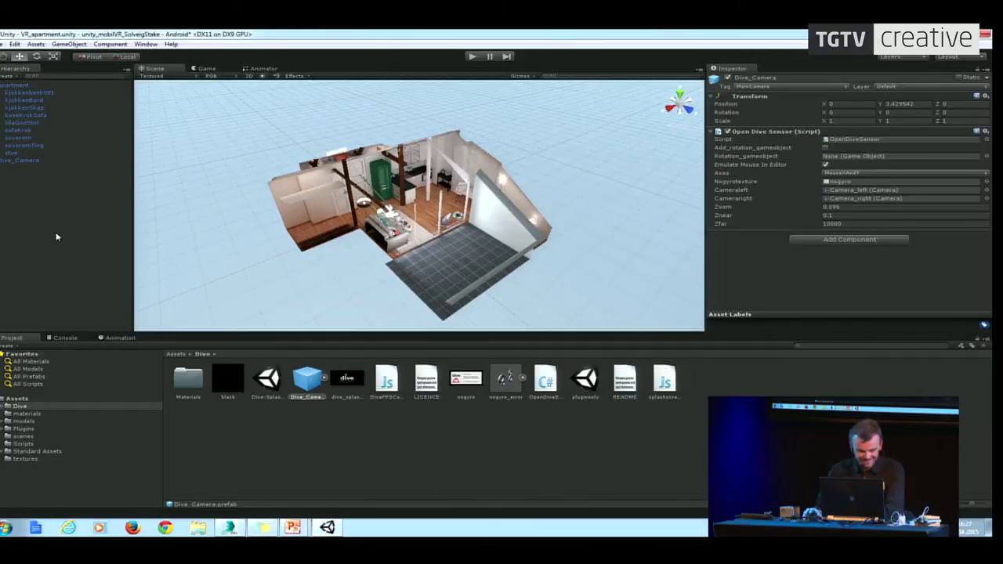
Step: Raise Dive_Camera to about Y 0.48, shift it to about X -1.5, and test the stereo view in play mode
{"action": "left_click", "coordinate": [14, 161]}
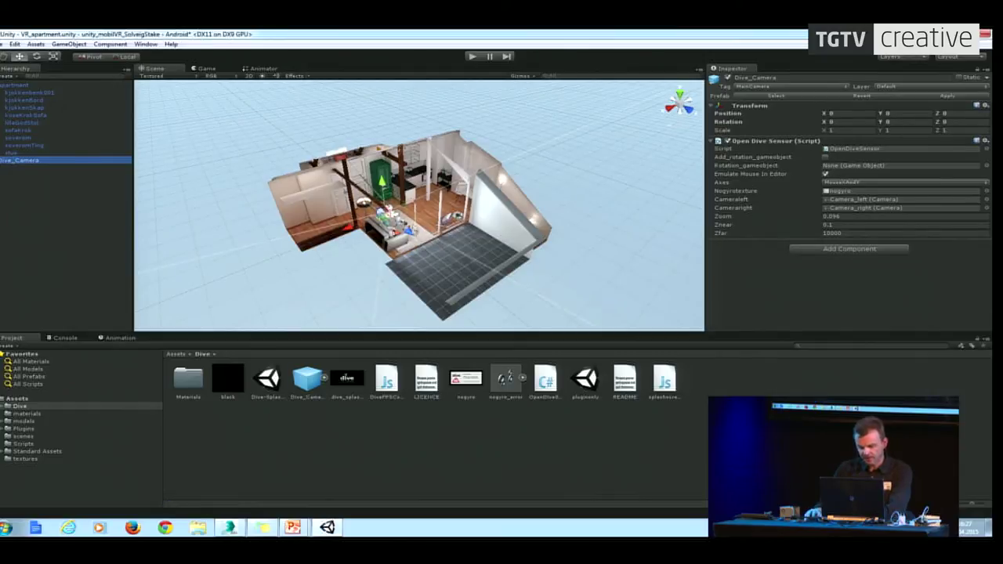
{"action": "left_click_drag", "start_coordinate": [382, 187], "coordinate": [383, 178]}
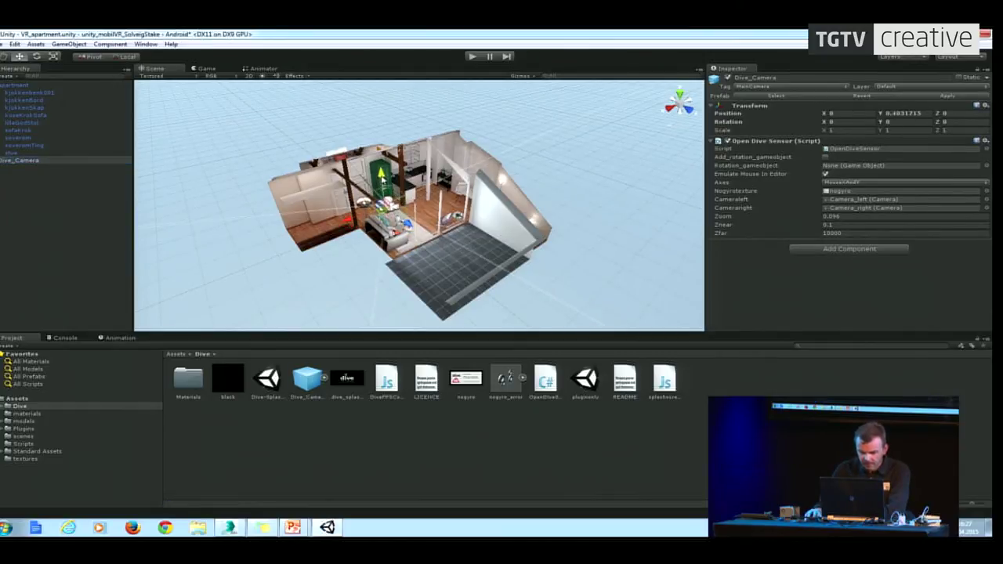
{"action": "left_click_drag", "start_coordinate": [349, 222], "coordinate": [382, 208]}
{"action": "left_click", "coordinate": [472, 57]}
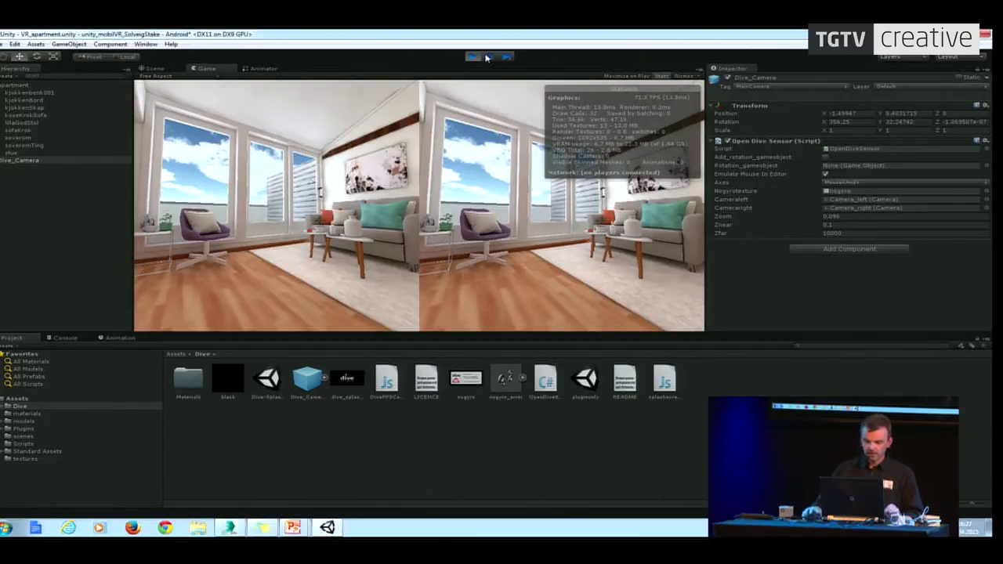
{"action": "left_click", "coordinate": [473, 57]}
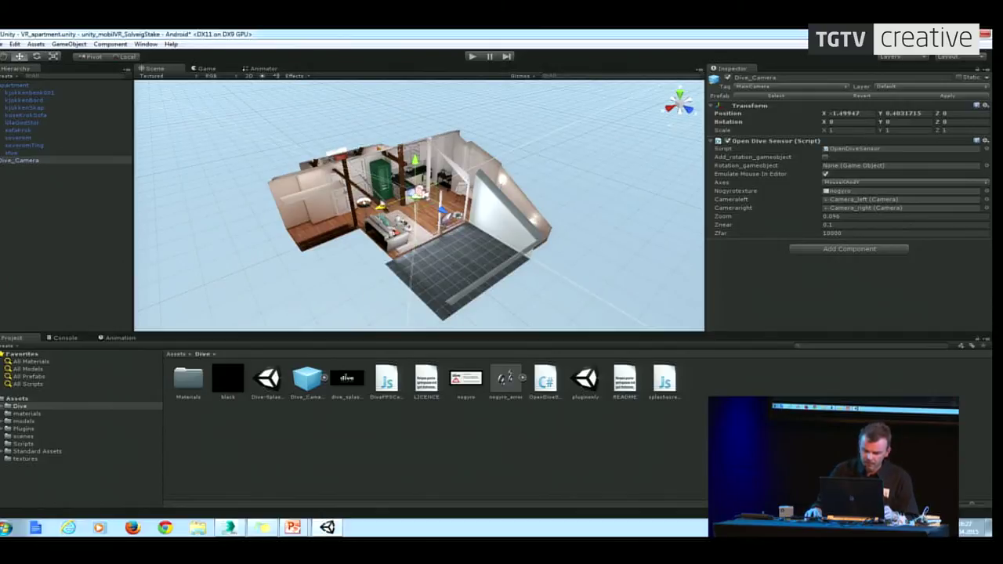
Step: Move Dive_Camera to about X 0.15 and Z -0.67, near the green fridge, and test the view in play mode
{"action": "left_click_drag", "start_coordinate": [380, 206], "coordinate": [359, 213]}
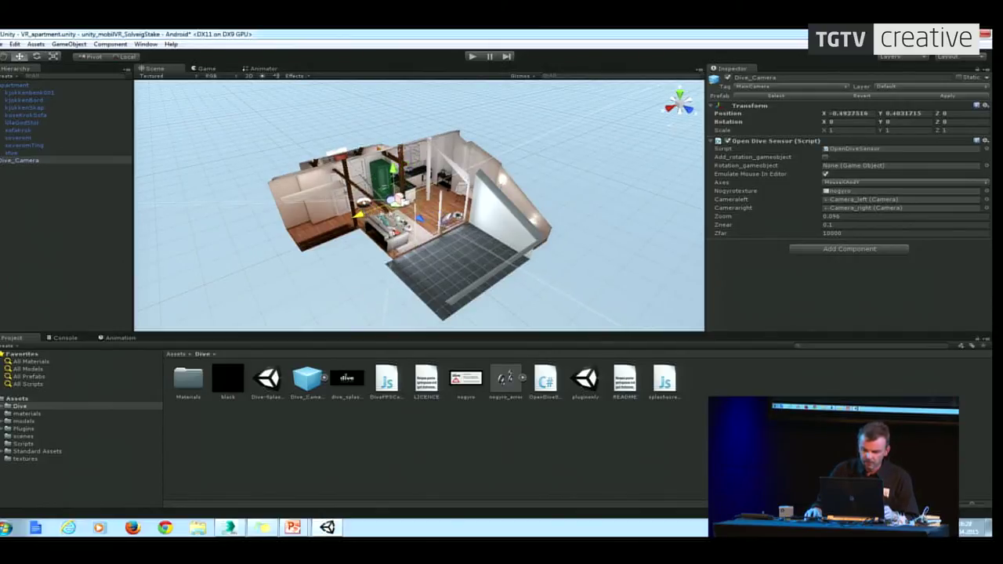
{"action": "left_click_drag", "start_coordinate": [418, 220], "coordinate": [337, 214]}
{"action": "left_click", "coordinate": [474, 56]}
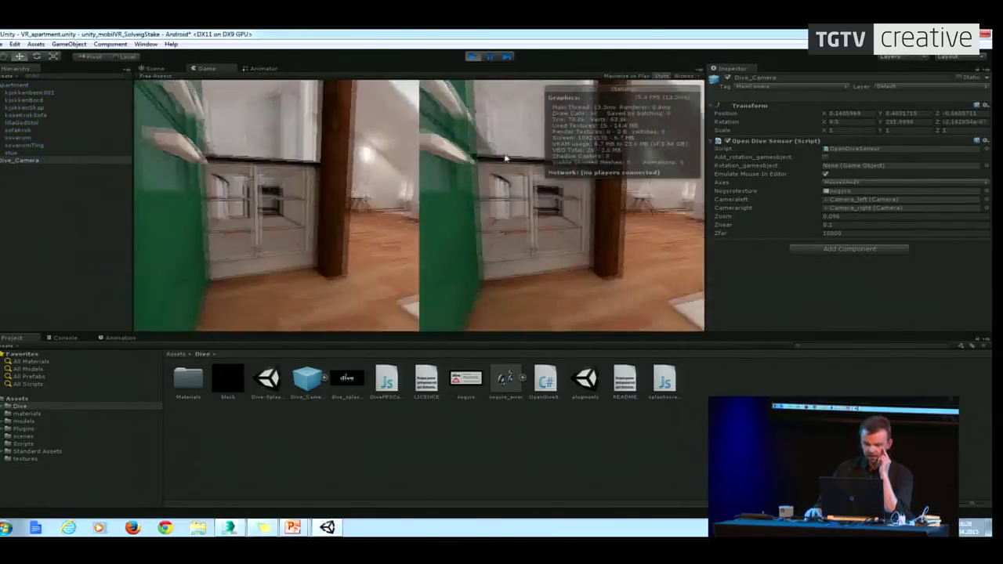
{"action": "key", "text": "ctrl+p"}
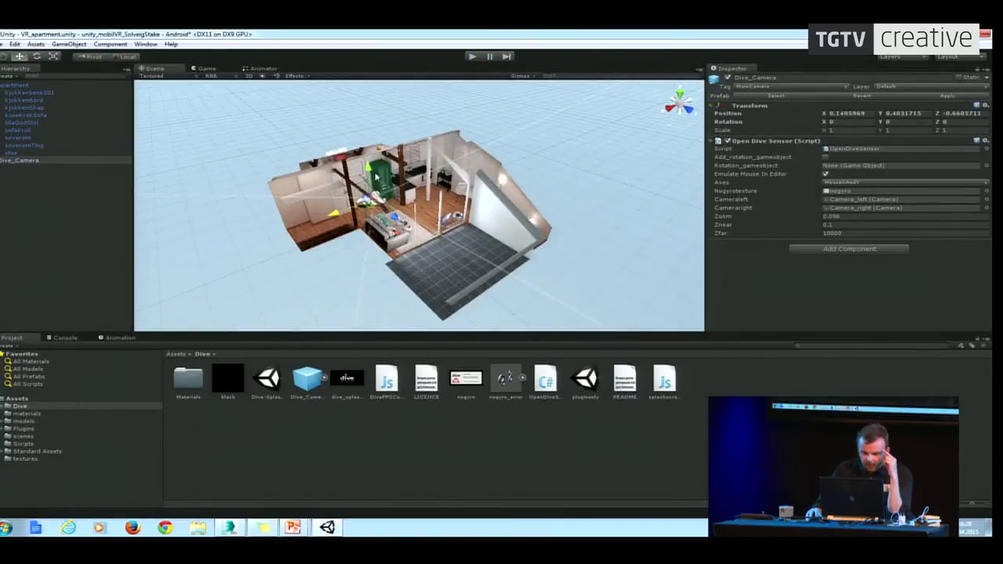
Step: Raise Dive_Camera to about Y 1.17 and look around the apartment in play mode
{"action": "left_click_drag", "start_coordinate": [368, 169], "coordinate": [366, 155]}
{"action": "left_click", "coordinate": [472, 56]}
{"action": "left_click_drag", "start_coordinate": [506, 197], "coordinate": [476, 60]}
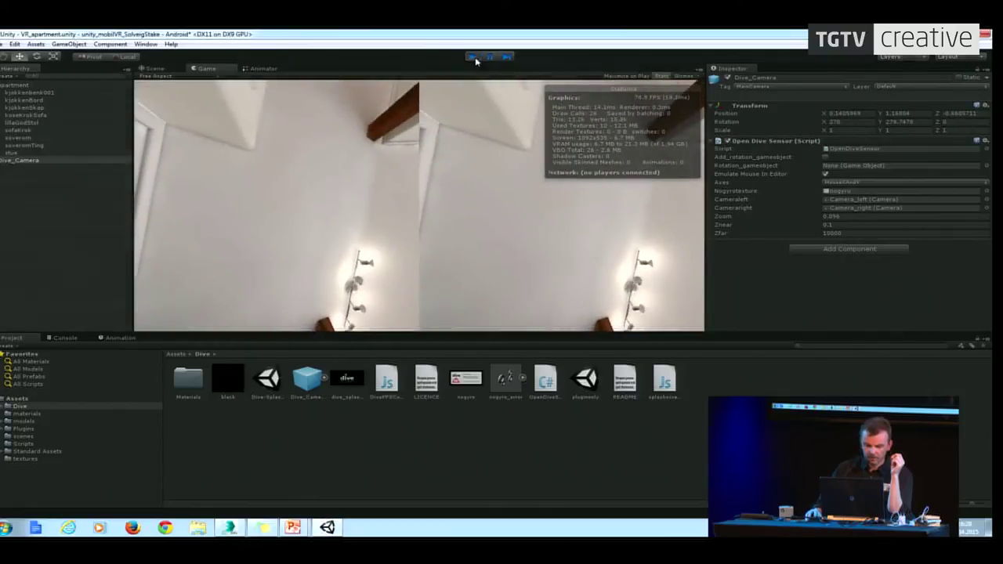
{"action": "left_click", "coordinate": [474, 58]}
Step: Shift Dive_Camera along the X axis to about X 0.39 and check its view in play mode
{"action": "left_click_drag", "start_coordinate": [332, 199], "coordinate": [326, 200]}
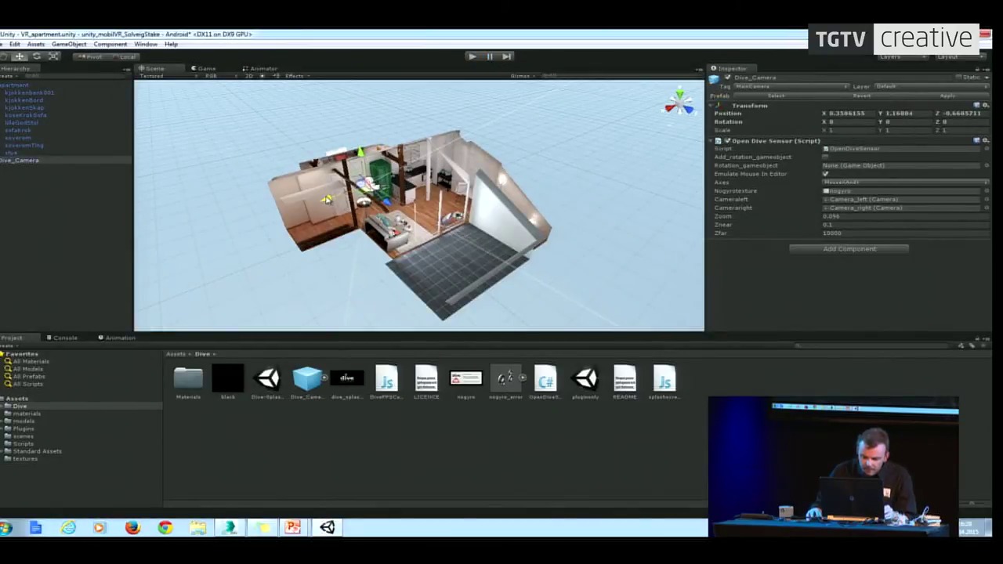
{"action": "left_click", "coordinate": [474, 57]}
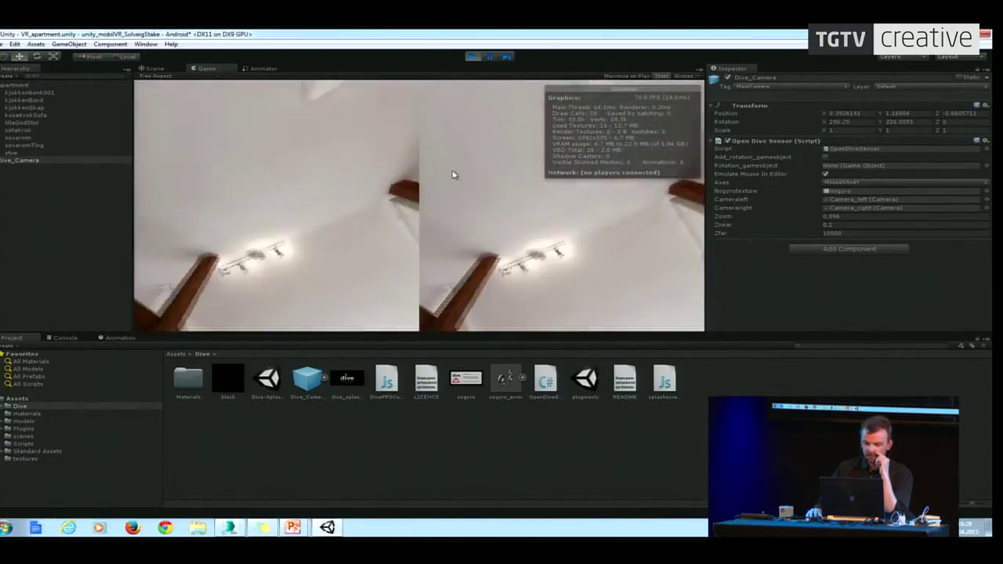
{"action": "left_click", "coordinate": [473, 58]}
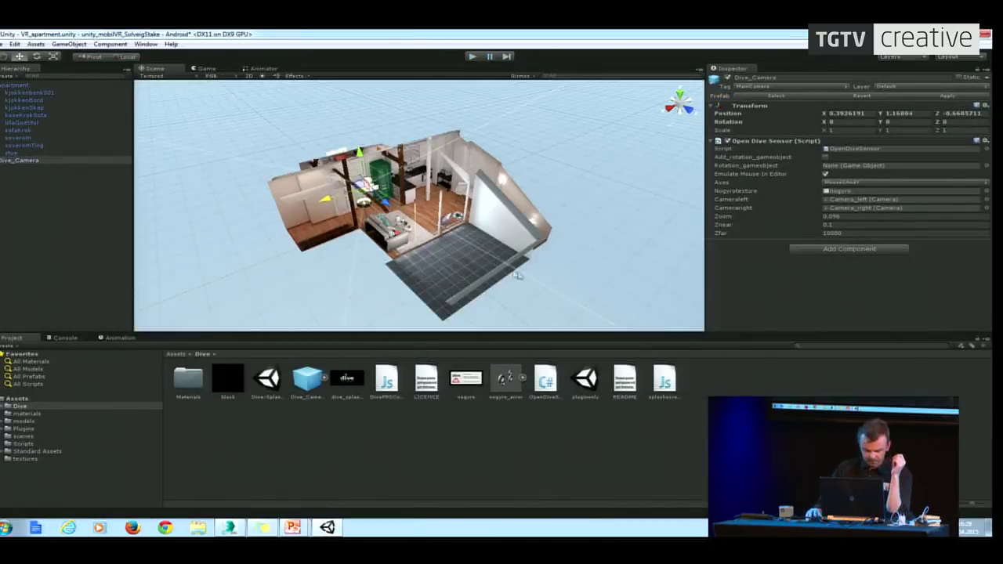
Step: Find moveScript in the Scripts assets folder, view its code, and attach it to Dive_Camera
{"action": "left_click", "coordinate": [176, 354]}
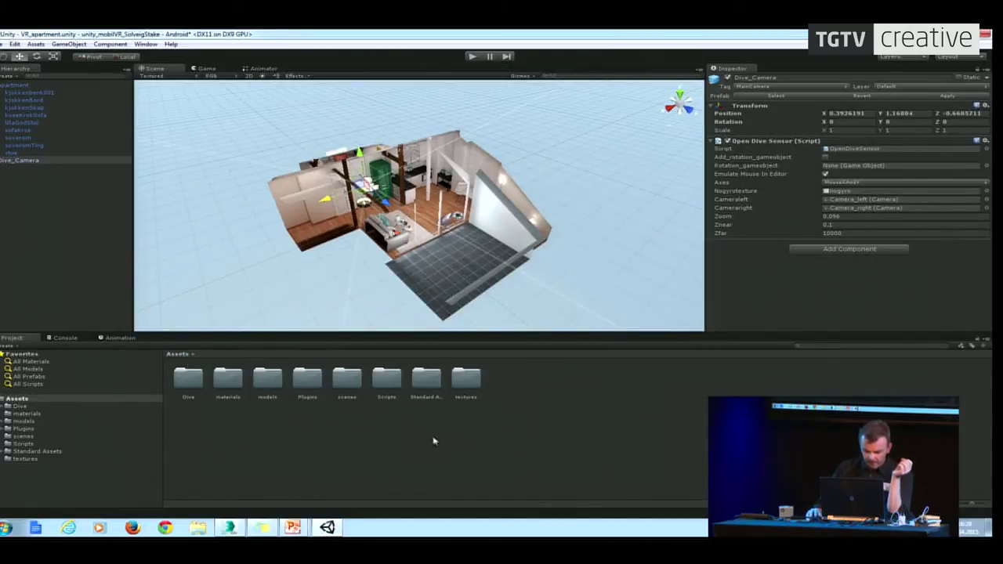
{"action": "left_click", "coordinate": [397, 382]}
{"action": "double_click", "coordinate": [397, 382]}
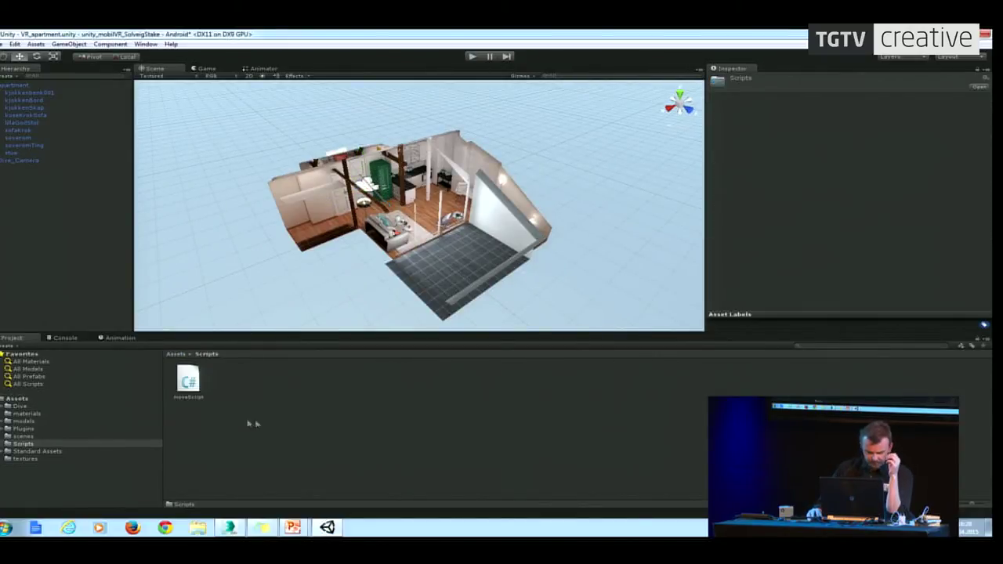
{"action": "left_click", "coordinate": [190, 383]}
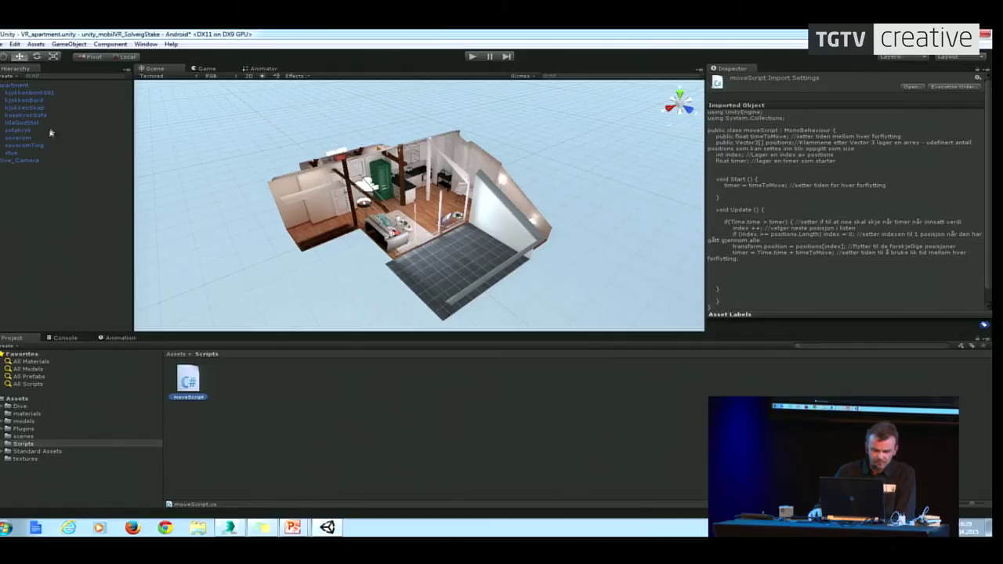
{"action": "left_click", "coordinate": [16, 162]}
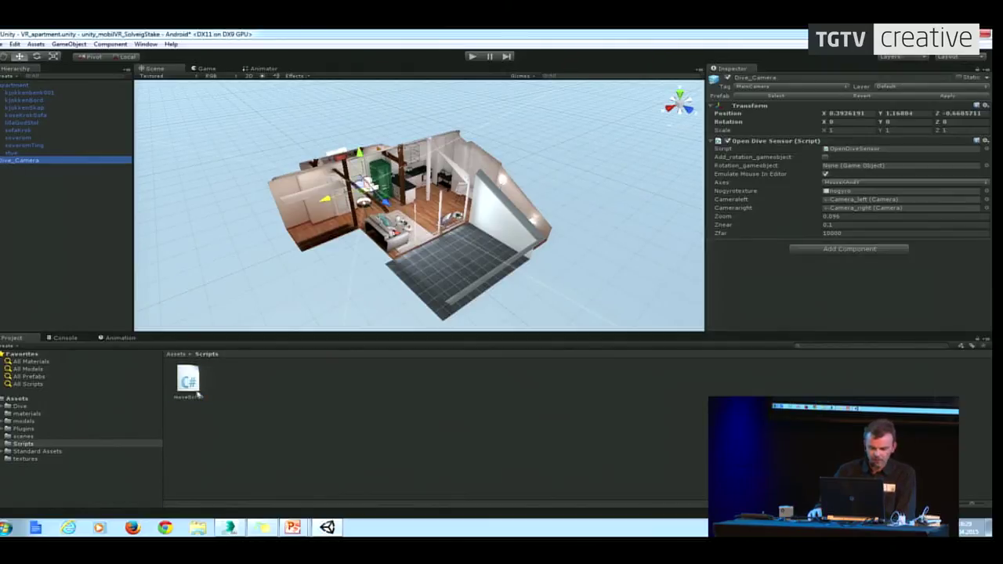
{"action": "left_click_drag", "start_coordinate": [194, 381], "coordinate": [743, 276]}
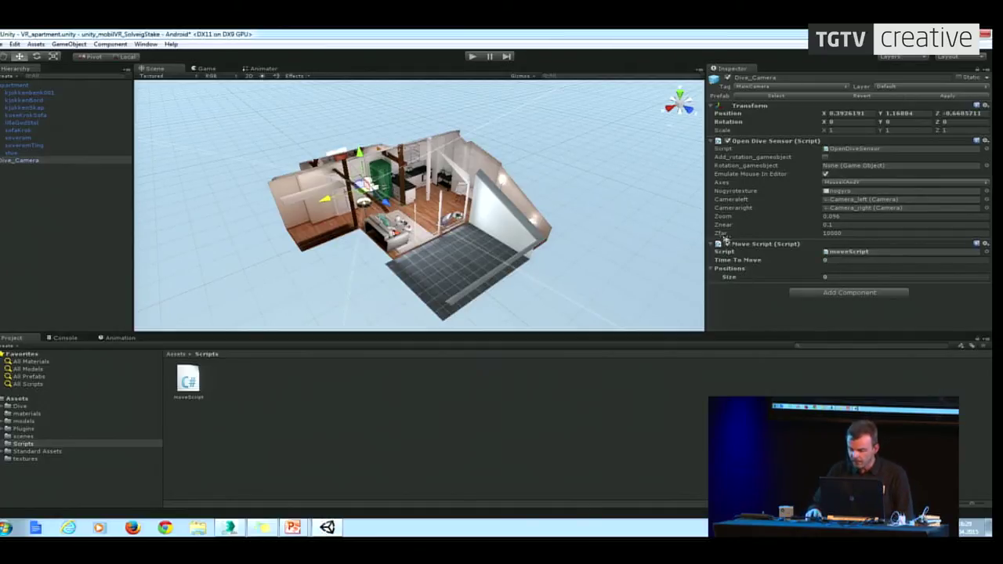
Step: Set Dive_Camera's Move Script to a Time To Move of 5 and a Positions size of 2
{"action": "left_click", "coordinate": [837, 261]}
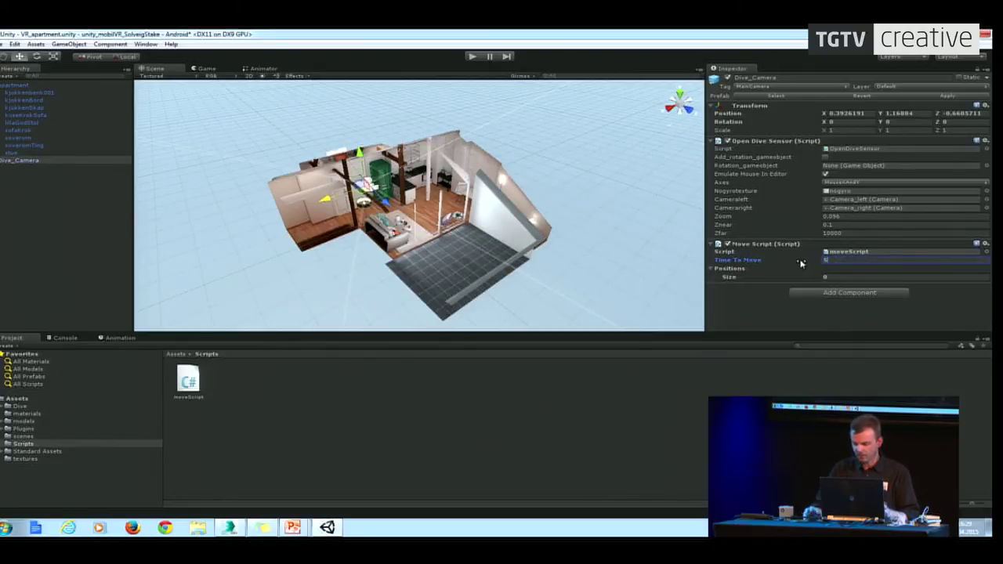
{"action": "type", "text": "5"}
{"action": "left_click", "coordinate": [844, 276]}
{"action": "type", "text": "20"}
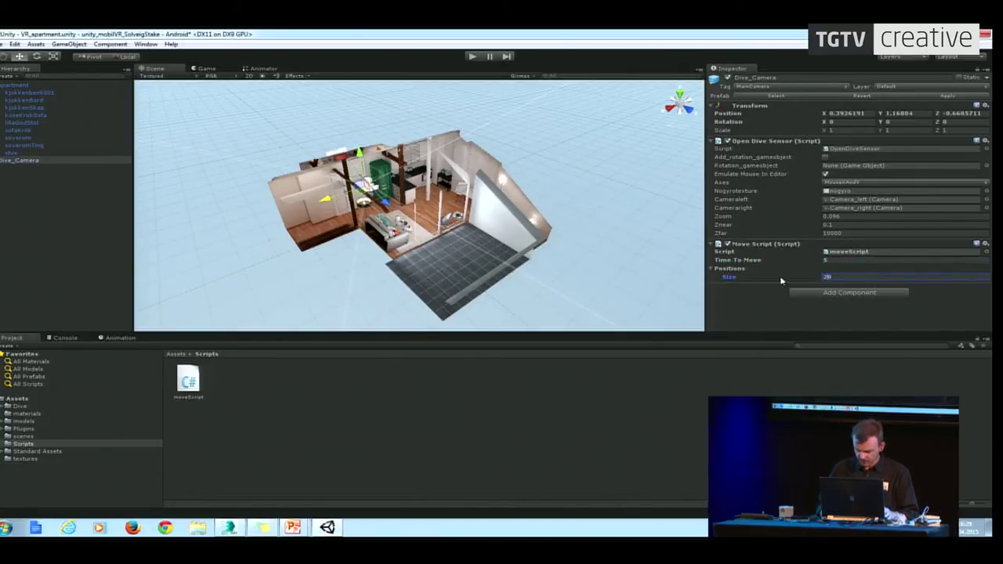
{"action": "key", "text": "Return"}
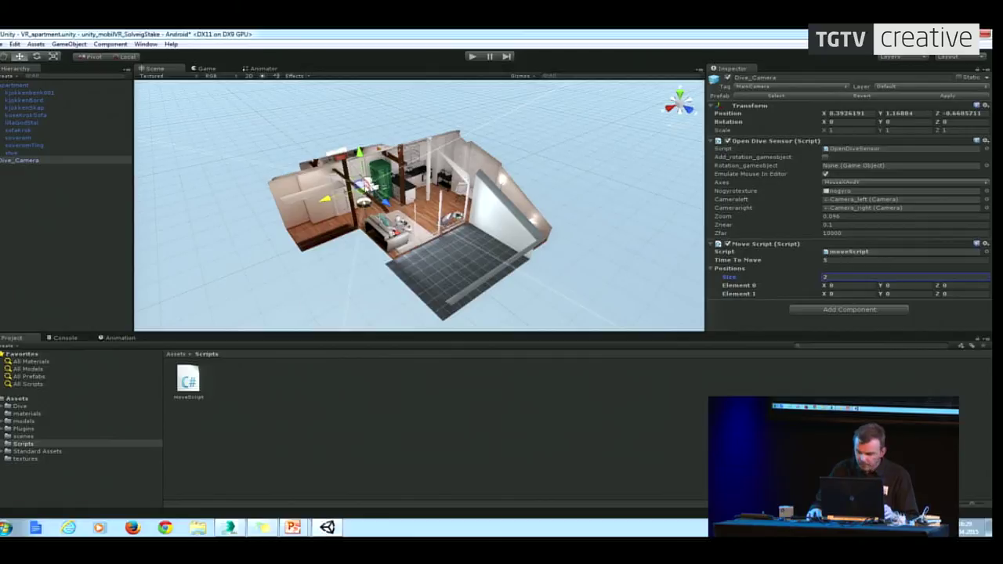
Step: Copy Dive_Camera's X, Y and Z position values into Element 0 of the Move Script's Positions
{"action": "left_click", "coordinate": [867, 114]}
{"action": "left_click", "coordinate": [868, 113]}
{"action": "key", "text": "ctrl+c"}
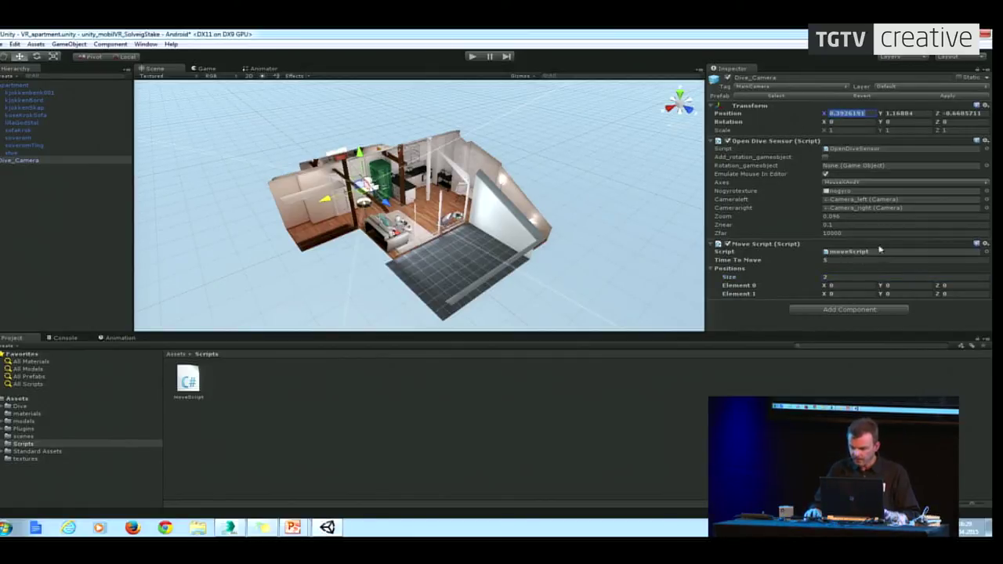
{"action": "left_click", "coordinate": [844, 286]}
{"action": "key", "text": "ctrl+v"}
{"action": "left_click", "coordinate": [915, 113]}
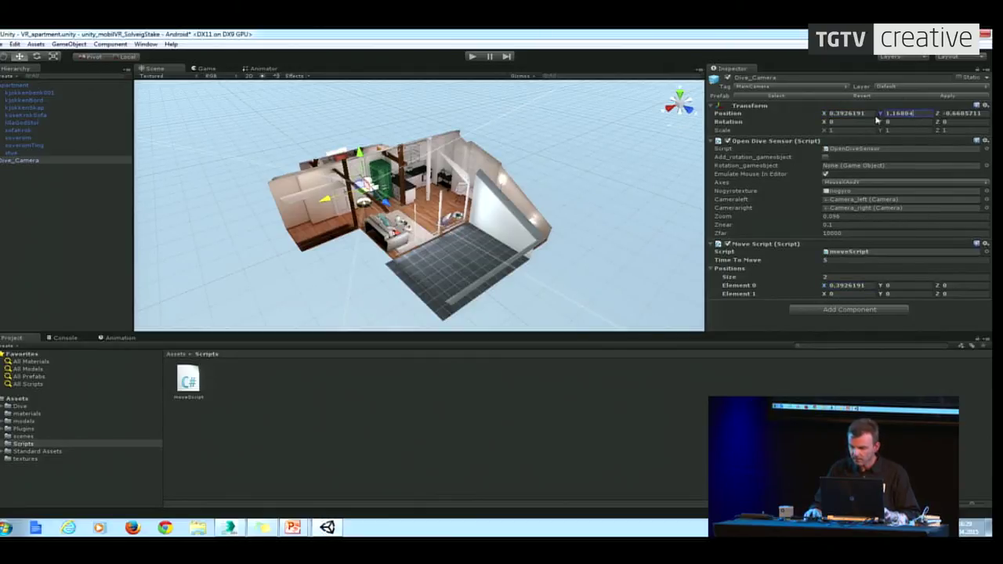
{"action": "left_click_drag", "start_coordinate": [915, 115], "coordinate": [875, 122]}
{"action": "key", "text": "ctrl+c"}
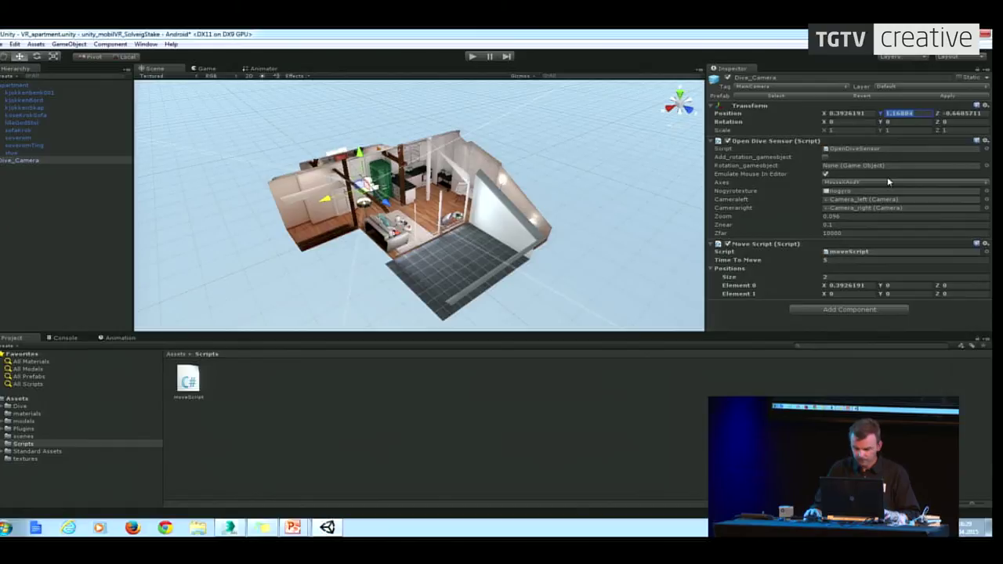
{"action": "left_click", "coordinate": [890, 286]}
{"action": "key", "text": "ctrl+v"}
{"action": "left_click", "coordinate": [946, 114]}
{"action": "key", "text": "ctrl+c"}
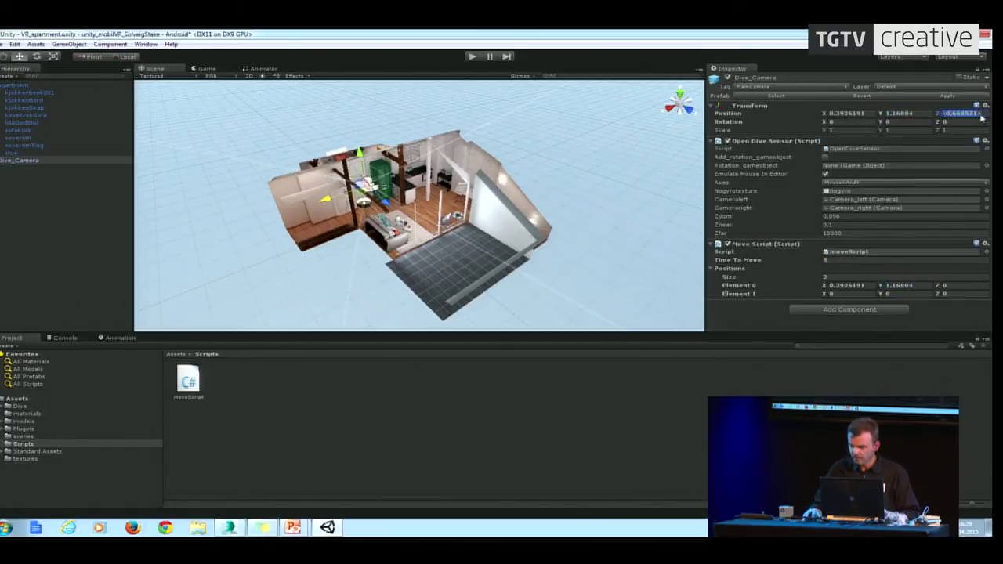
{"action": "left_click", "coordinate": [953, 287]}
{"action": "key", "text": "ctrl+v"}
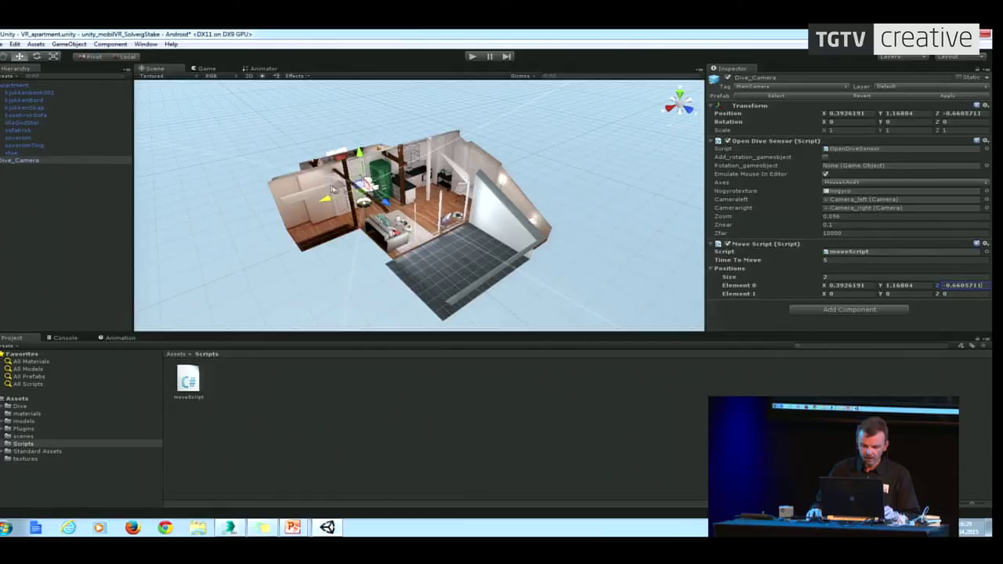
Step: Try moving Dive_Camera along its Z axis toward the bedroom, and undo the move
{"action": "left_click_drag", "start_coordinate": [337, 195], "coordinate": [595, 224], "text": "alt"}
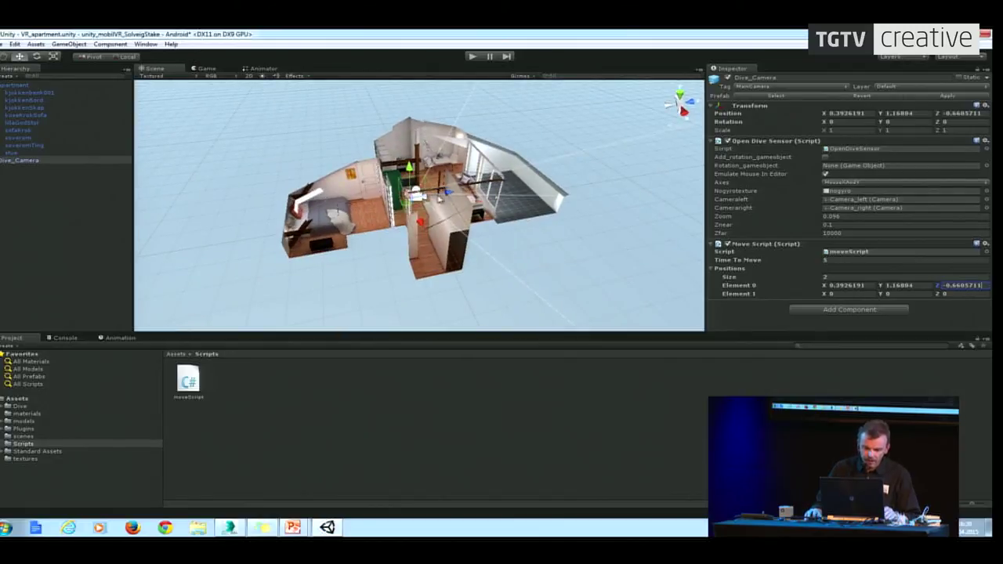
{"action": "left_click_drag", "start_coordinate": [448, 194], "coordinate": [400, 198]}
{"action": "key", "text": "ctrl+z"}
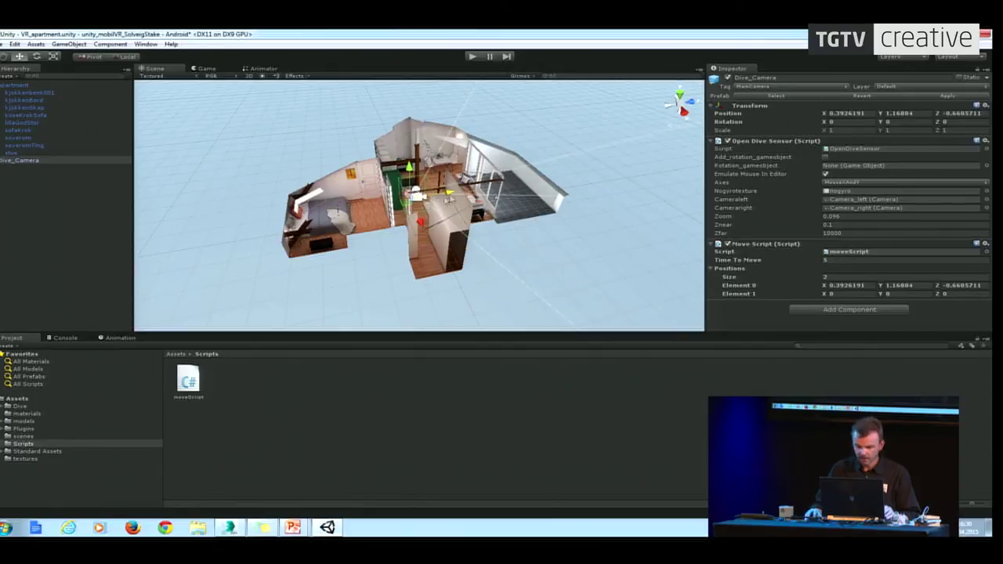
Step: Move Dive_Camera along Z into the bedroom, restore its original position, and enter the bedroom Z value -2.518406 in Positions Element 1
{"action": "left_click_drag", "start_coordinate": [430, 197], "coordinate": [395, 200]}
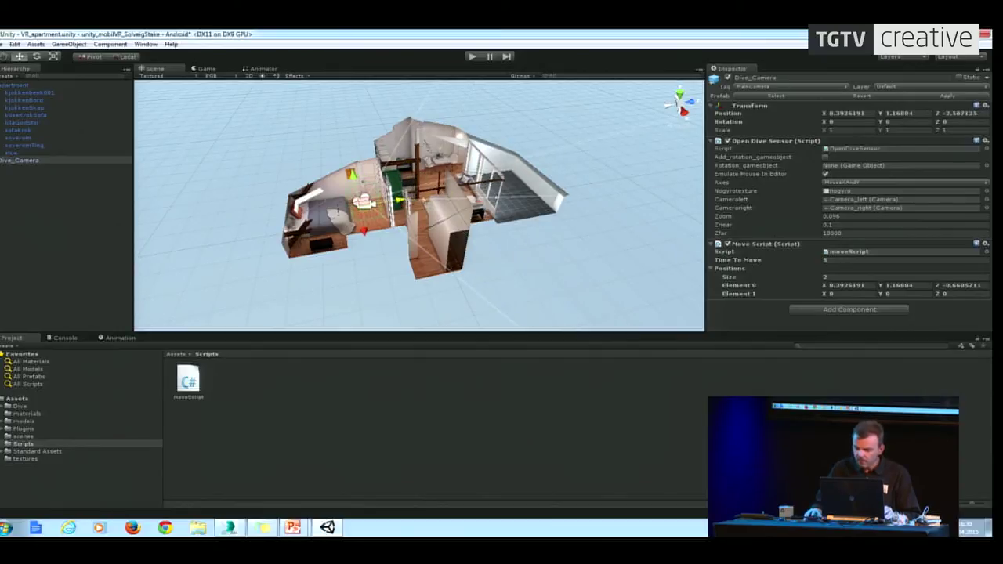
{"action": "left_click", "coordinate": [978, 113]}
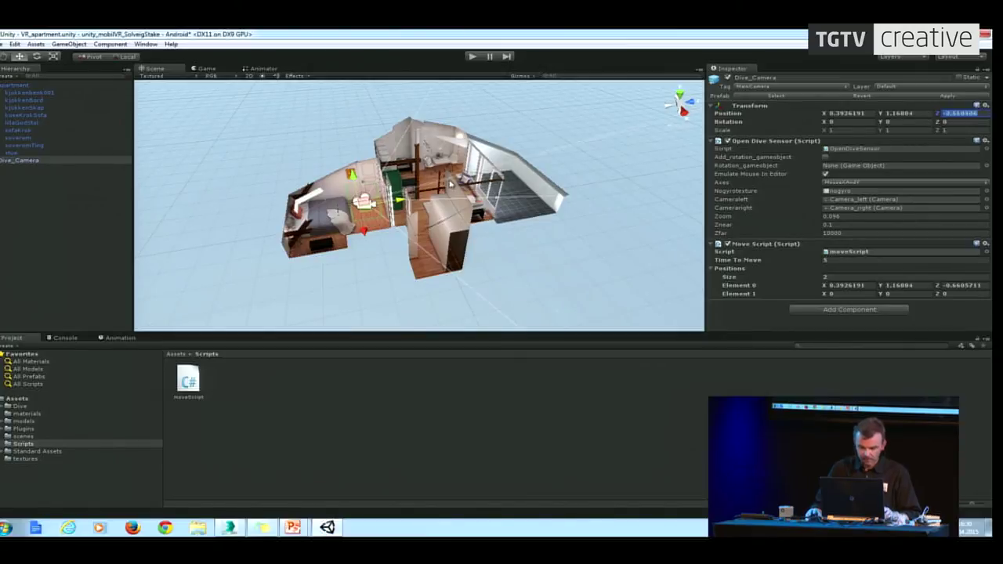
{"action": "key", "text": "ctrl+v"}
{"action": "left_click", "coordinate": [945, 295]}
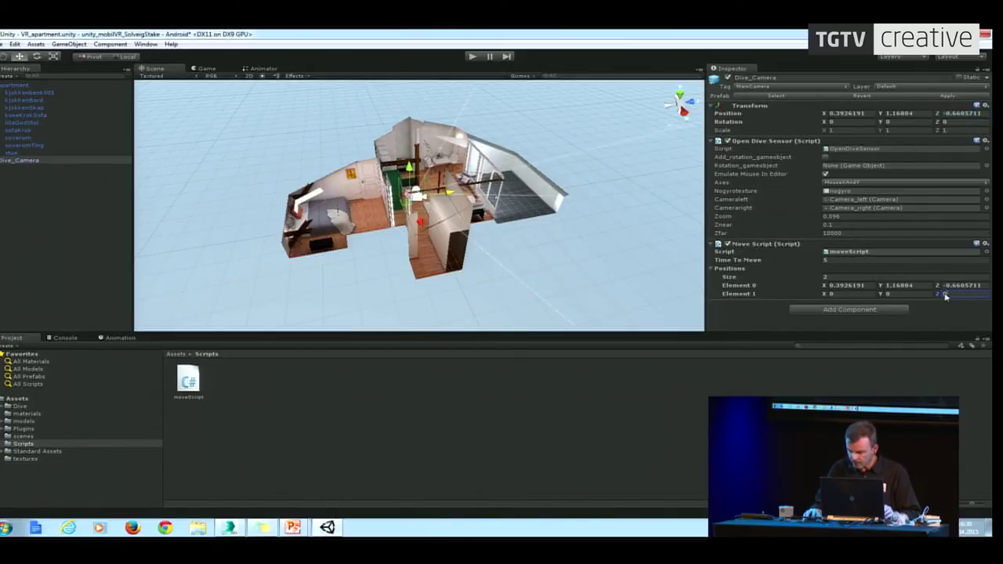
{"action": "type", "text": "-2.510406"}
Step: Set Element 1's Y to 1.16804 and X to 0.3926191 in the Move Script's Positions
{"action": "left_click", "coordinate": [901, 293]}
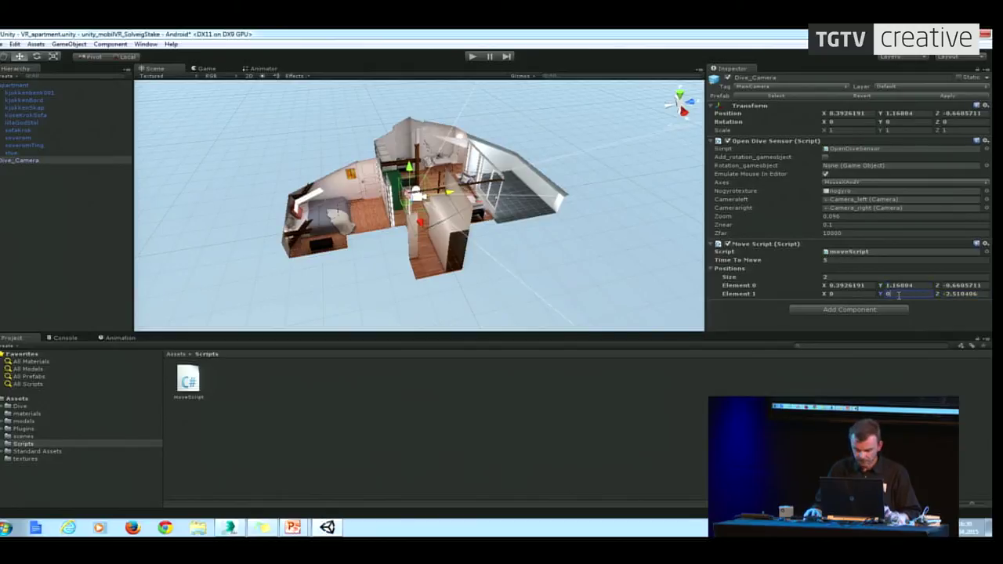
{"action": "type", "text": "1.16804"}
{"action": "left_click", "coordinate": [862, 285]}
{"action": "key", "text": "ctrl+c"}
{"action": "key", "text": "Right"}
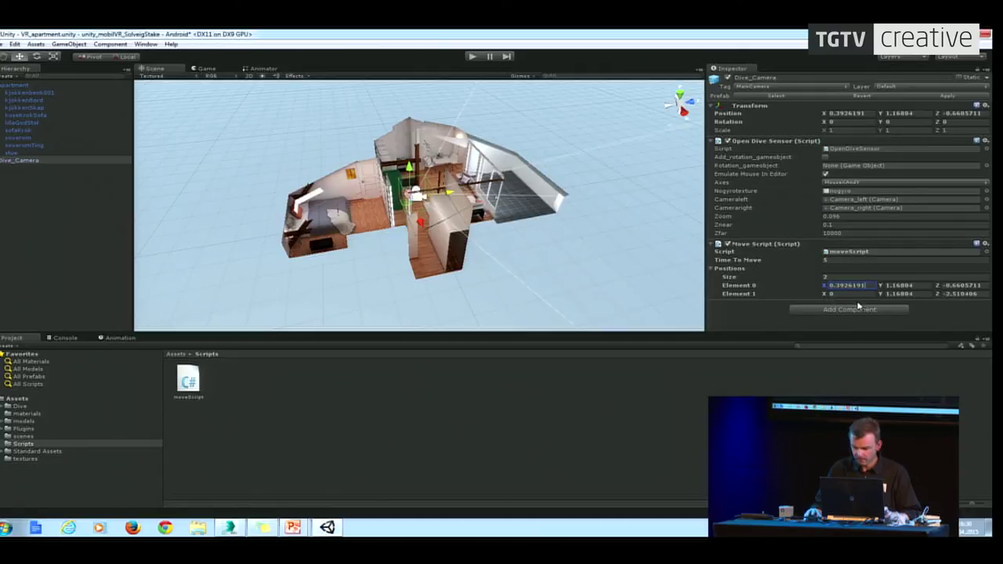
{"action": "left_click", "coordinate": [860, 293]}
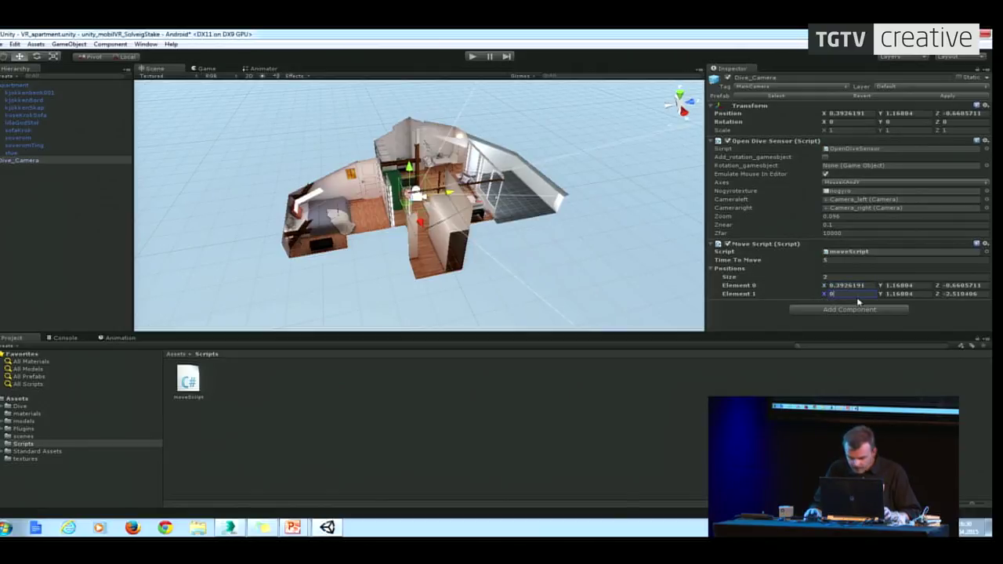
{"action": "key", "text": "ctrl+v"}
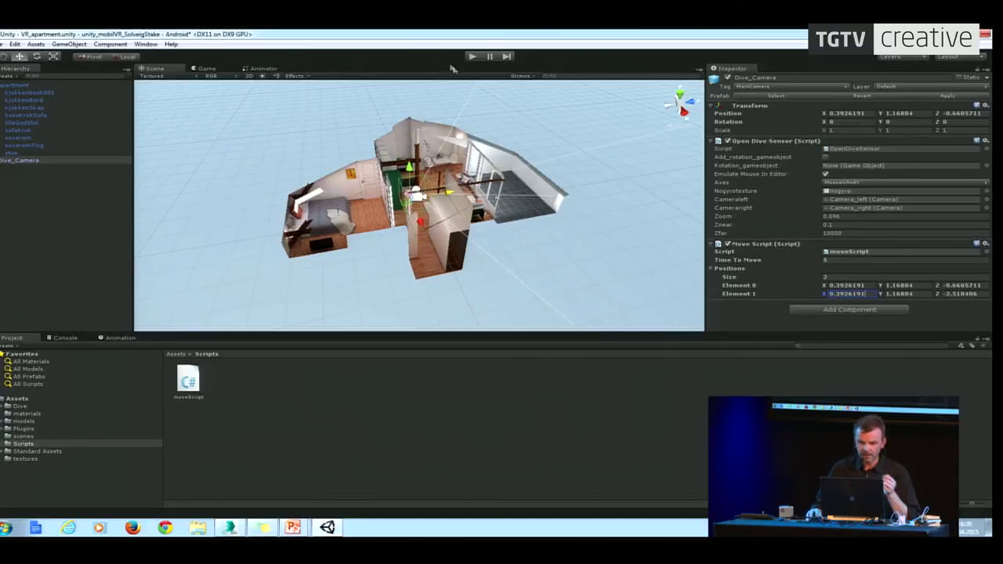
Step: Run the scene in play mode to test the camera jump to the bedroom, and stop the playback
{"action": "left_click", "coordinate": [472, 57]}
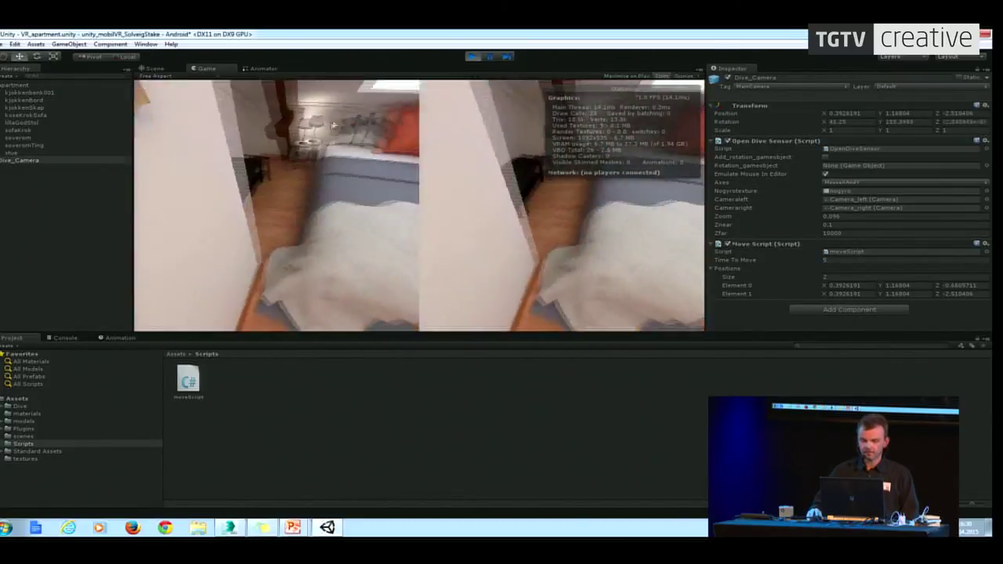
{"action": "left_click", "coordinate": [472, 57]}
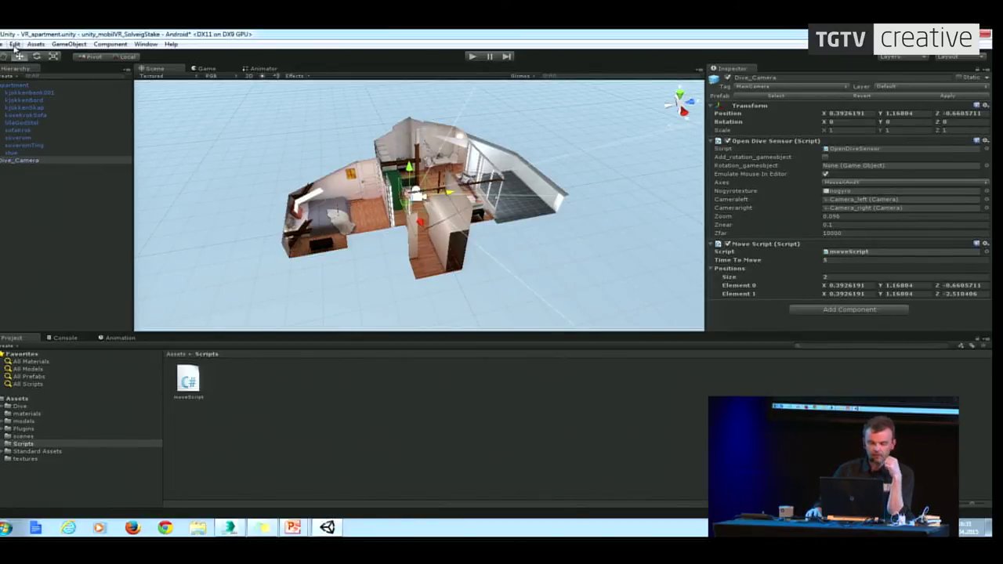
Step: Open the Android Player Settings from the build settings and review the available Minimum API Level options
{"action": "left_click", "coordinate": [5, 45]}
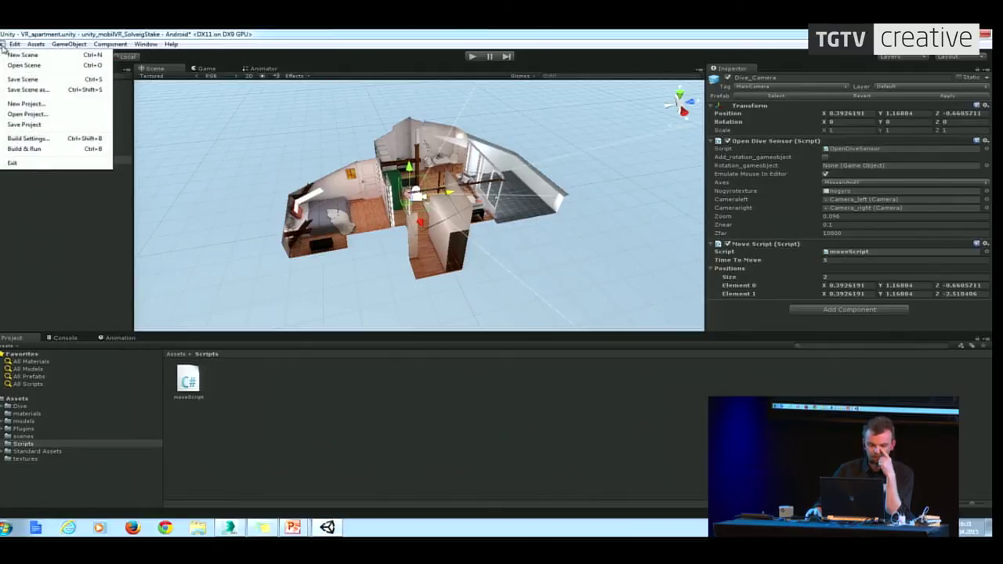
{"action": "left_click", "coordinate": [28, 139]}
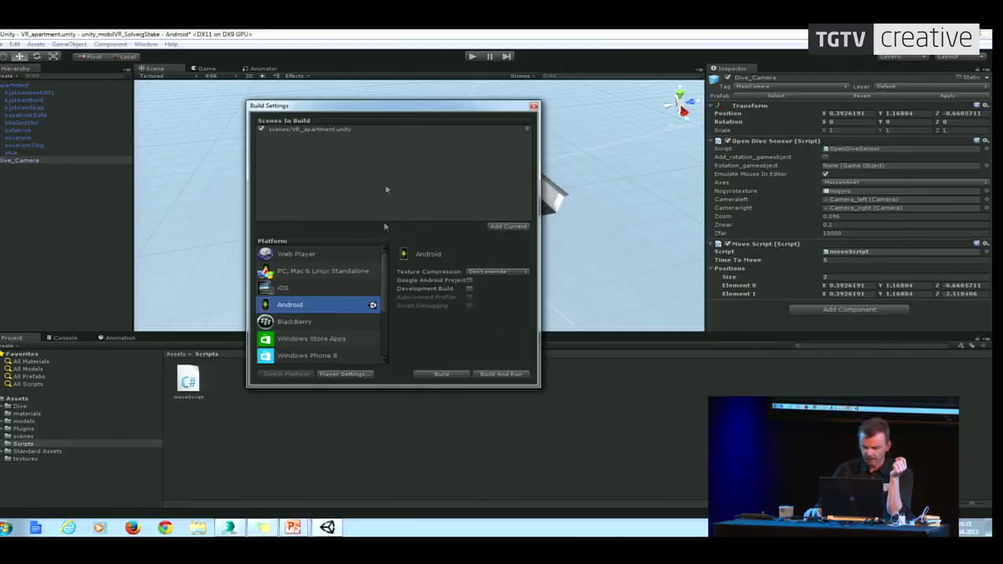
{"action": "left_click", "coordinate": [345, 374]}
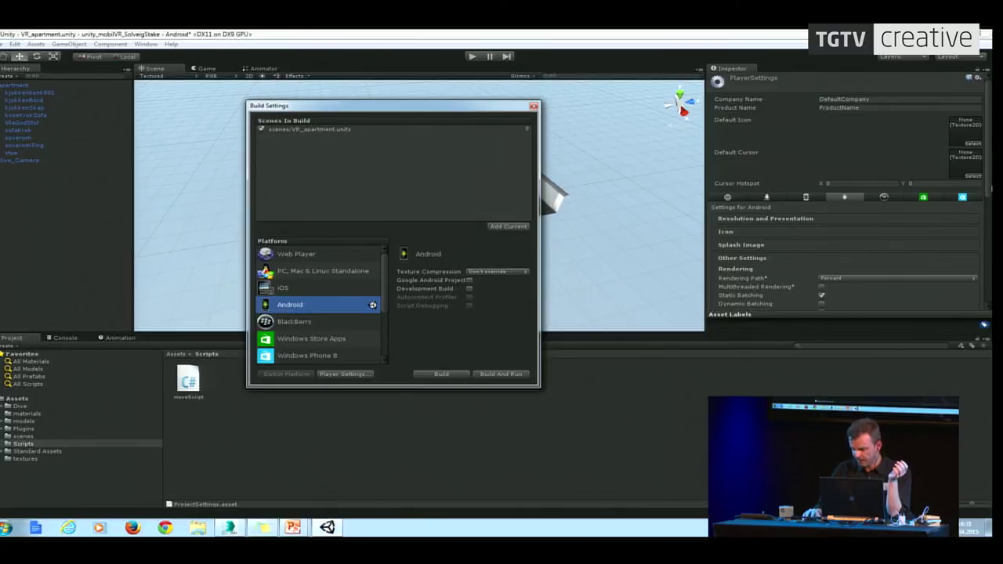
{"action": "scroll", "coordinate": [991, 189], "scroll_direction": "down", "scroll_amount": 5}
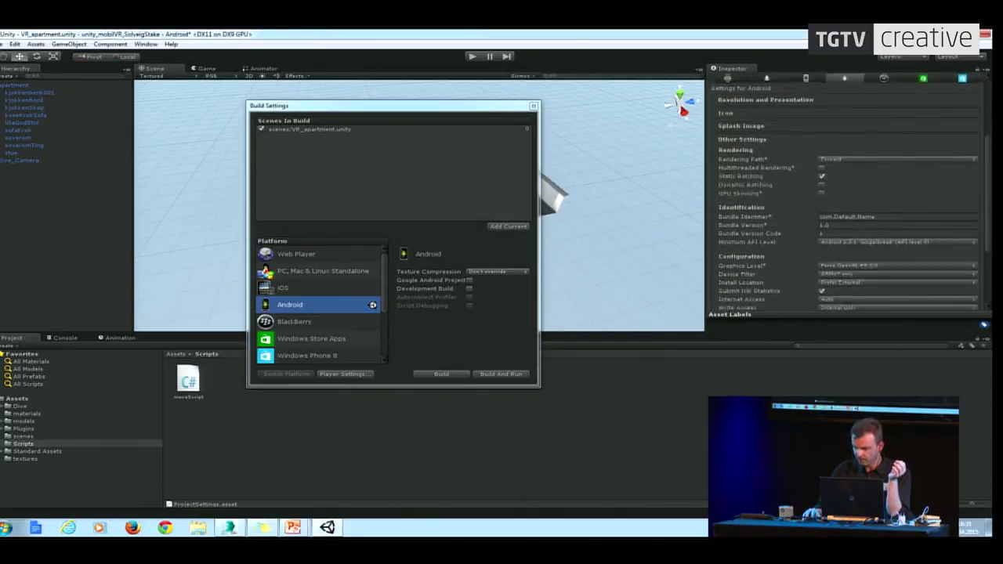
{"action": "scroll", "coordinate": [990, 242], "scroll_direction": "down", "scroll_amount": 1}
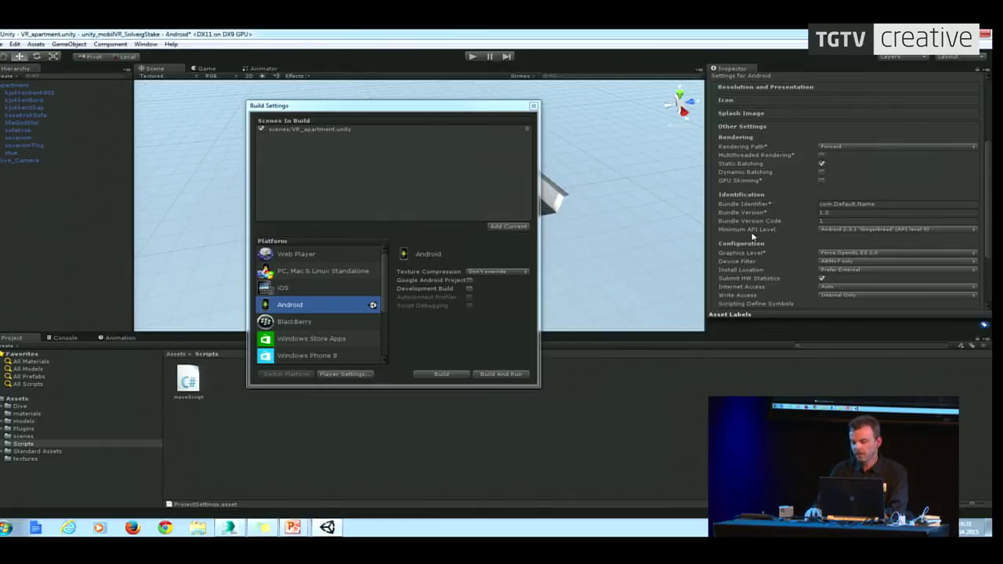
{"action": "left_click", "coordinate": [859, 229]}
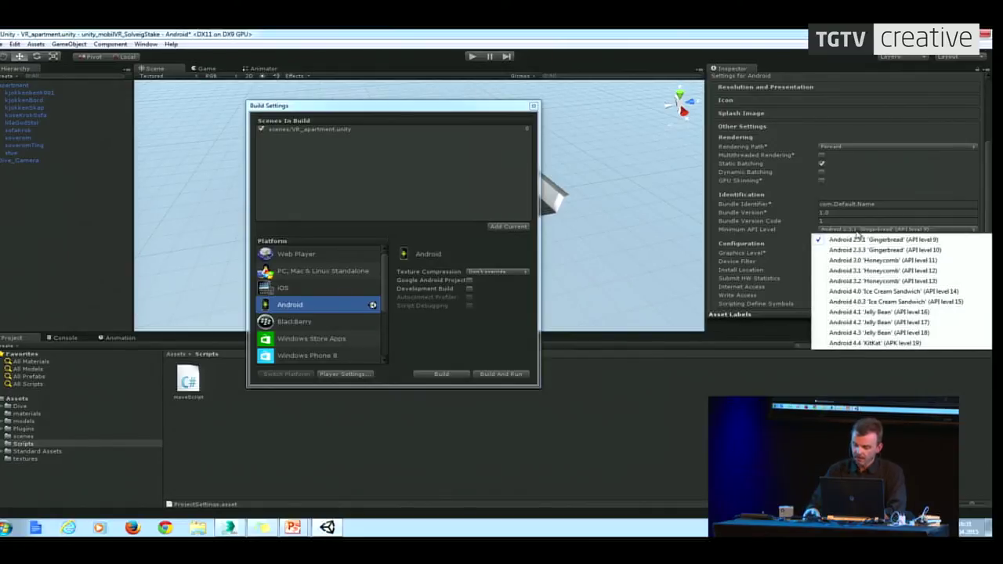
{"action": "left_click", "coordinate": [803, 227]}
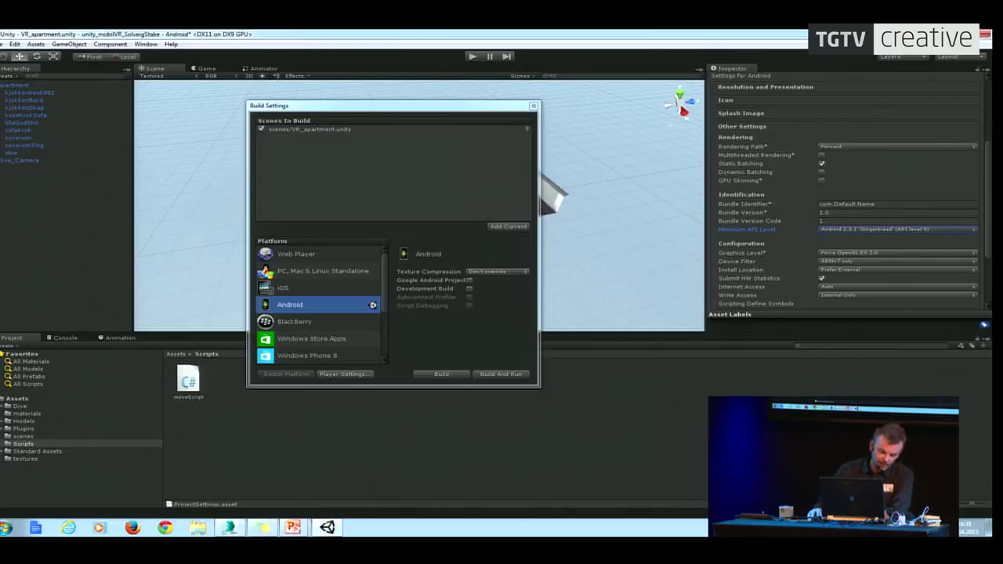
Step: Switch to the Android SDK Manager and reposition its window for viewing
{"action": "left_click", "coordinate": [7, 528]}
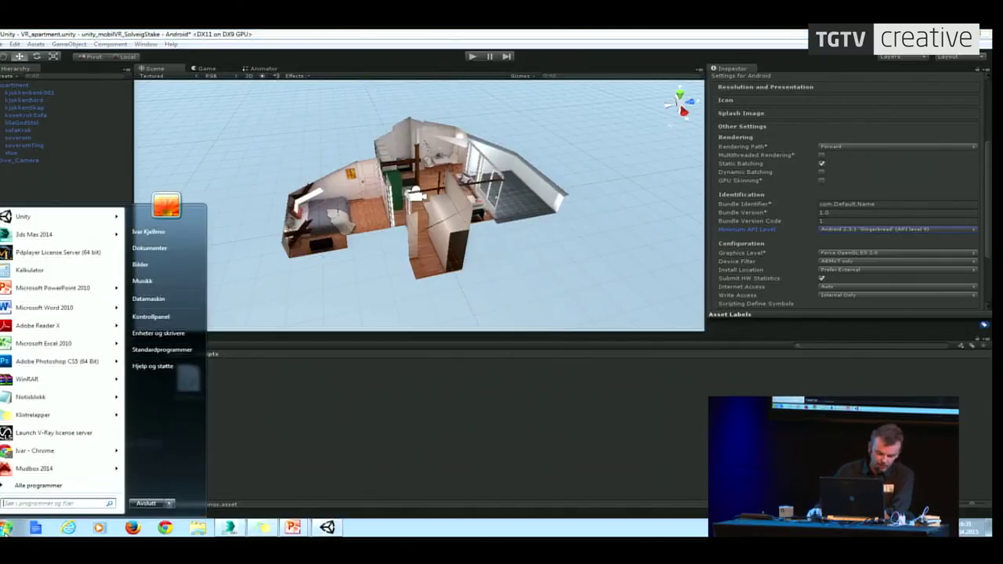
{"action": "left_click", "coordinate": [32, 487]}
{"action": "left_click", "coordinate": [45, 413]}
{"action": "left_click", "coordinate": [34, 429]}
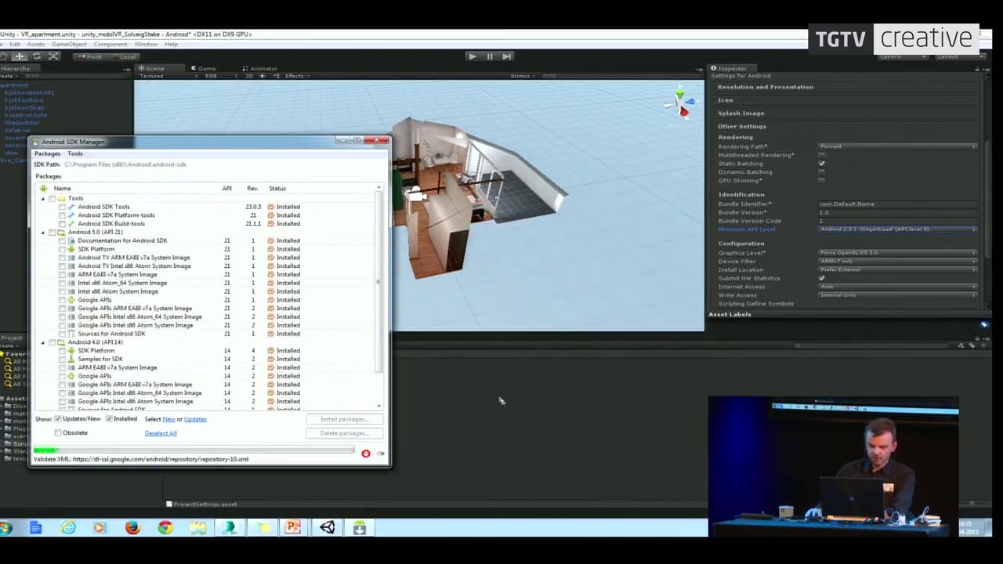
{"action": "left_click_drag", "start_coordinate": [311, 146], "coordinate": [521, 94]}
{"action": "left_click", "coordinate": [380, 346]}
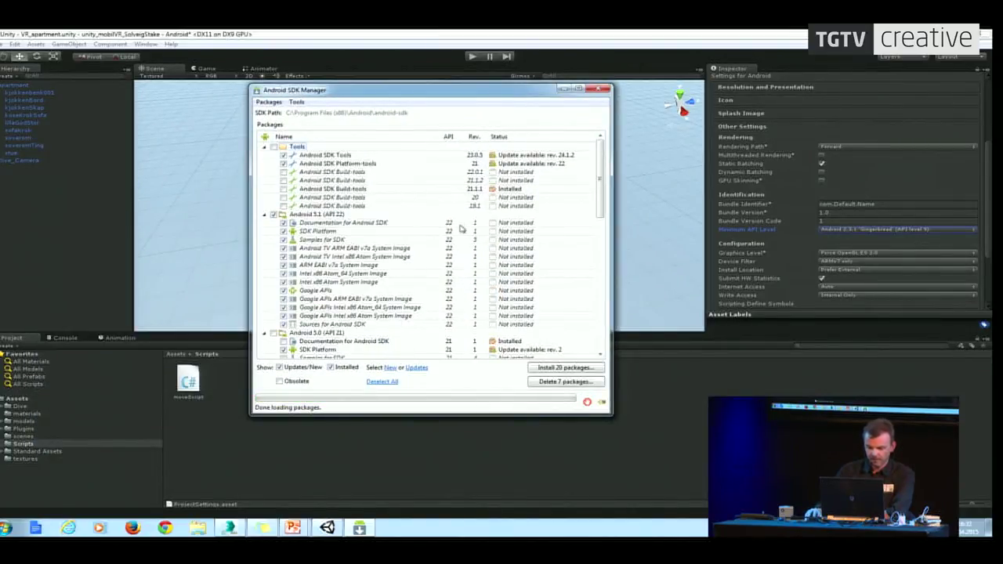
Step: Examine the SDK package list, including the Android 4.0 (API 14) packages and the Google USB Driver under Extras
{"action": "left_click_drag", "start_coordinate": [600, 177], "coordinate": [597, 252]}
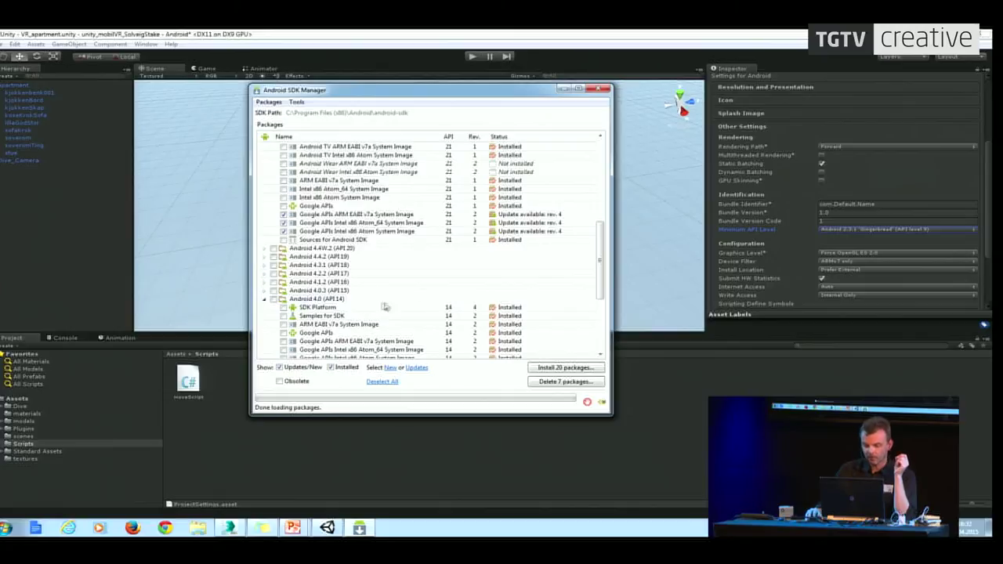
{"action": "left_click_drag", "start_coordinate": [602, 257], "coordinate": [601, 295]}
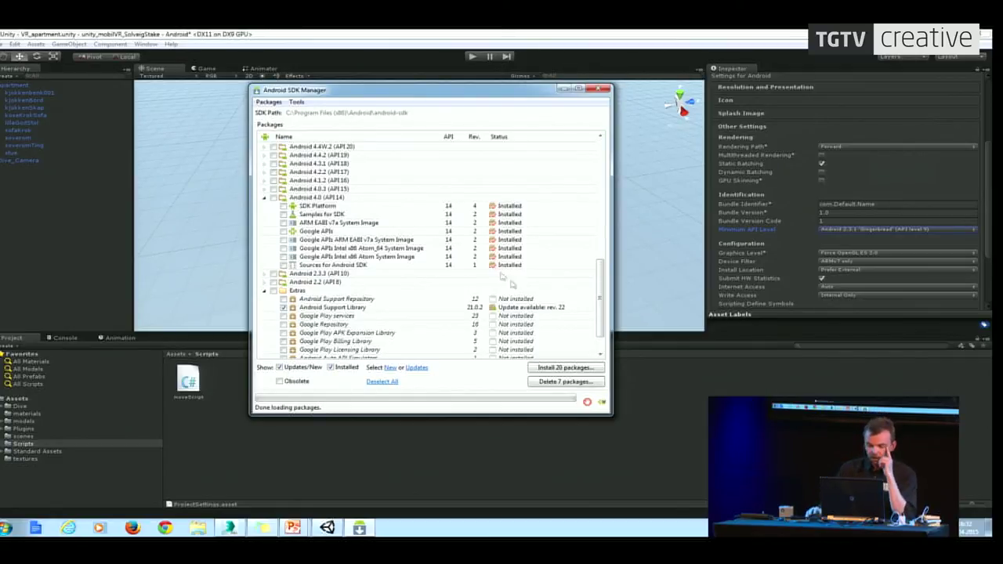
{"action": "left_click_drag", "start_coordinate": [602, 280], "coordinate": [597, 147]}
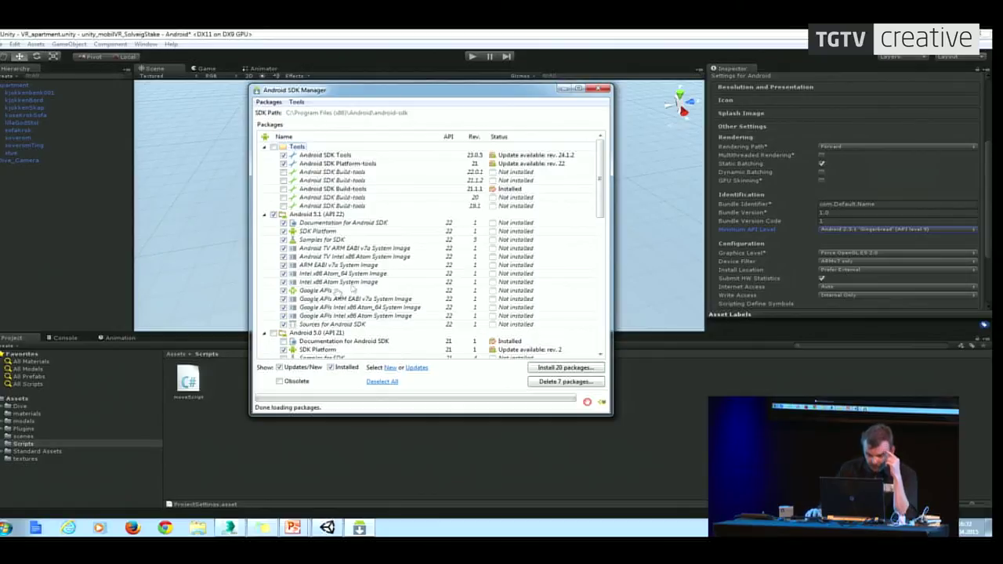
{"action": "left_click_drag", "start_coordinate": [603, 196], "coordinate": [601, 329]}
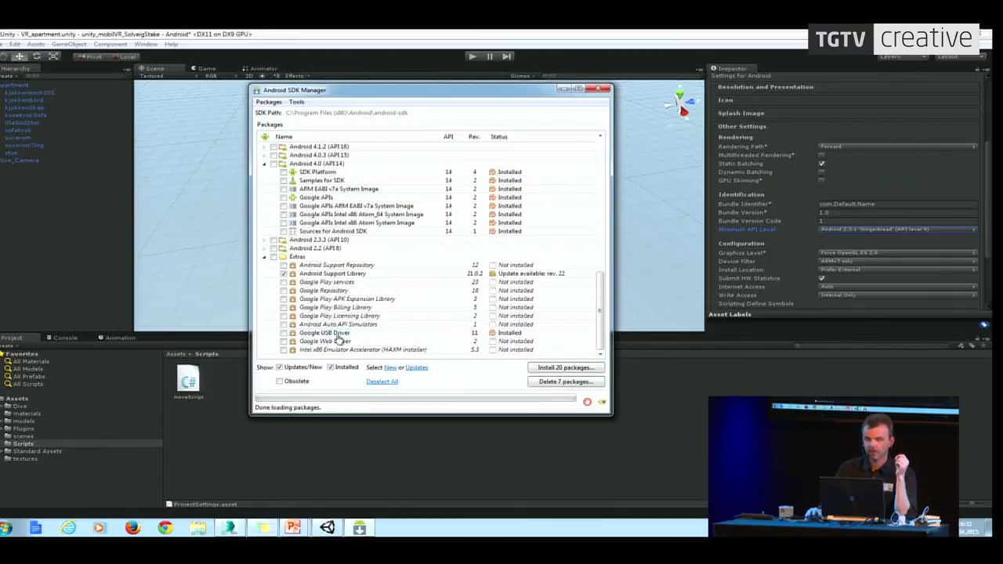
{"action": "mouse_move", "coordinate": [339, 338]}
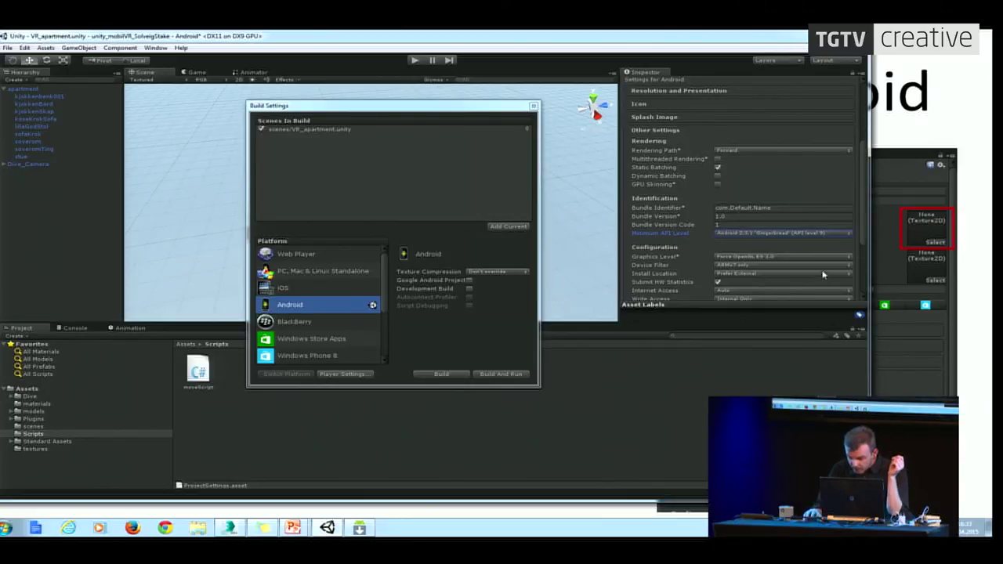
Step: Set the Minimum API Level in Unity's Android Player Settings to Android 4.0 'Ice Cream Sandwich' (API level 14)
{"action": "left_click", "coordinate": [791, 234]}
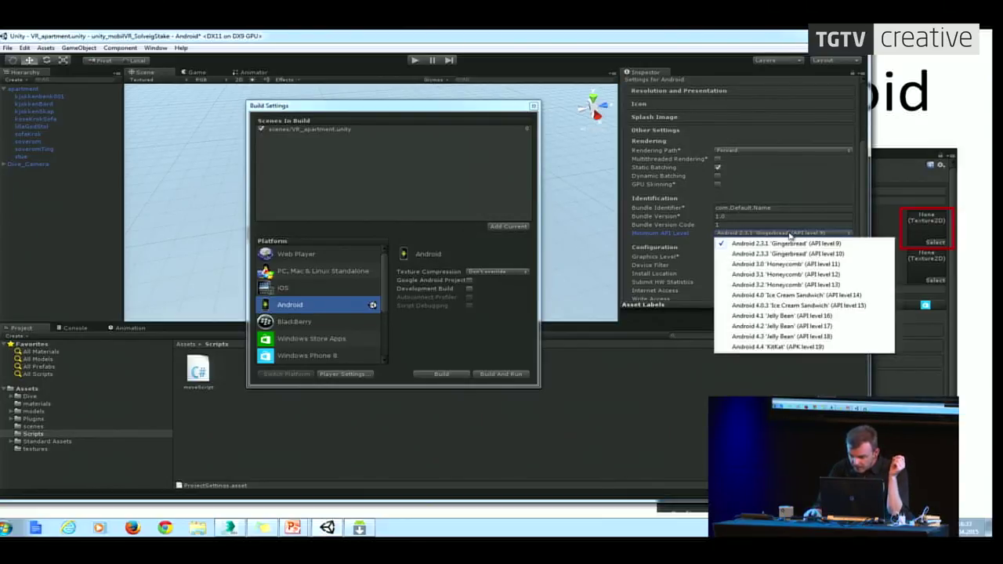
{"action": "left_click", "coordinate": [778, 295]}
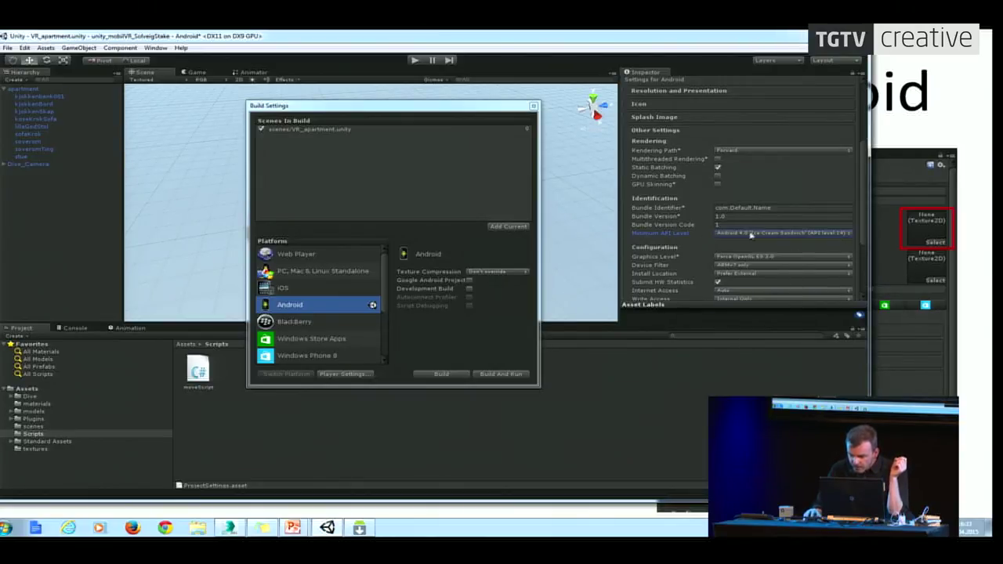
Step: Set the Company Name to SolveigsCompany and the Product Name to ApartmentVR in the Player Settings
{"action": "scroll", "coordinate": [795, 191], "scroll_direction": "up", "scroll_amount": 5}
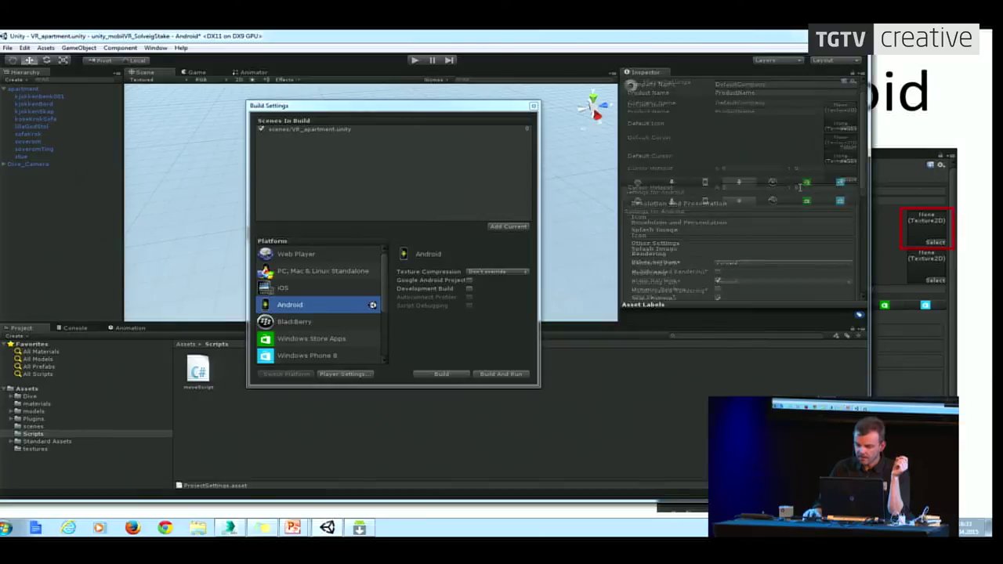
{"action": "left_click", "coordinate": [775, 102]}
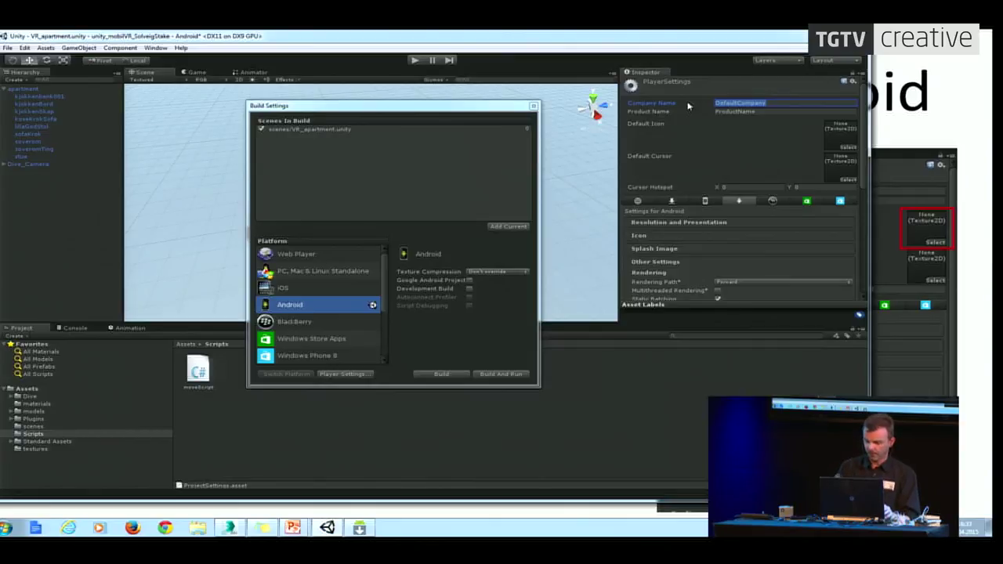
{"action": "type", "text": "Solveigs"}
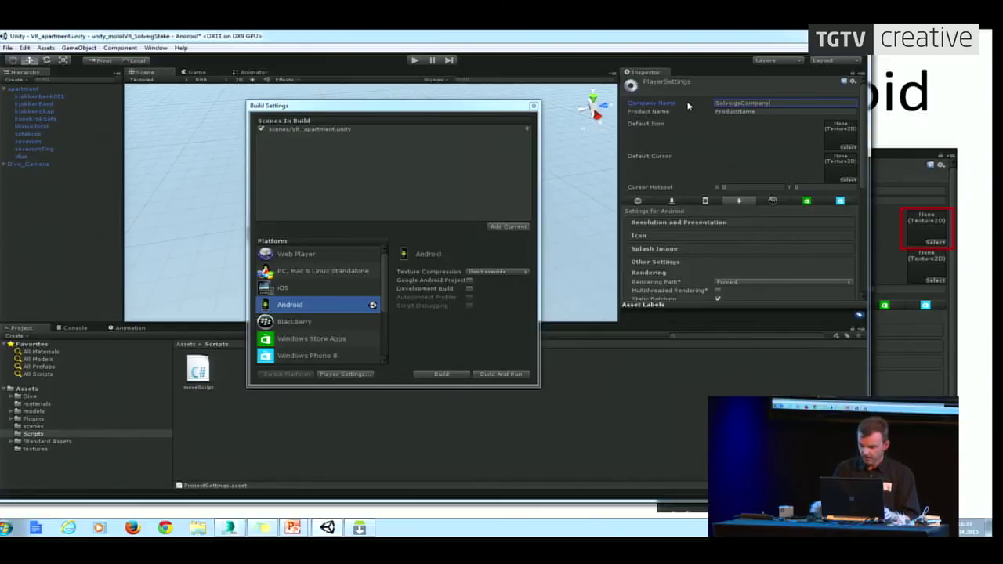
{"action": "left_click", "coordinate": [750, 112]}
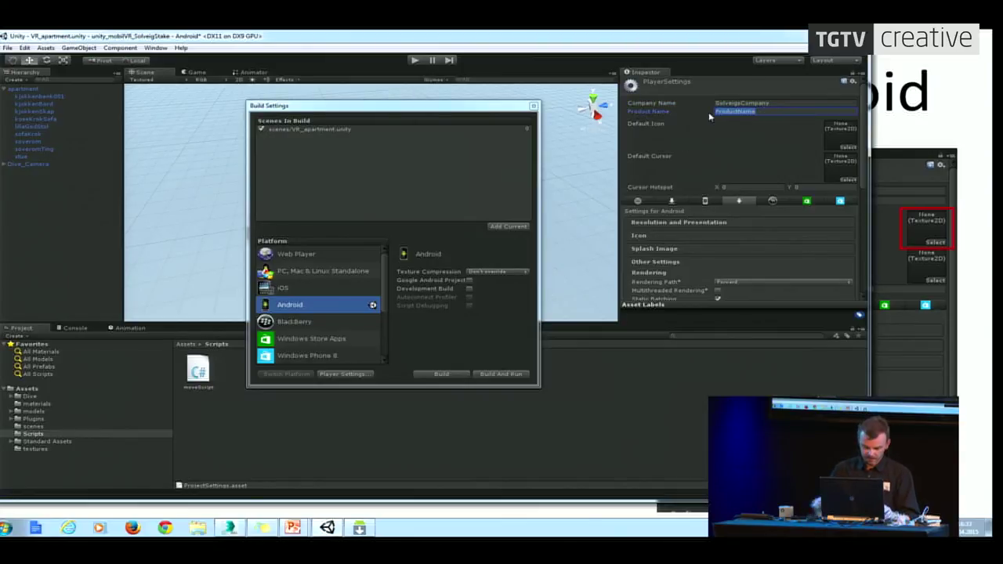
{"action": "type", "text": "ApartmentVR"}
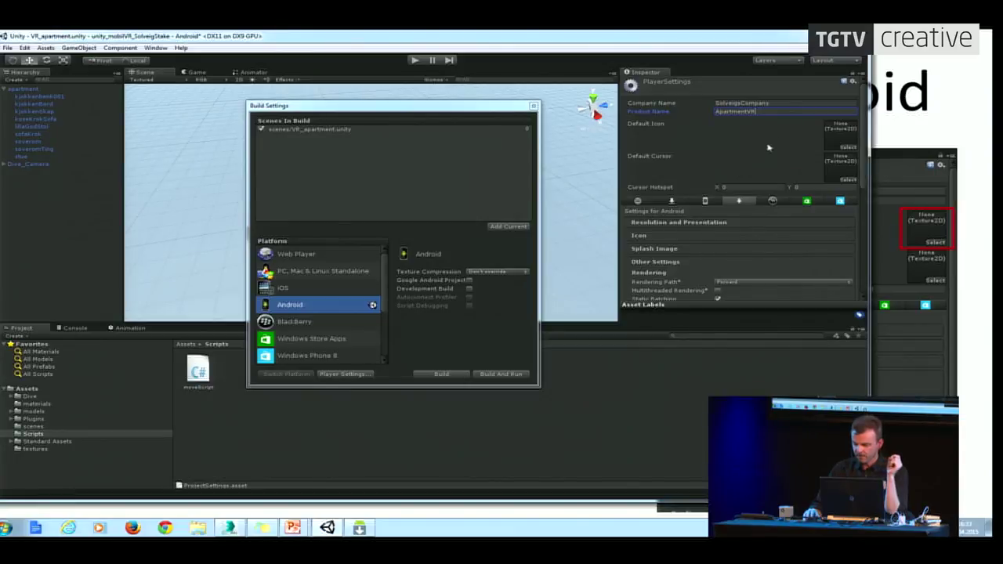
Step: Expand the Android Resolution and Presentation settings and review the orientation, status bar and display buffer options
{"action": "scroll", "coordinate": [773, 131], "scroll_direction": "down", "scroll_amount": 1}
{"action": "scroll", "coordinate": [774, 131], "scroll_direction": "up", "scroll_amount": 1}
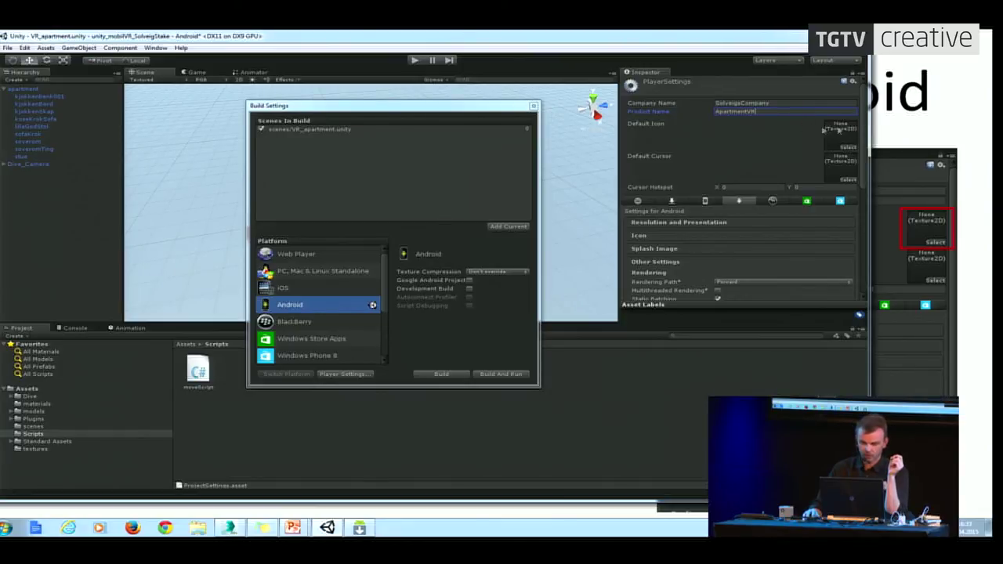
{"action": "left_click", "coordinate": [720, 223]}
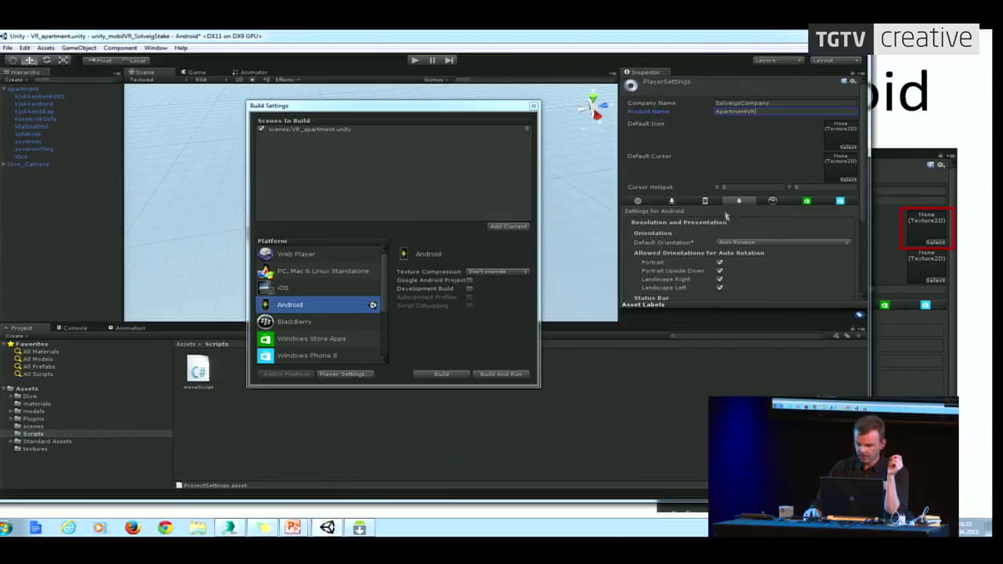
{"action": "scroll", "coordinate": [713, 165], "scroll_direction": "down", "scroll_amount": 2}
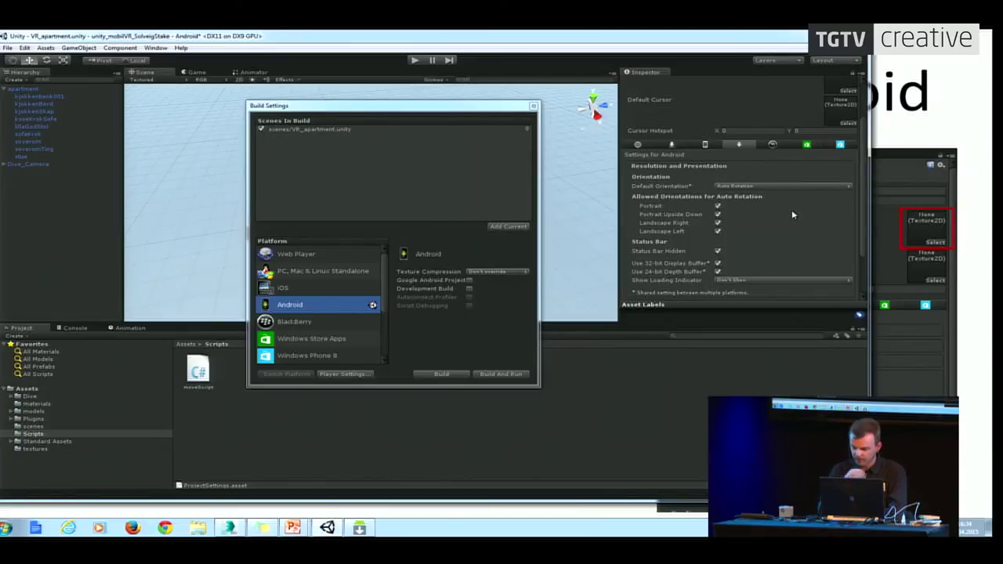
{"action": "scroll", "coordinate": [792, 209], "scroll_direction": "down", "scroll_amount": 3}
{"action": "scroll", "coordinate": [779, 194], "scroll_direction": "down", "scroll_amount": 1}
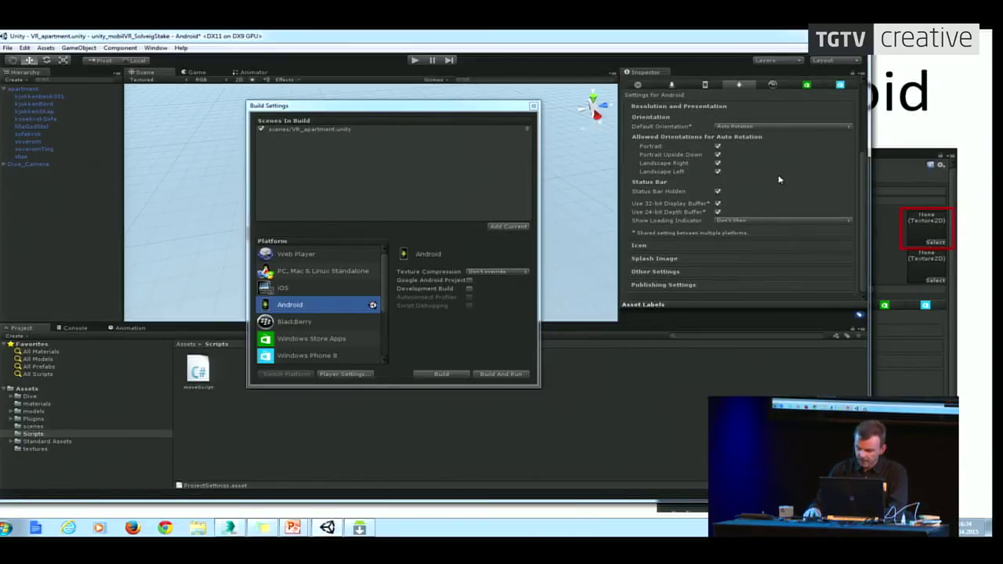
Step: Replace the company part of the Android Bundle Identifier with the Company Name value, making it com.SolveigsCompany
{"action": "left_click", "coordinate": [733, 287]}
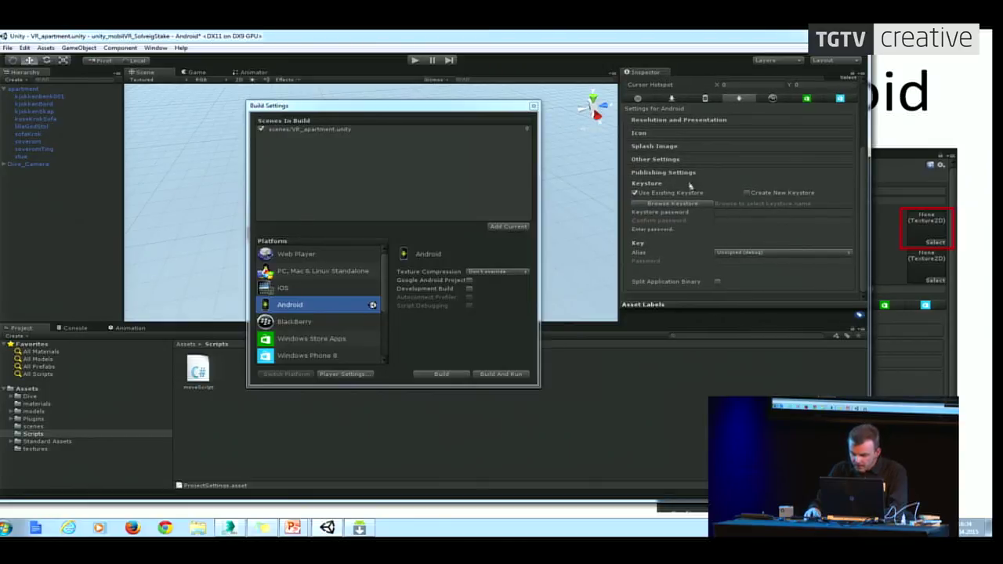
{"action": "left_click", "coordinate": [666, 158]}
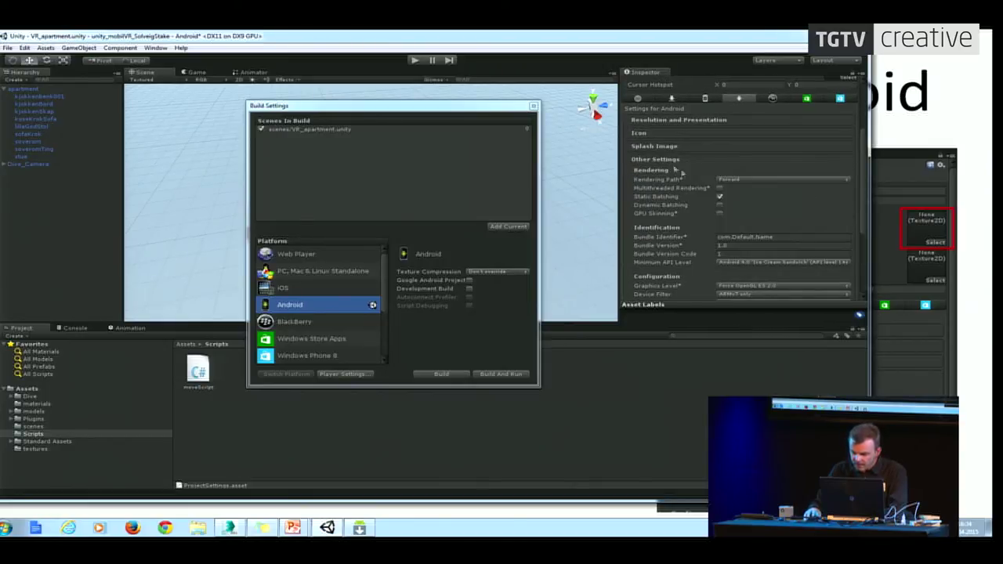
{"action": "left_click", "coordinate": [732, 237]}
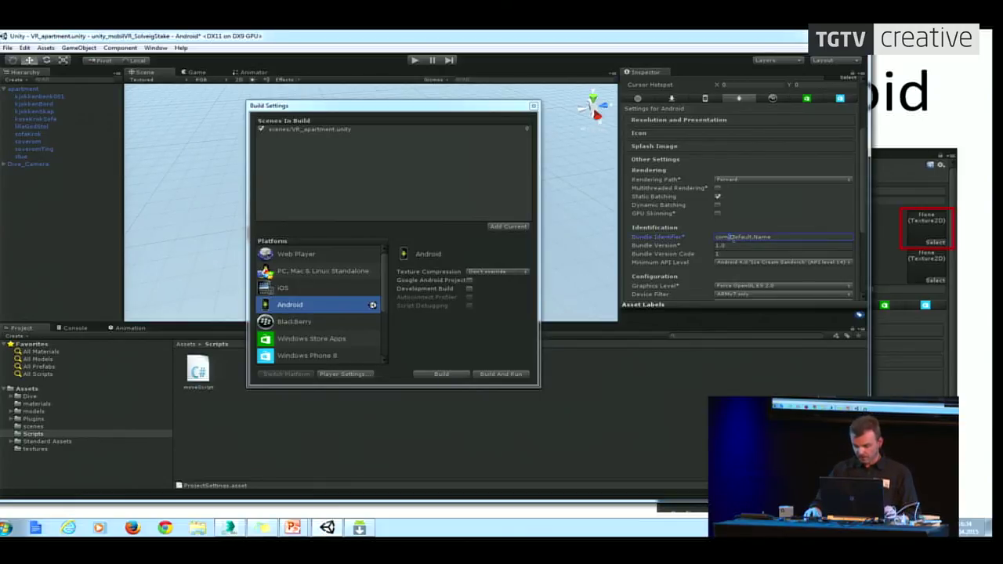
{"action": "scroll", "coordinate": [752, 225], "scroll_direction": "up", "scroll_amount": 3}
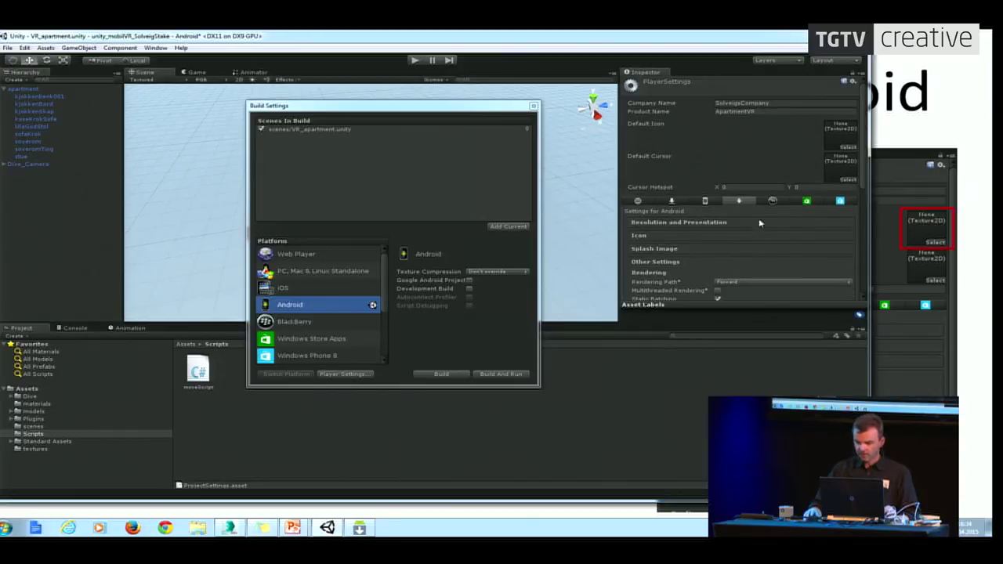
{"action": "left_click", "coordinate": [781, 105]}
{"action": "key", "text": "ctrl+c"}
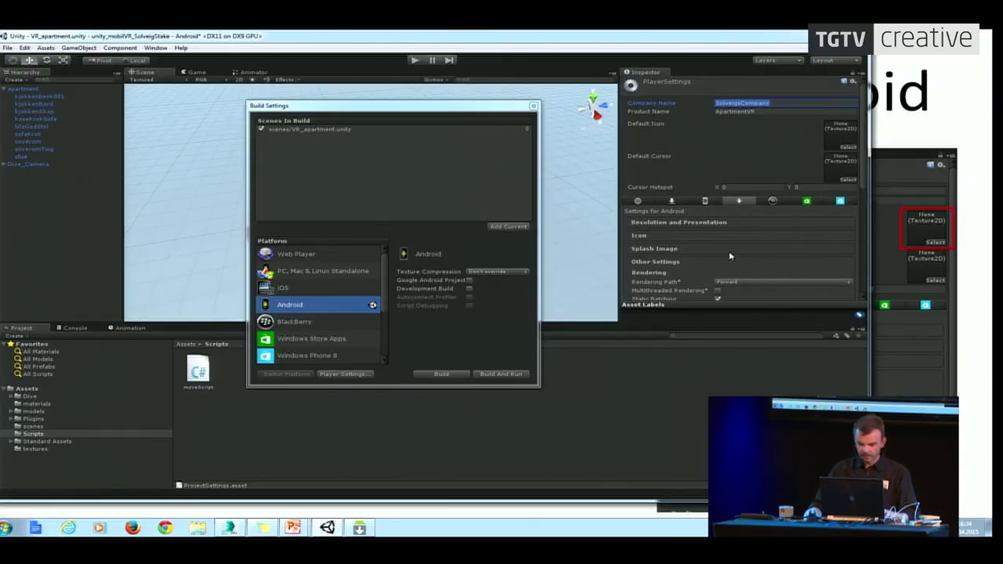
{"action": "scroll", "coordinate": [729, 267], "scroll_direction": "down", "scroll_amount": 3}
{"action": "scroll", "coordinate": [740, 251], "scroll_direction": "down", "scroll_amount": 2}
{"action": "left_click_drag", "start_coordinate": [731, 198], "coordinate": [784, 202]}
{"action": "key", "text": "ctrl+v"}
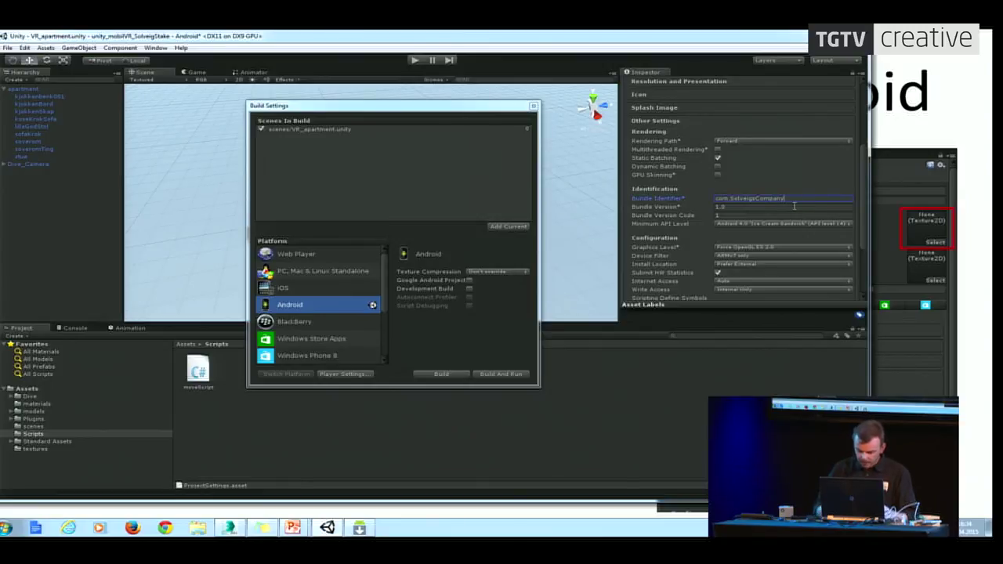
Step: Complete the Bundle Identifier with the product name so it reads com.SolveigsCompany.ApartmentVR
{"action": "scroll", "coordinate": [756, 189], "scroll_direction": "up", "scroll_amount": 5}
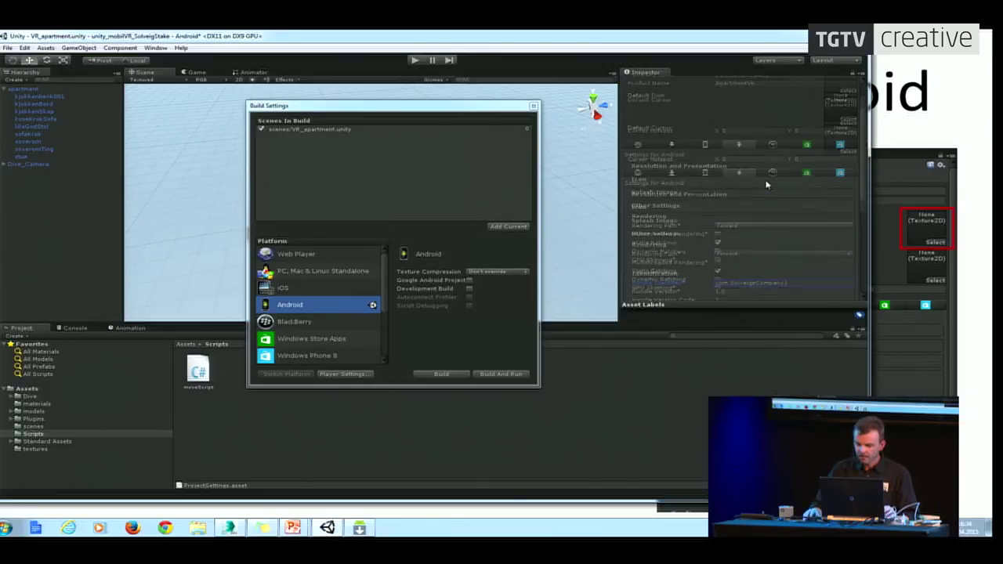
{"action": "left_click", "coordinate": [766, 111]}
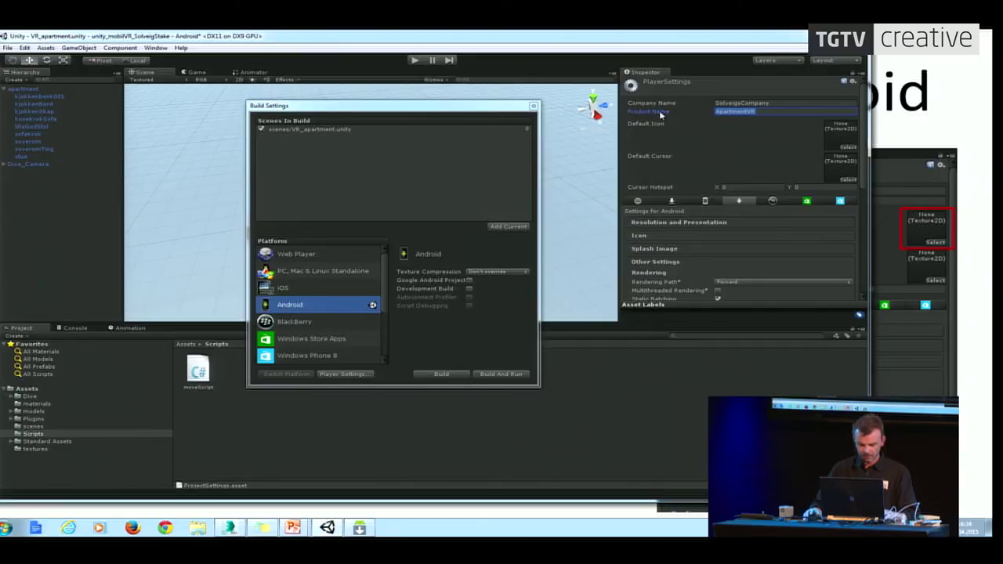
{"action": "scroll", "coordinate": [700, 131], "scroll_direction": "down", "scroll_amount": 5}
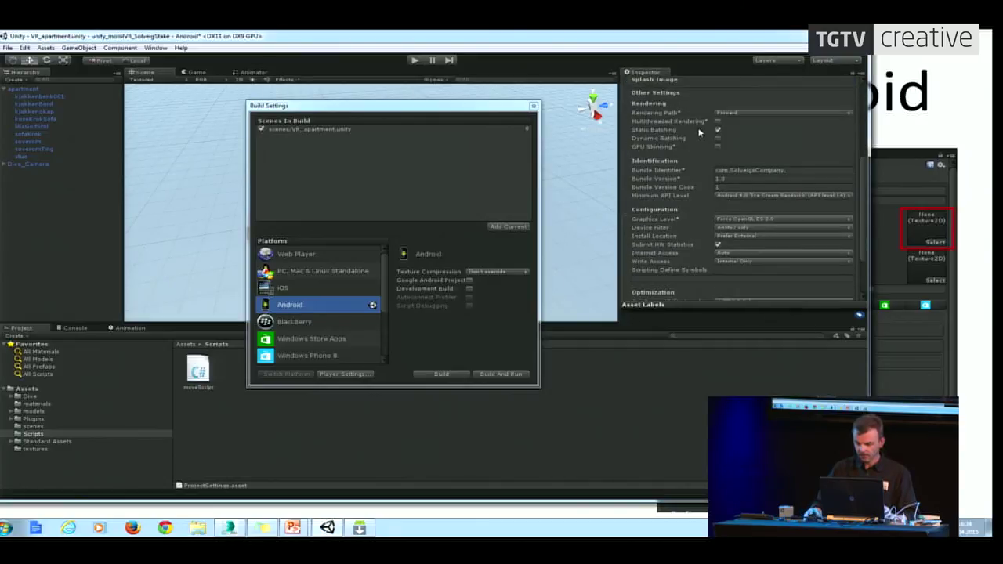
{"action": "left_click", "coordinate": [789, 170]}
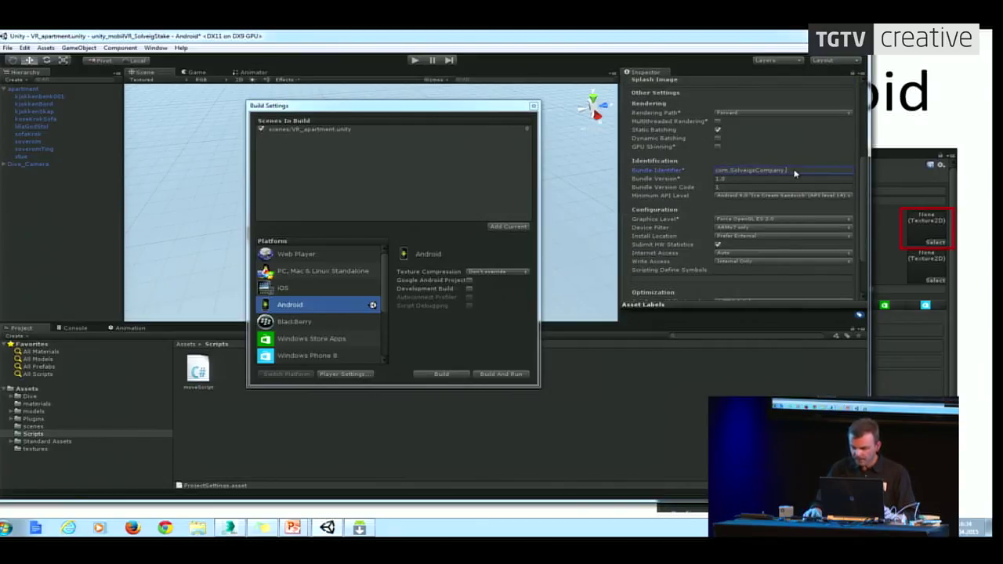
{"action": "left_click", "coordinate": [794, 173]}
{"action": "type", "text": "ApartmentVR"}
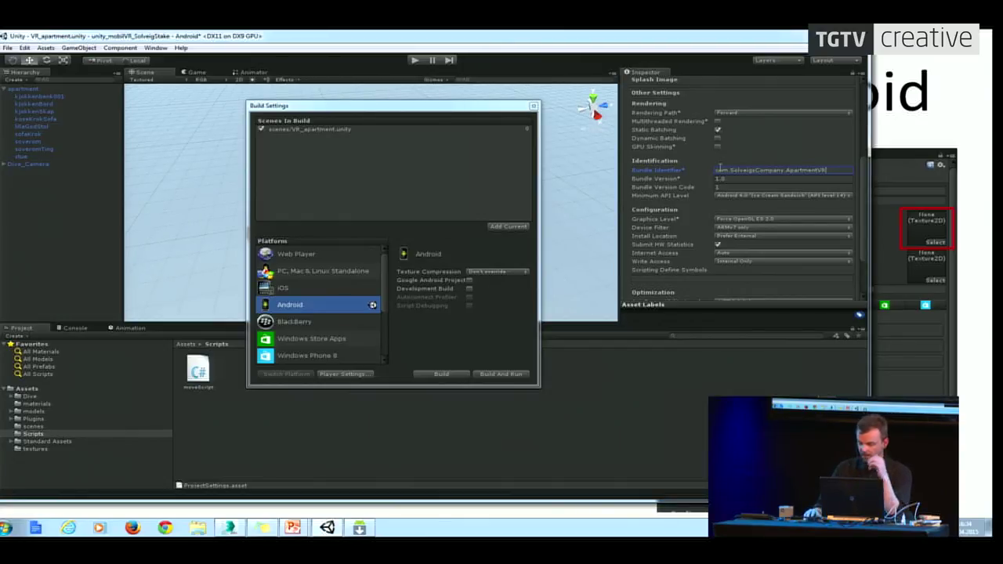
Step: Build the Android application and save it as apartmentVR.apk in The gathering folder
{"action": "scroll", "coordinate": [767, 158], "scroll_direction": "up", "scroll_amount": 1}
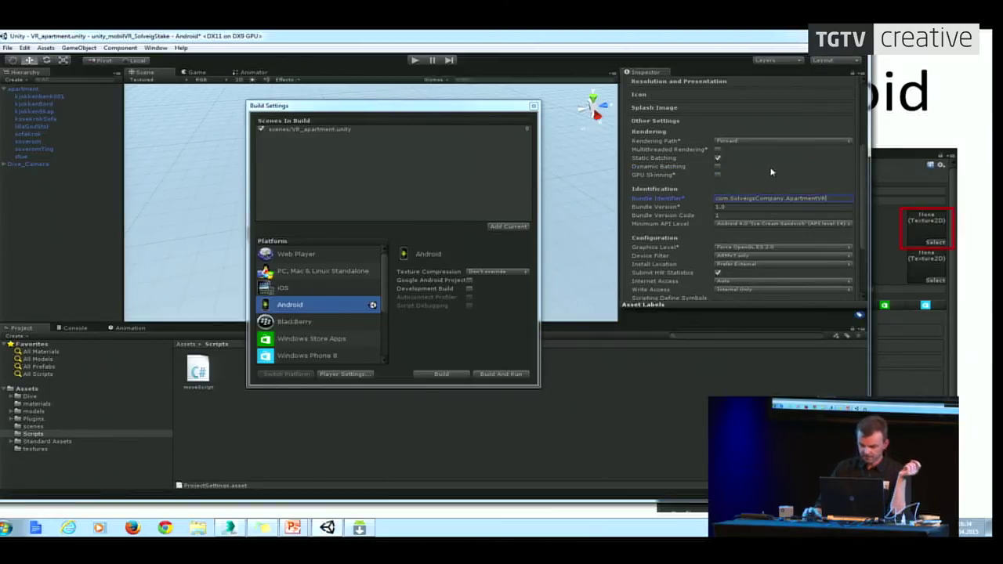
{"action": "left_click", "coordinate": [453, 376]}
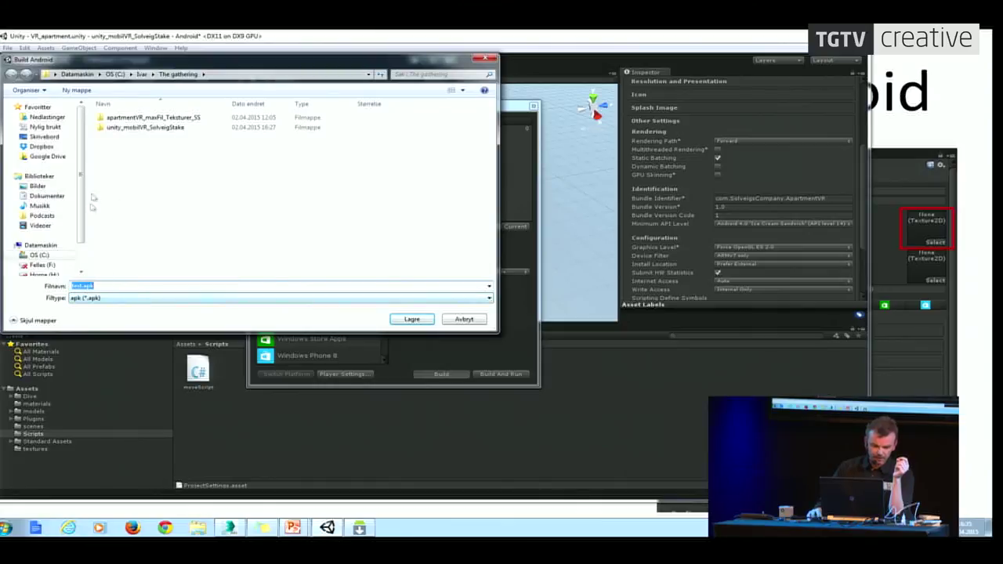
{"action": "left_click", "coordinate": [75, 286]}
{"action": "double_click", "coordinate": [79, 287]}
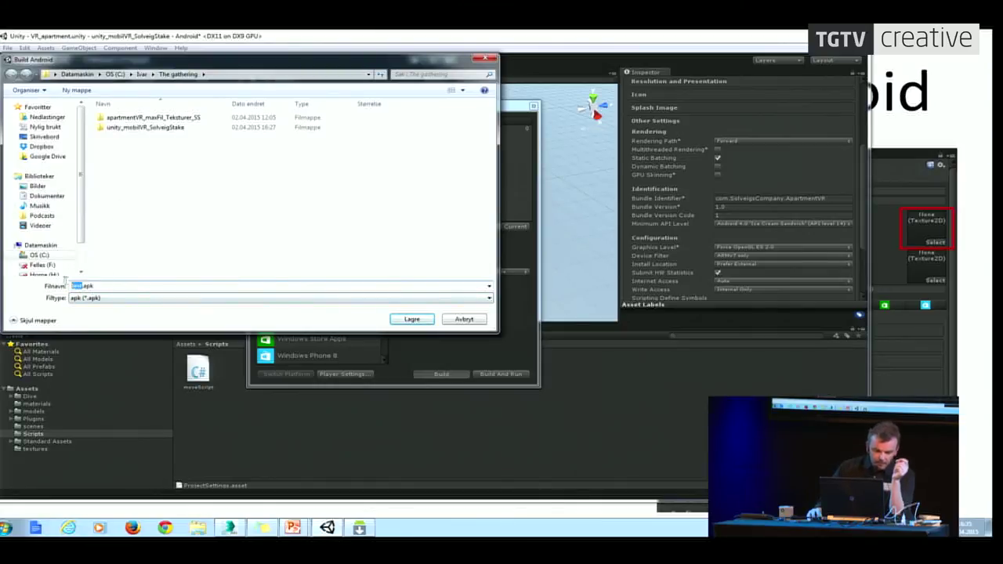
{"action": "type", "text": "app"}
{"action": "type", "text": "artment"}
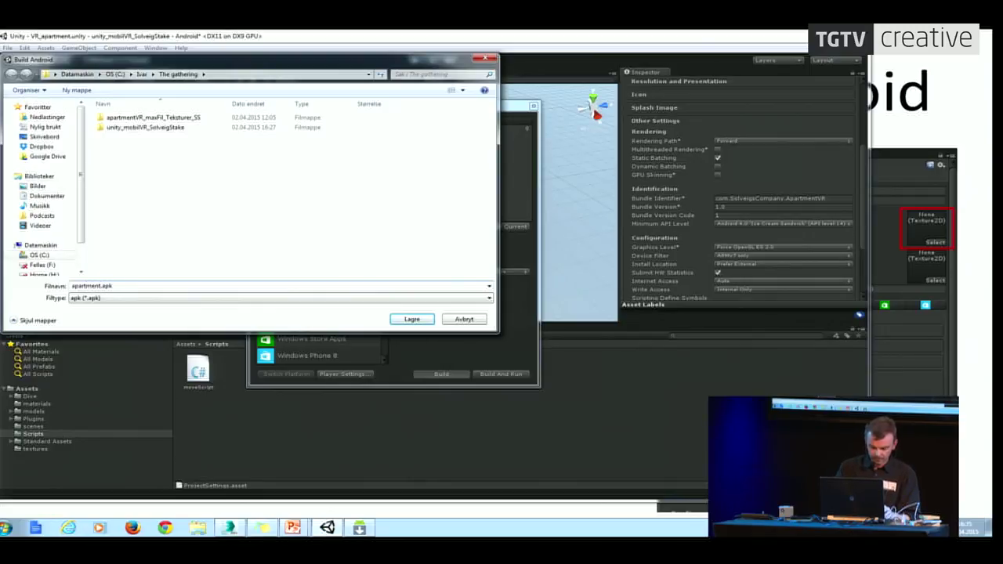
{"action": "type", "text": "VR"}
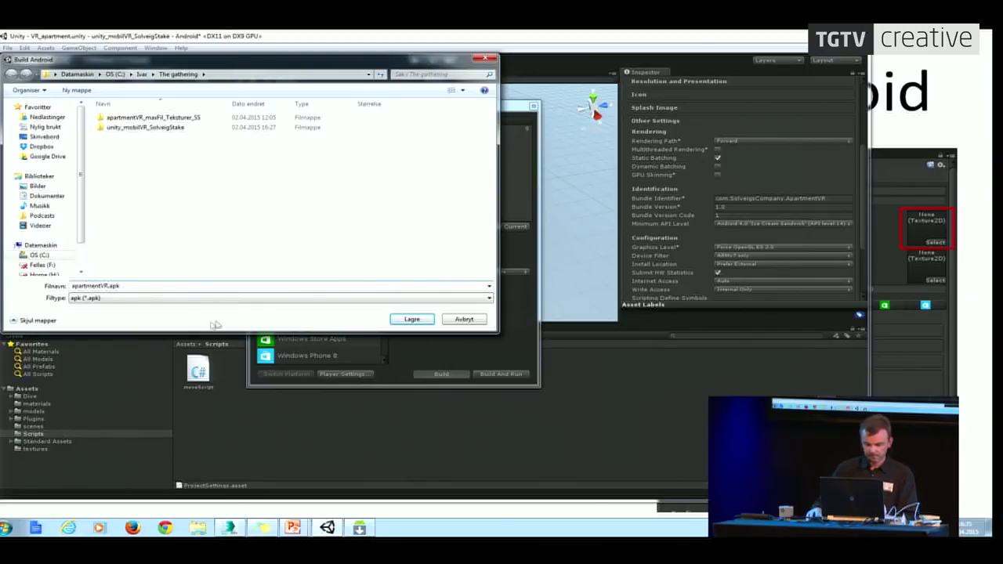
{"action": "left_click", "coordinate": [418, 321]}
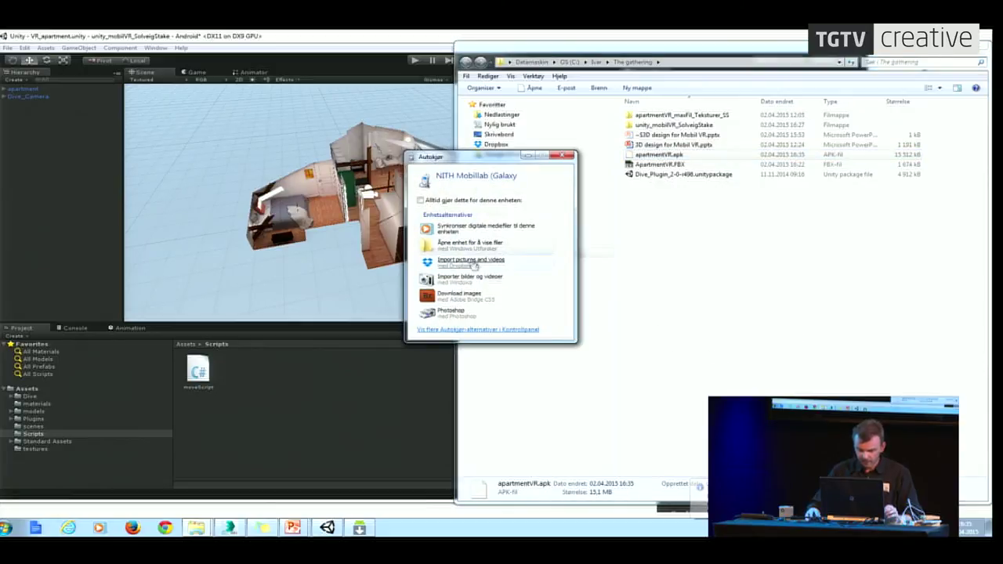
Step: Open the connected phone's storage beside the build folder and copy apartmentVR.apk into the phone's Download folder
{"action": "left_click", "coordinate": [472, 245]}
{"action": "double_click", "coordinate": [672, 116]}
{"action": "left_click_drag", "start_coordinate": [745, 52], "coordinate": [349, 60]}
{"action": "left_click", "coordinate": [703, 51]}
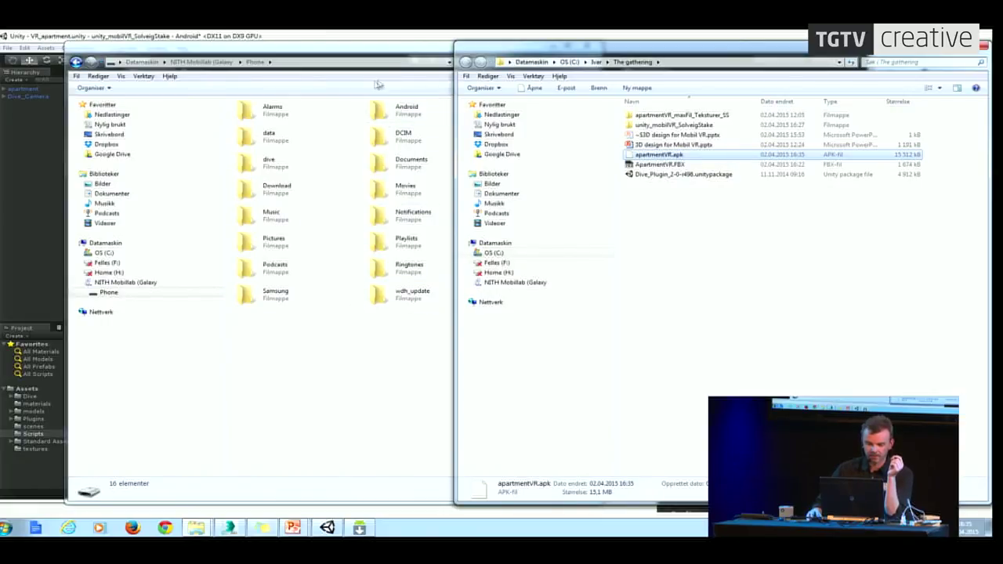
{"action": "left_click_drag", "start_coordinate": [367, 56], "coordinate": [351, 56]}
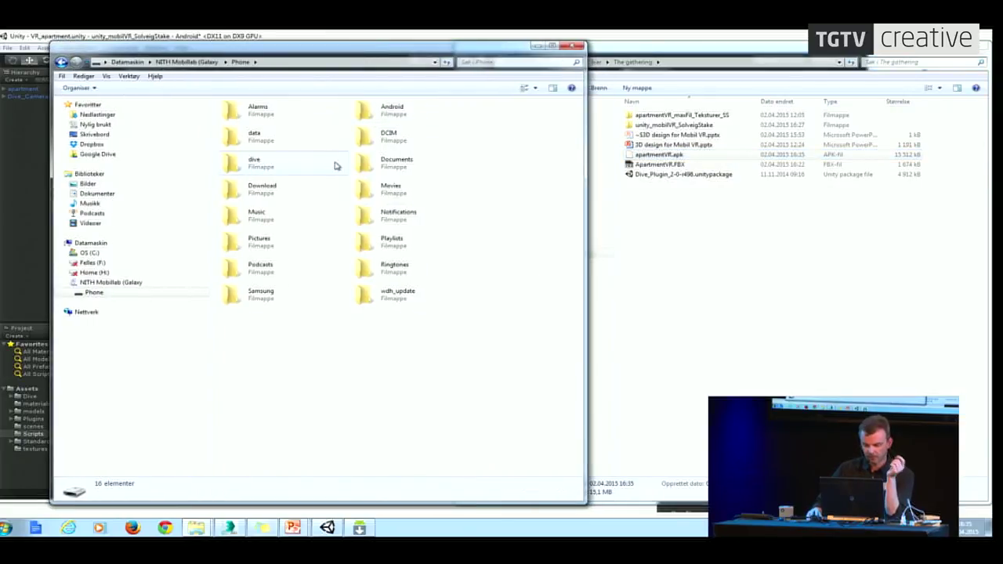
{"action": "double_click", "coordinate": [264, 185]}
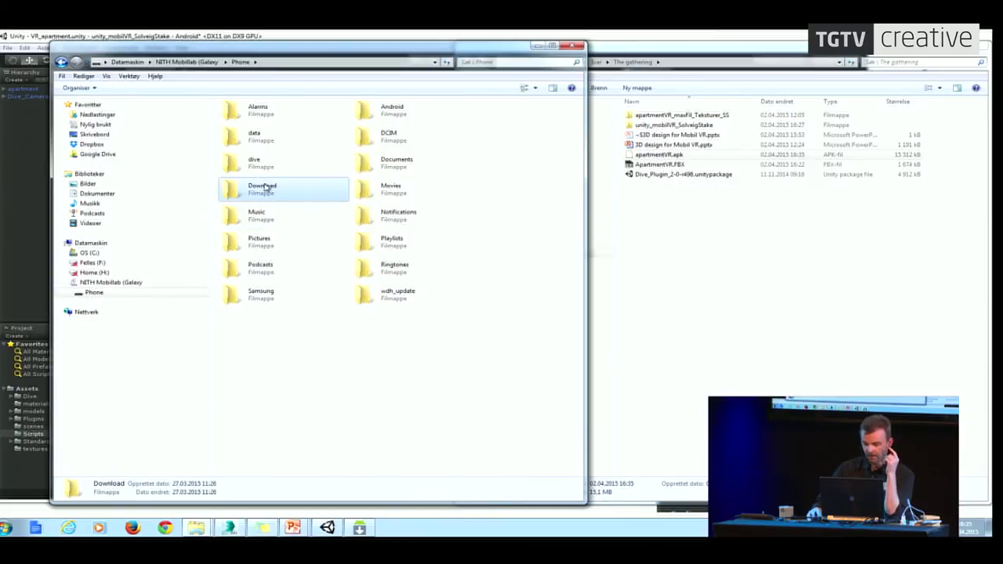
{"action": "left_click_drag", "start_coordinate": [659, 156], "coordinate": [380, 433]}
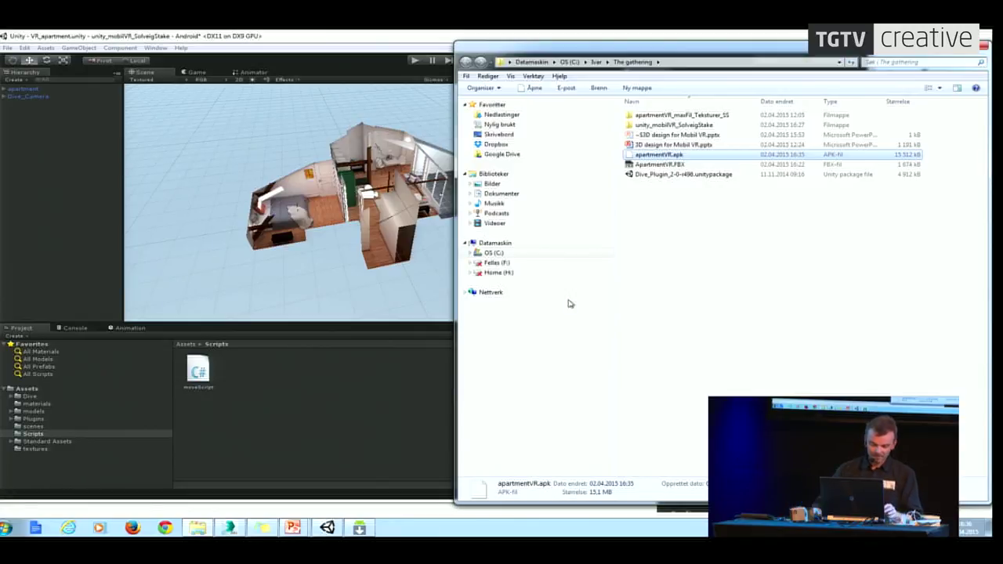
Step: Switch to the running PowerPoint slide show and advance past the Android sdk and Oppsummering slides to Ressurser
{"action": "mouse_move", "coordinate": [293, 528]}
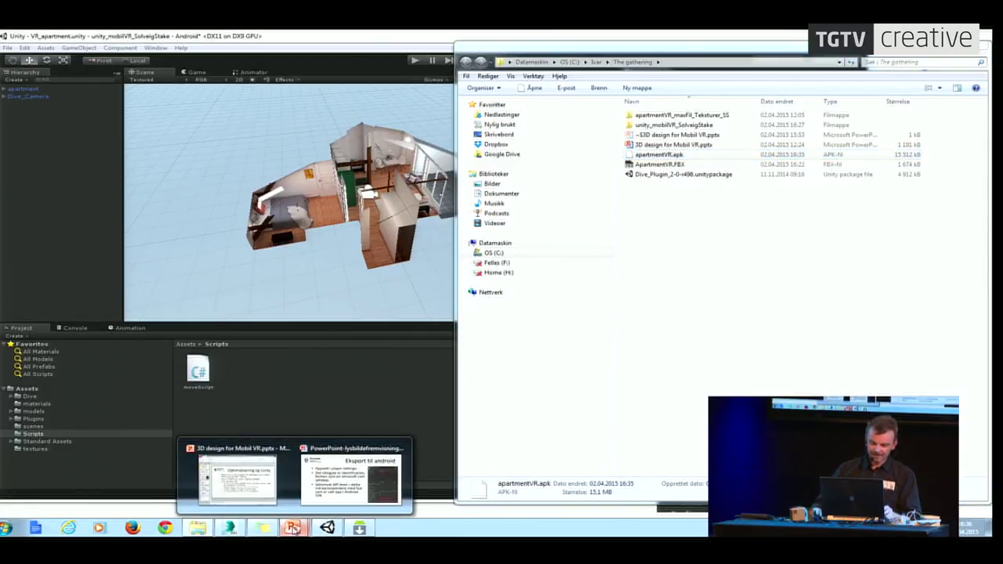
{"action": "left_click", "coordinate": [356, 474]}
{"action": "key", "text": "Right"}
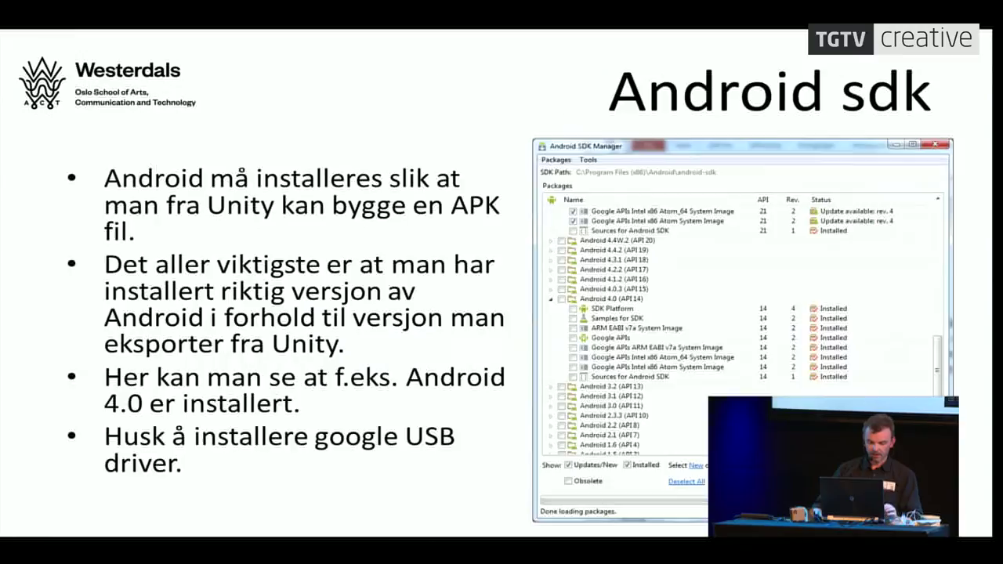
{"action": "key", "text": "Right"}
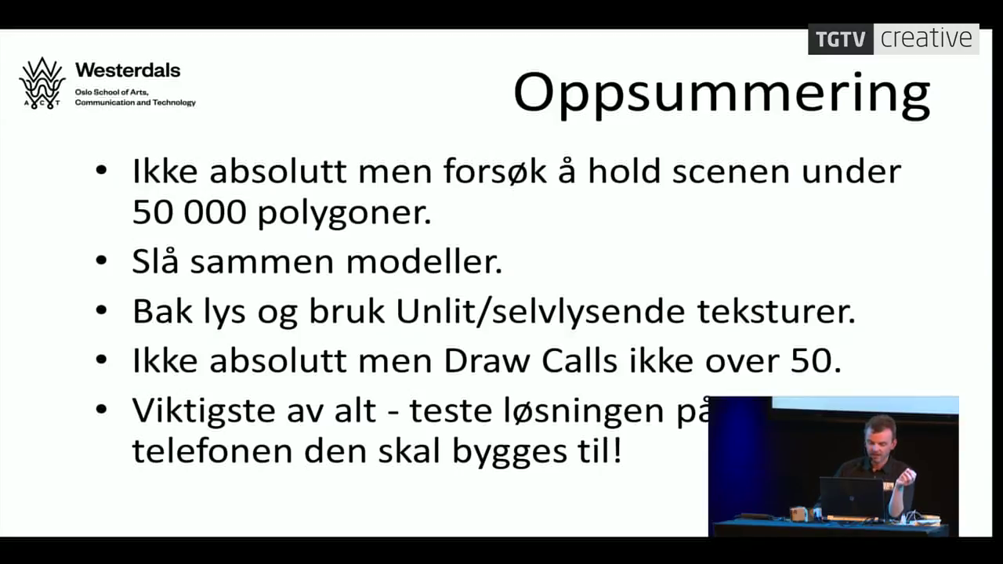
{"action": "key", "text": "Right"}
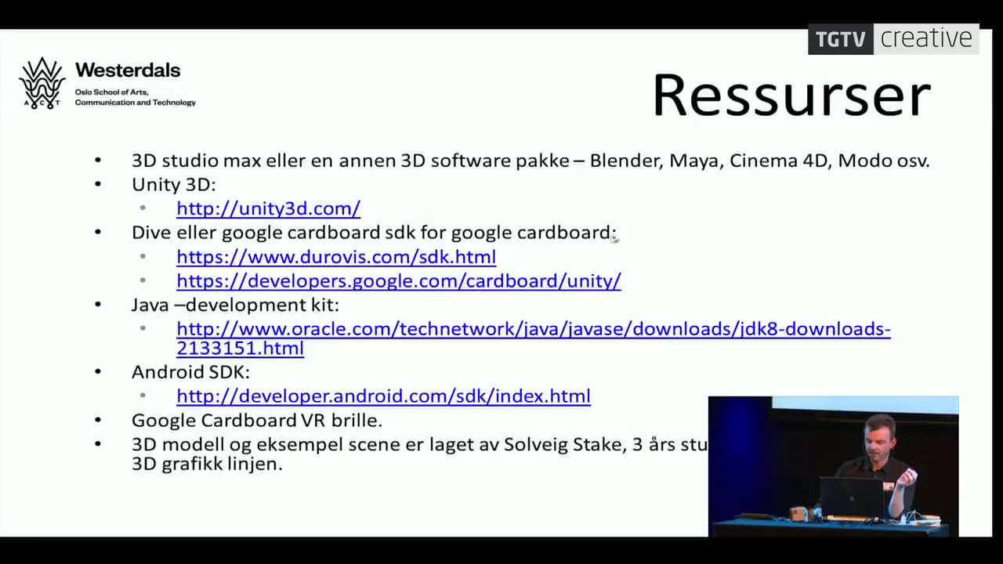